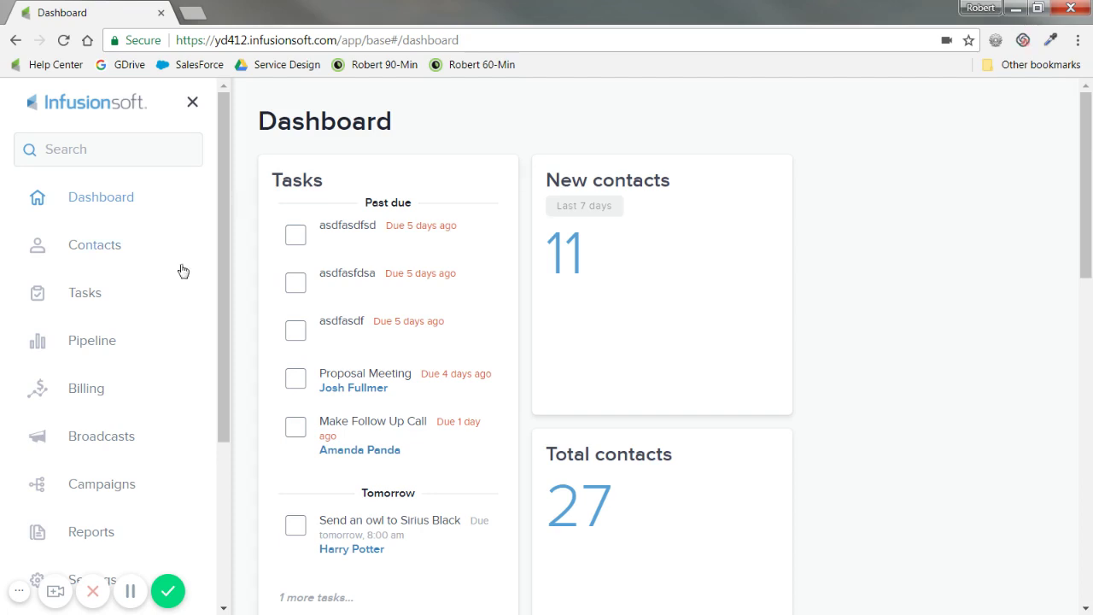
# Browse the Explore campaigns templates from the campaign list down to the Build your own card
pyautogui.click(102, 484)
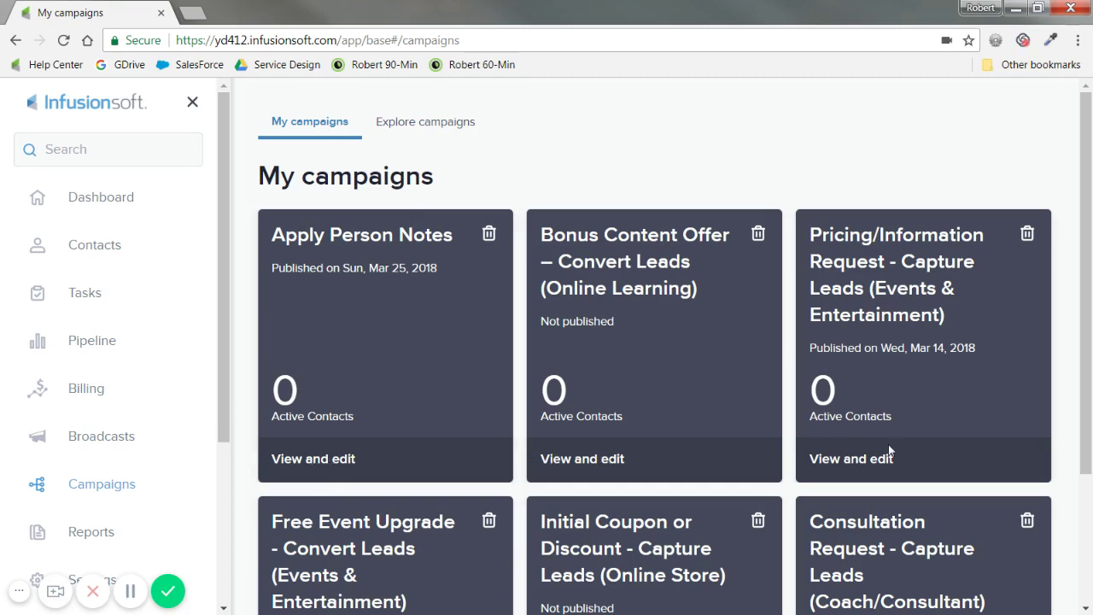
pyautogui.click(428, 126)
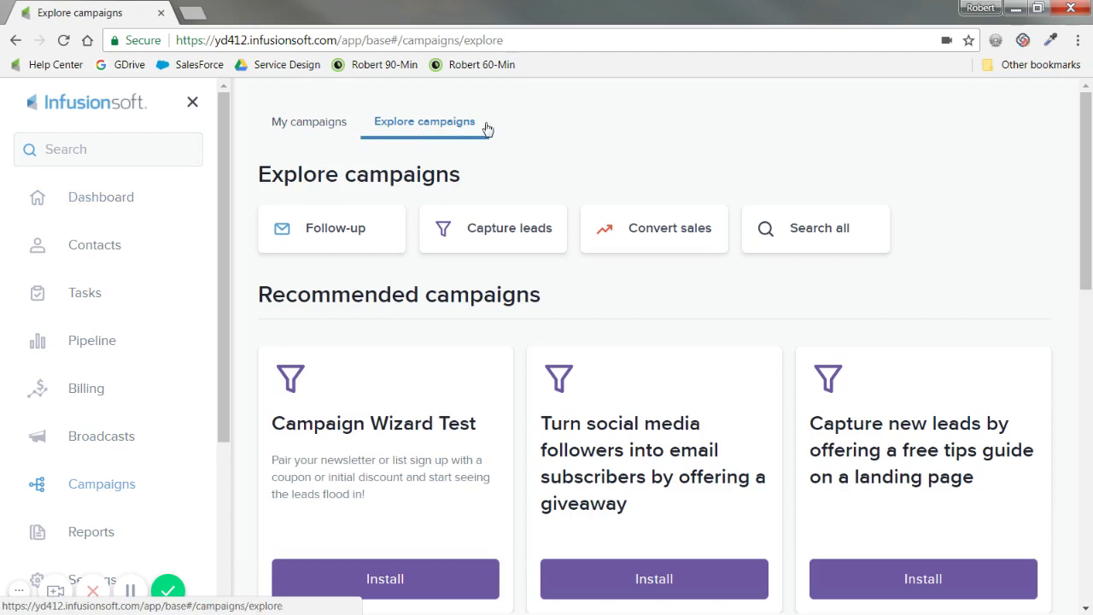
pyautogui.scroll(-2, 444, 256)
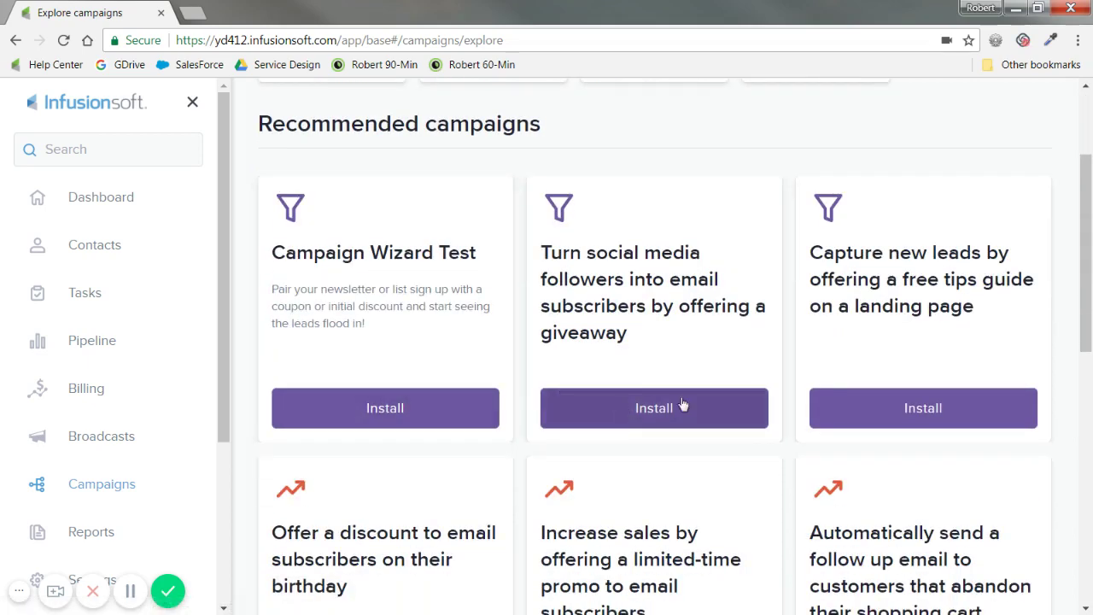
pyautogui.scroll(-2, 447, 507)
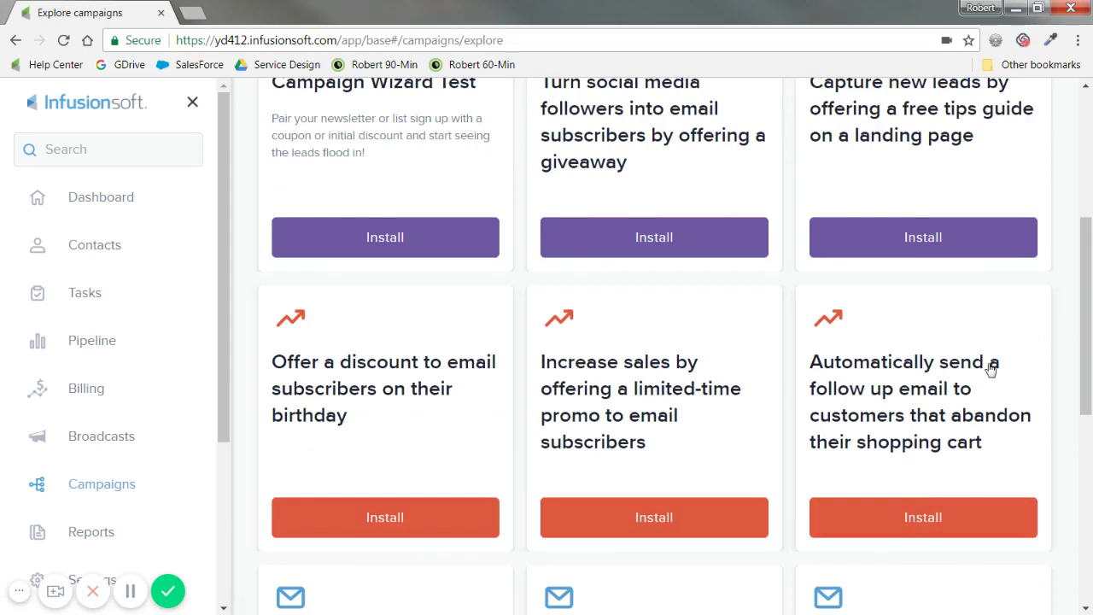
pyautogui.scroll(-2, 787, 383)
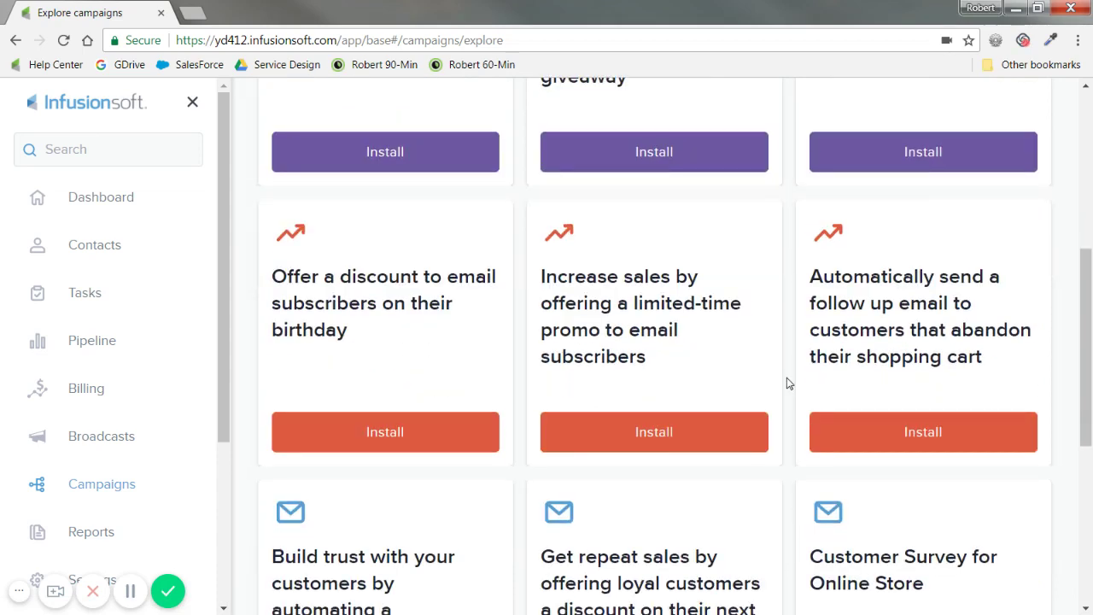
pyautogui.scroll(-1, 470, 298)
pyautogui.scroll(-3, 468, 300)
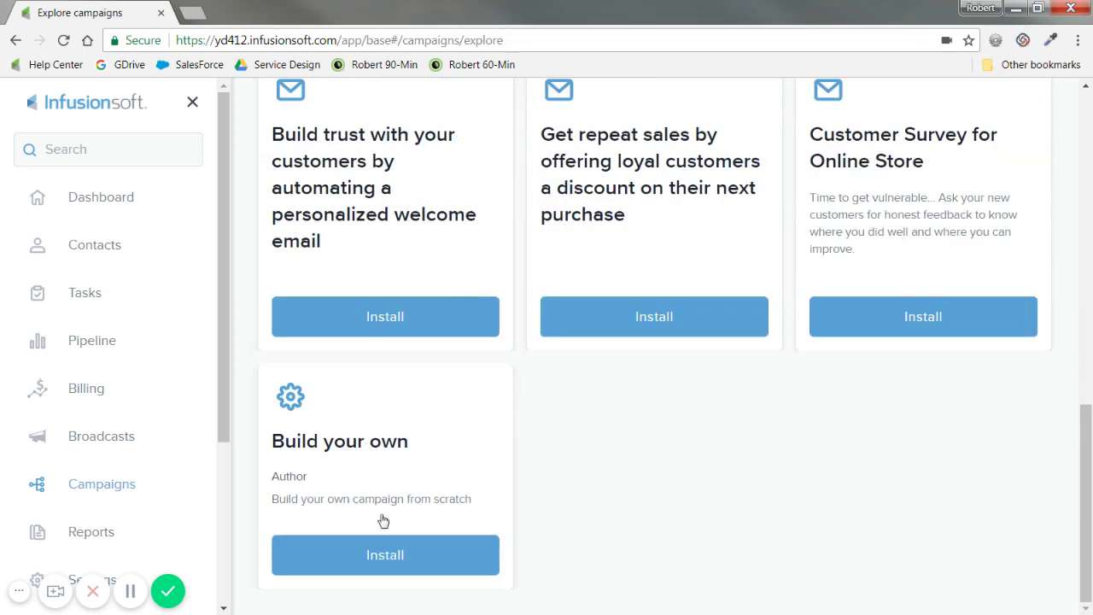
# Install the Build your own template and save the campaign name as 'Test Coaching'
pyautogui.click(422, 553)
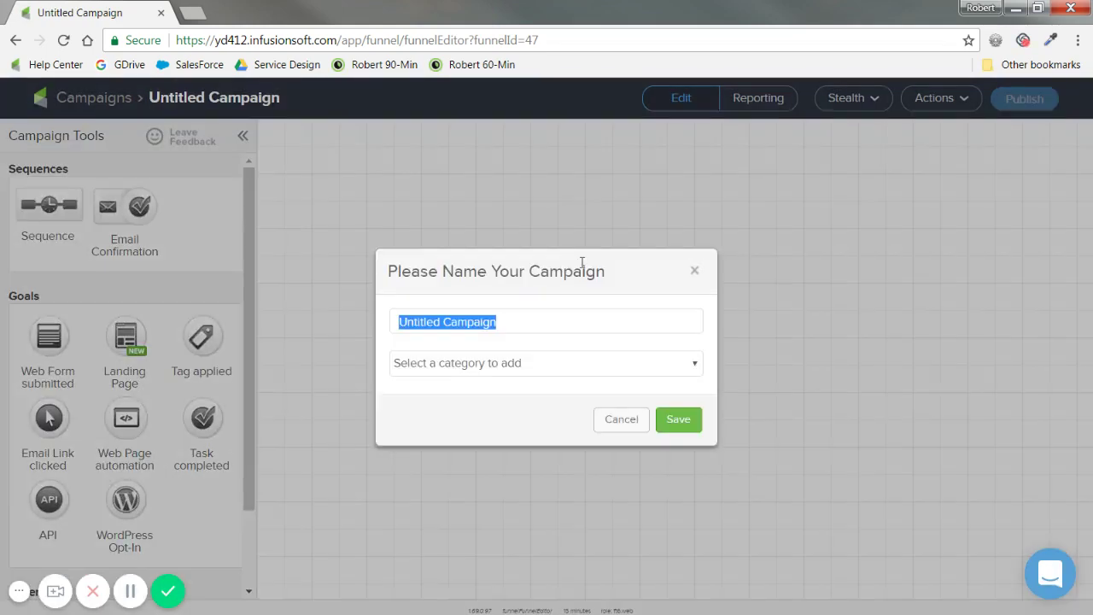
pyautogui.write('Test ')
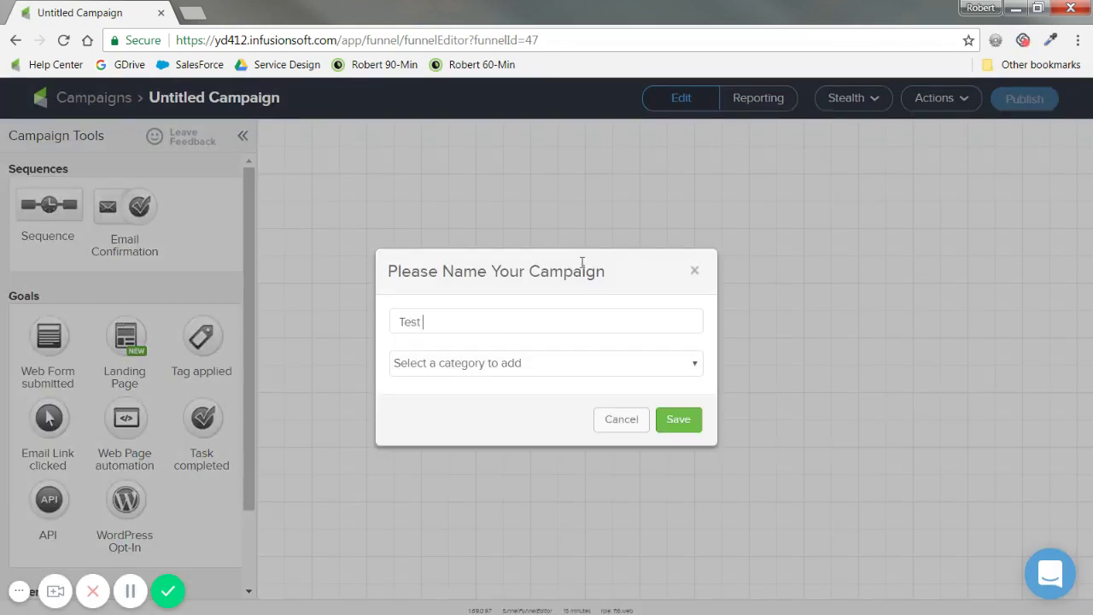
pyautogui.write('Coaching')
pyautogui.click(666, 419)
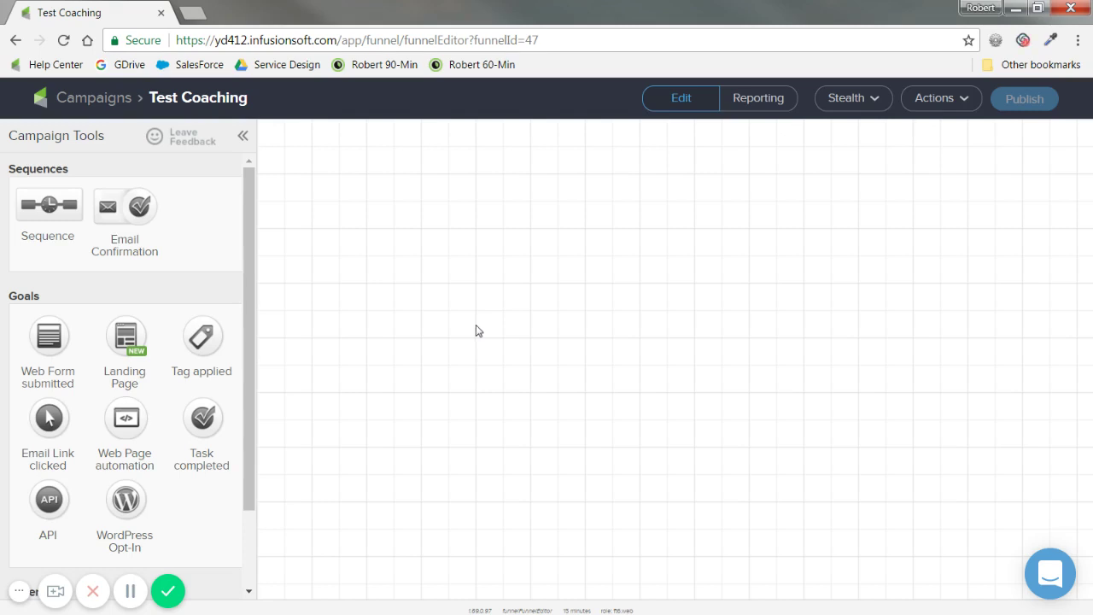
# Add a landing page goal named 'April Event LP' and a sequence to its right
pyautogui.moveTo(39, 298); pyautogui.dragTo(11, 302)
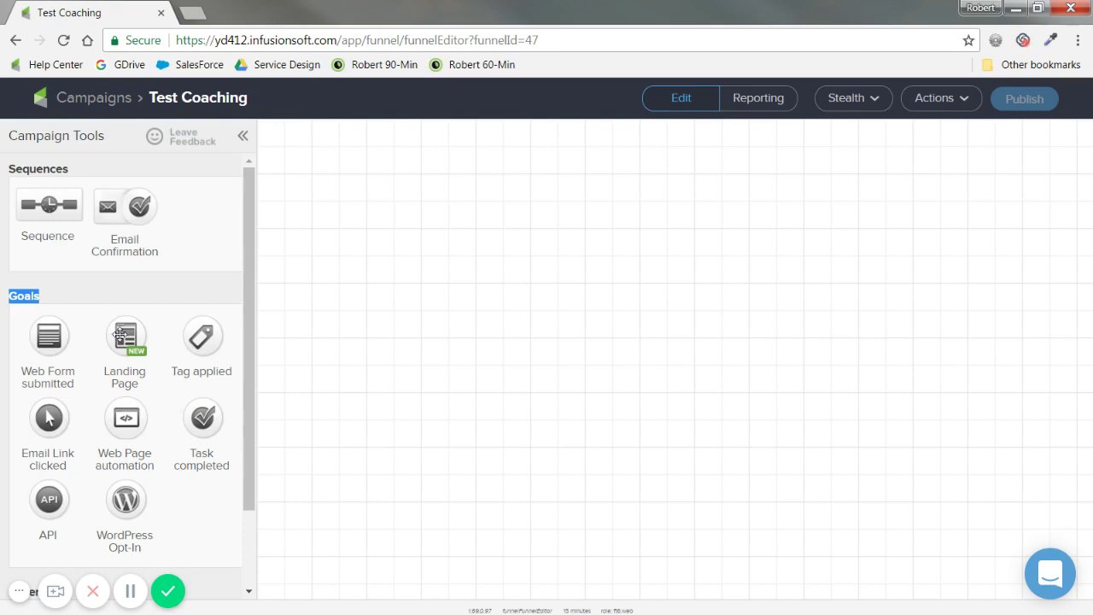
pyautogui.moveTo(125, 338); pyautogui.dragTo(394, 258)
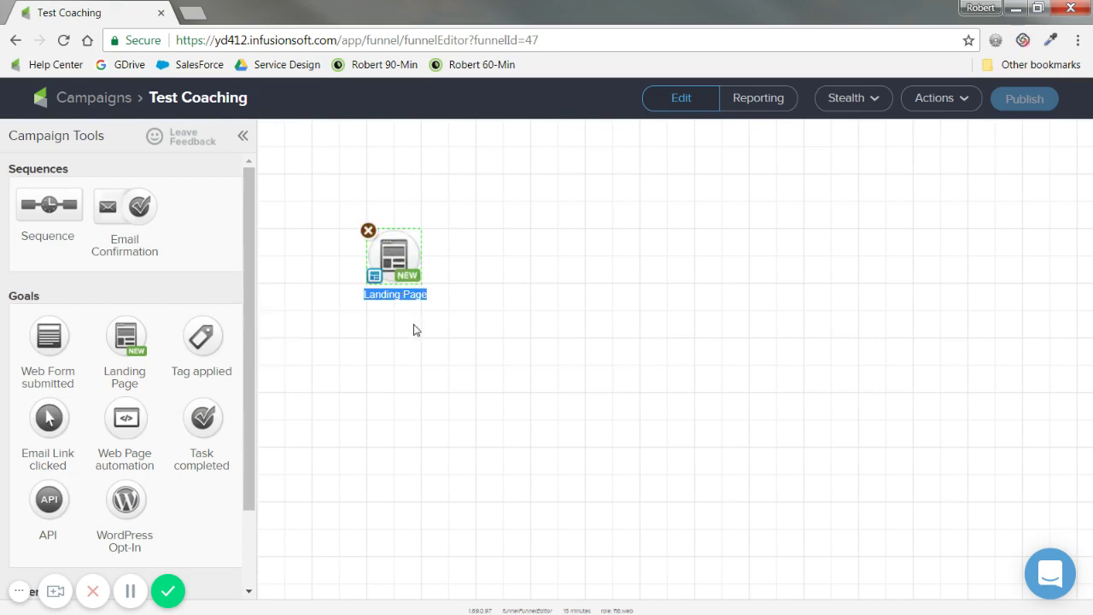
pyautogui.write('Find')
pyautogui.press('BackSpace')
pyautogui.press('BackSpace')
pyautogui.press('BackSpace')
pyautogui.press('BackSpace')
pyautogui.write('Ap')
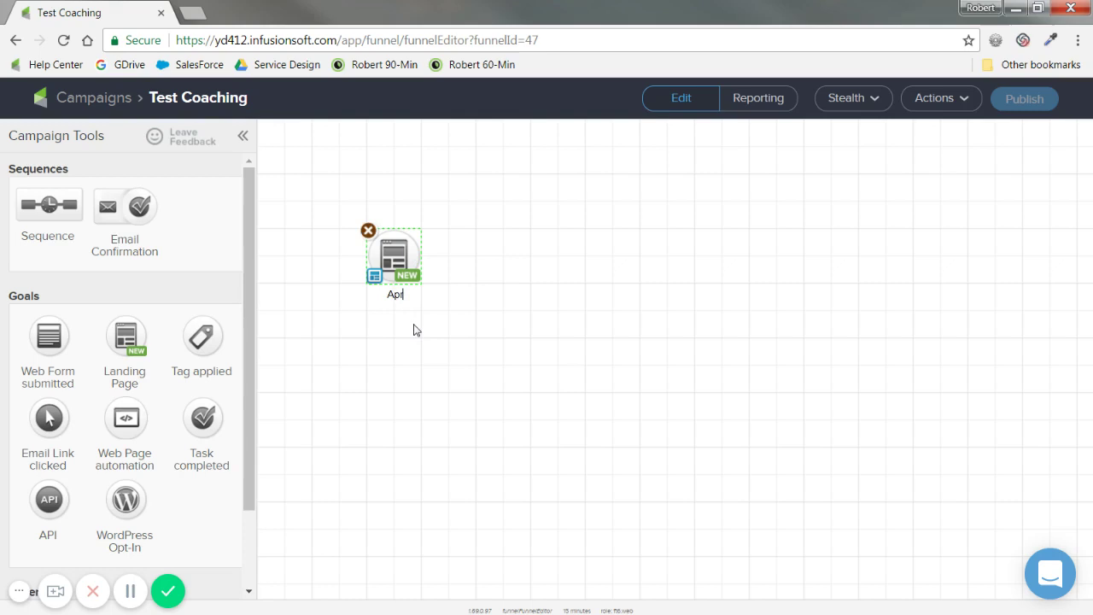
pyautogui.write('ril Event LP')
pyautogui.click(415, 331)
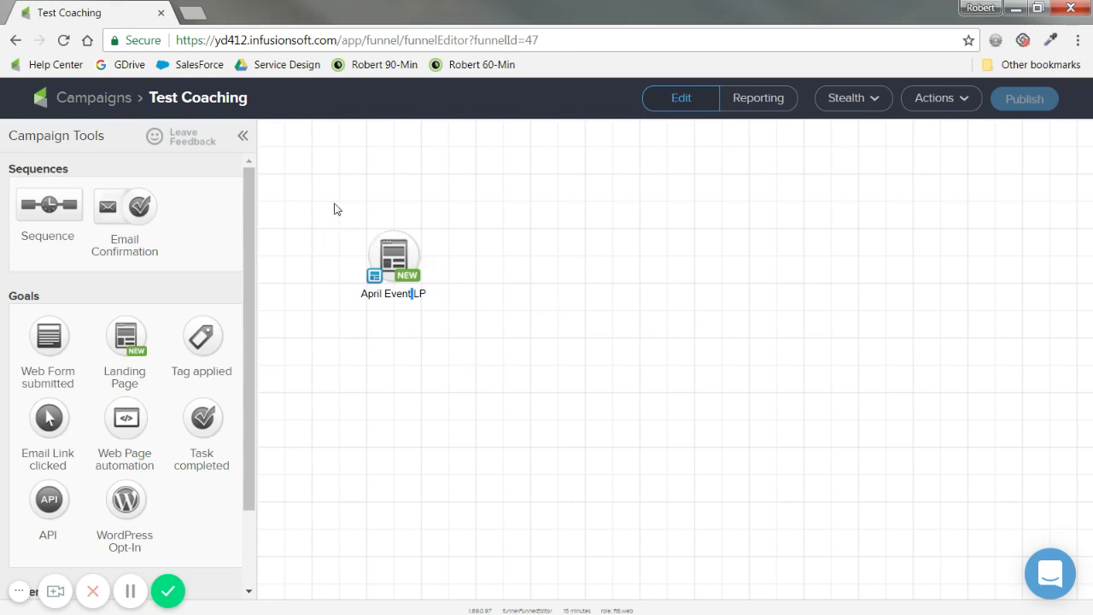
pyautogui.moveTo(334, 209); pyautogui.dragTo(470, 350)
pyautogui.moveTo(47, 209); pyautogui.dragTo(502, 246)
# Drop the sequence and draw an arrow from April Event LP to Untitled Sequence
pyautogui.click(456, 207)
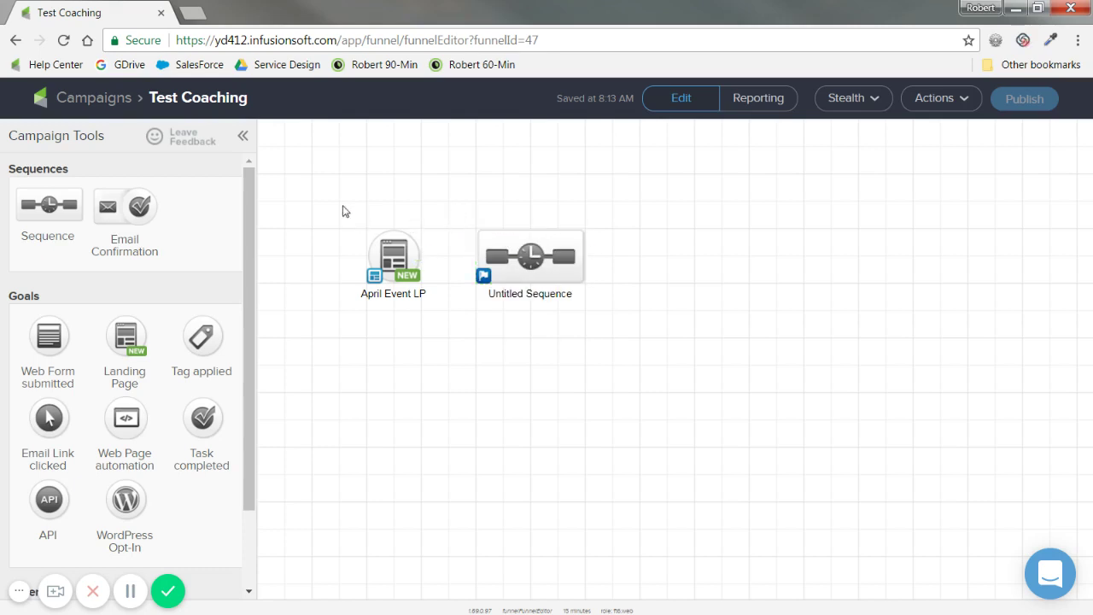
pyautogui.moveTo(343, 206); pyautogui.dragTo(442, 334)
pyautogui.moveTo(462, 208); pyautogui.dragTo(600, 317)
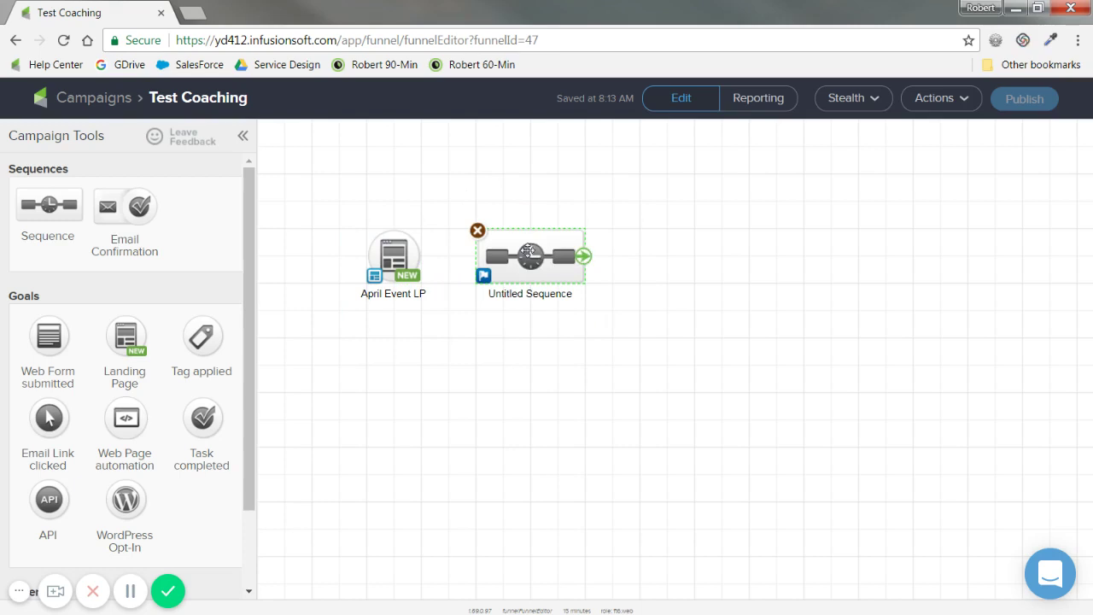
pyautogui.click(560, 334)
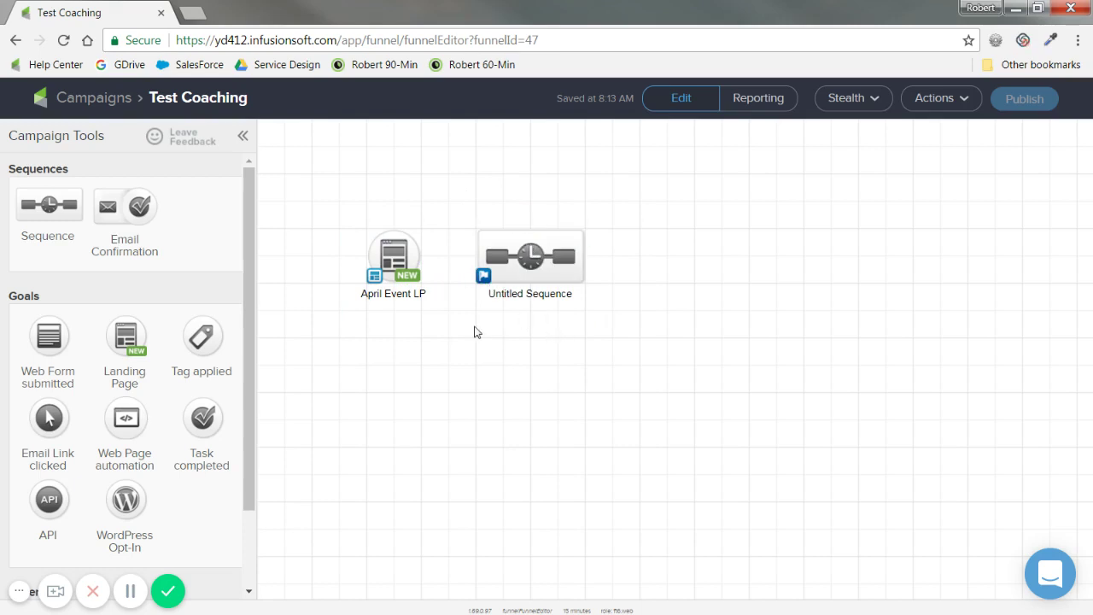
pyautogui.moveTo(395, 249)
pyautogui.moveTo(419, 258); pyautogui.dragTo(538, 258)
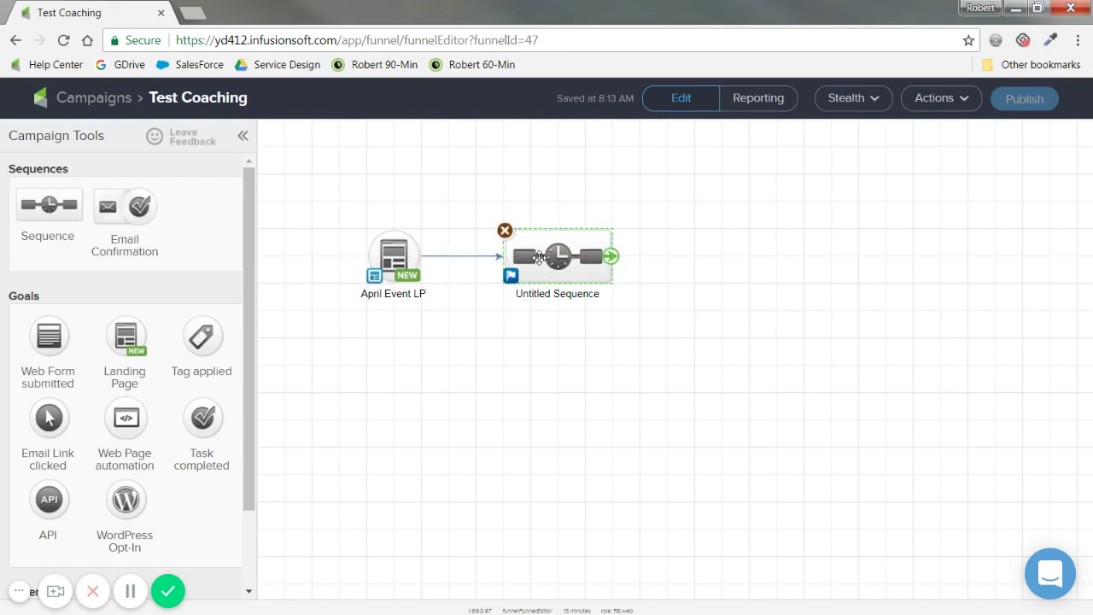
pyautogui.moveTo(480, 208); pyautogui.dragTo(651, 327)
pyautogui.moveTo(489, 220); pyautogui.dragTo(636, 325)
pyautogui.click(582, 331)
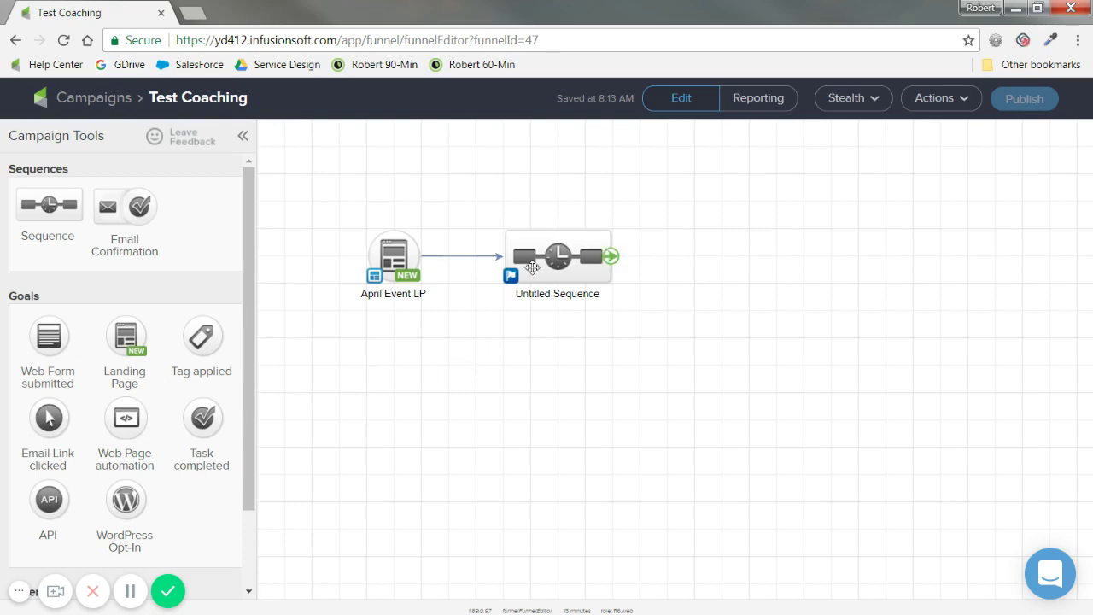
pyautogui.moveTo(482, 215); pyautogui.dragTo(640, 323)
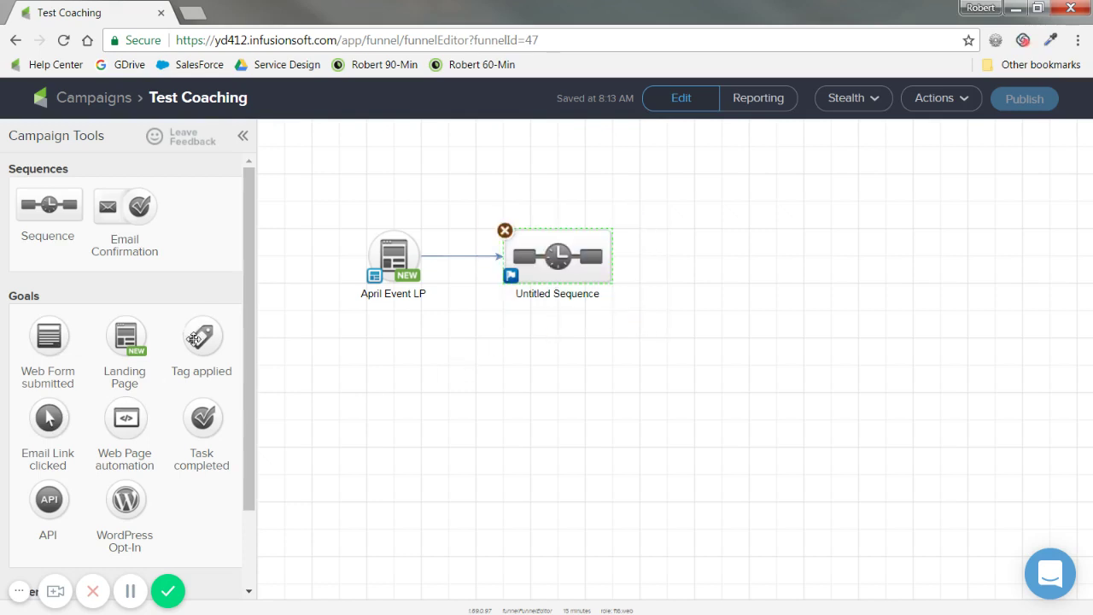
# Add a Tag applied goal named 'Attended' to the right of the sequence
pyautogui.moveTo(200, 338); pyautogui.dragTo(721, 244)
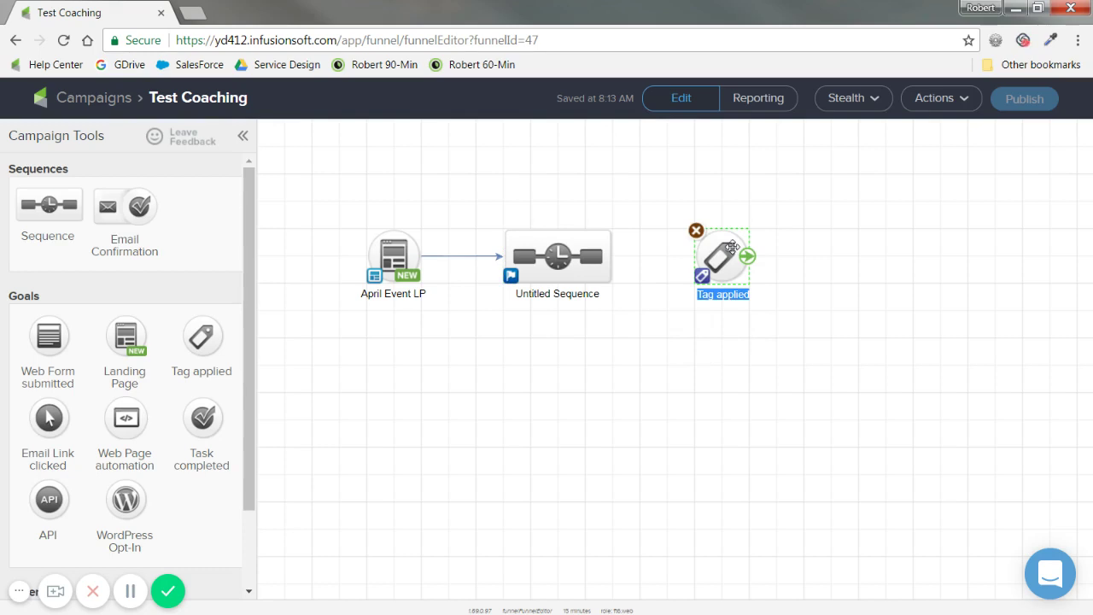
pyautogui.write('Attended')
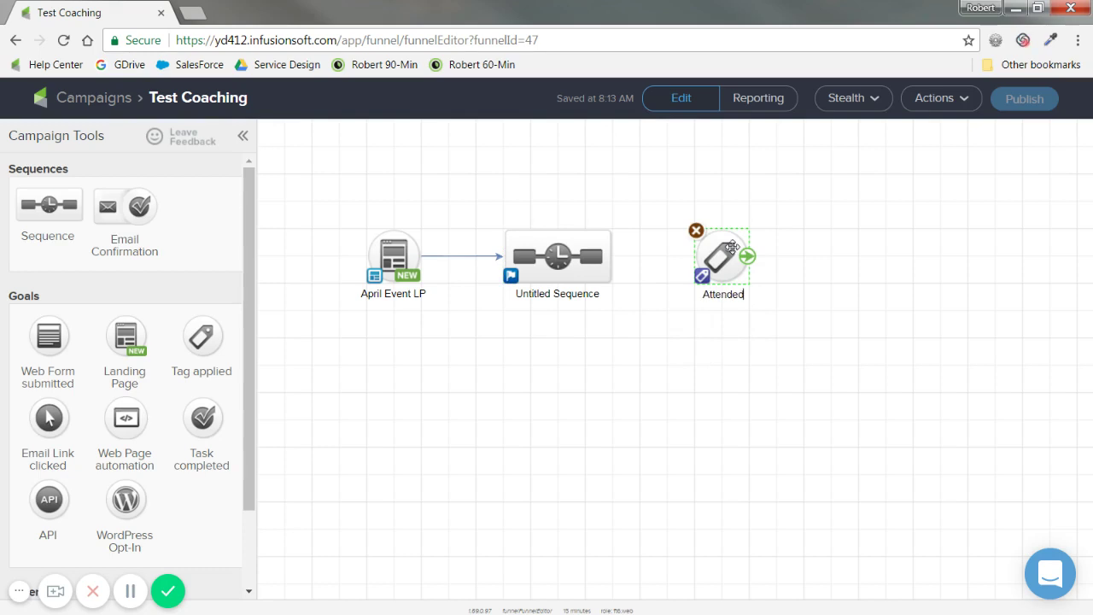
pyautogui.click(751, 367)
pyautogui.moveTo(724, 252); pyautogui.dragTo(733, 365)
# Duplicate Attended as a 'No-Show' goal and link the sequence to both goals
pyautogui.rightClick(727, 248)
pyautogui.click(787, 265)
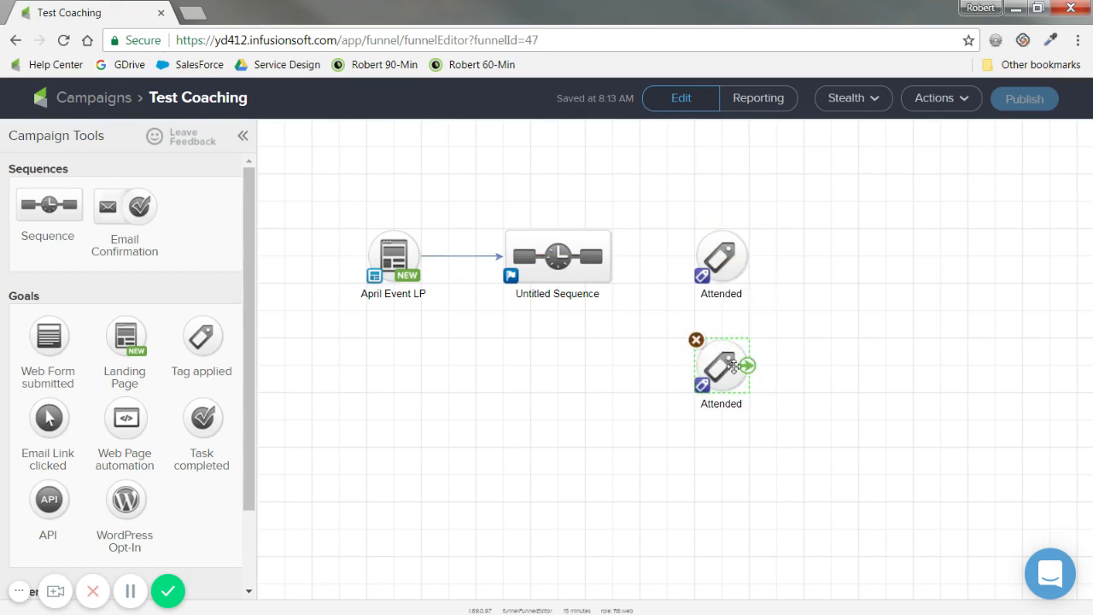
pyautogui.click(722, 403)
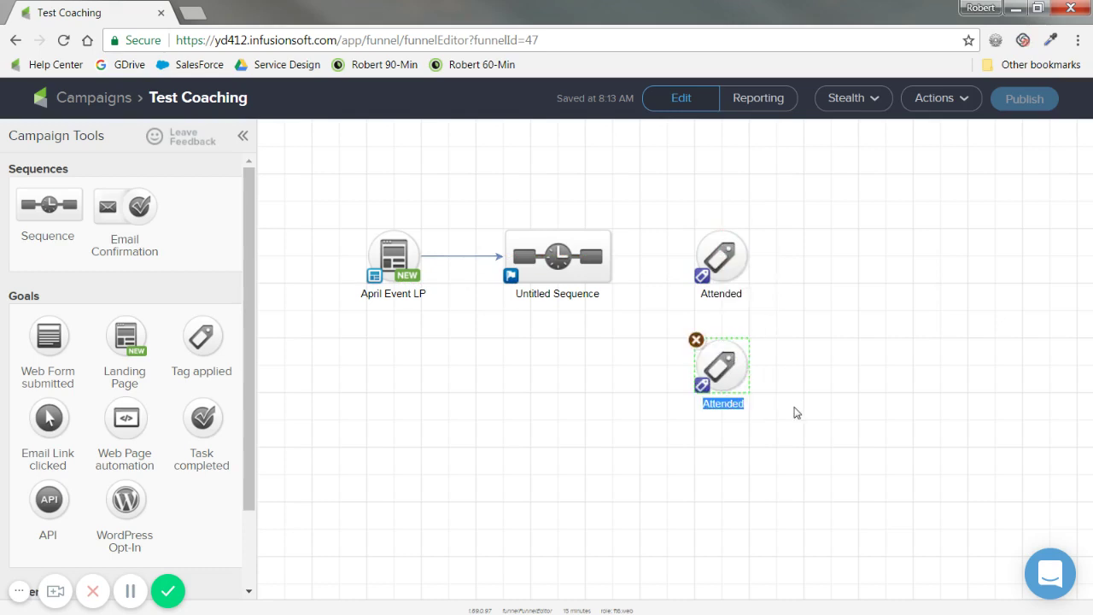
pyautogui.write('No-Show')
pyautogui.click(794, 412)
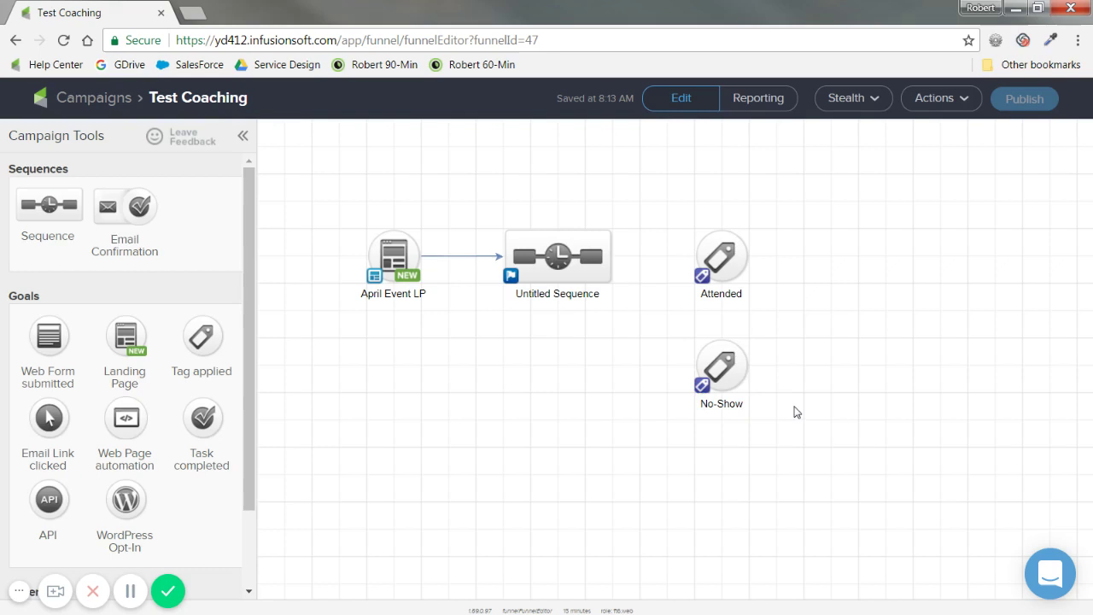
pyautogui.moveTo(614, 257); pyautogui.dragTo(717, 256)
pyautogui.moveTo(614, 257); pyautogui.dragTo(719, 401)
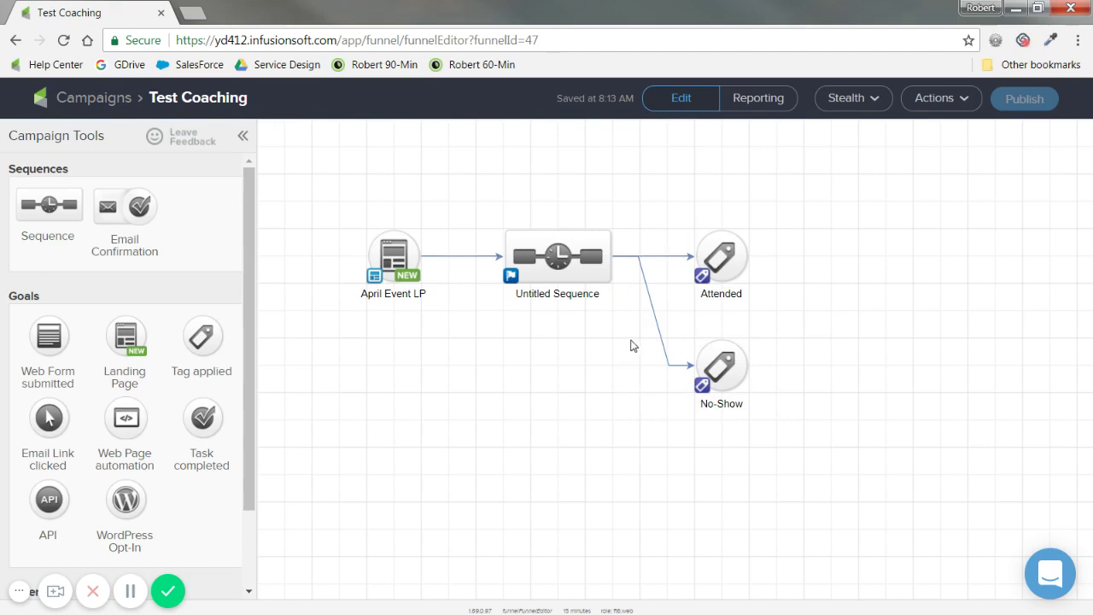
# Give the Attended goal a new 'Attended' tag in the Behavior category and save
pyautogui.doubleClick(712, 261)
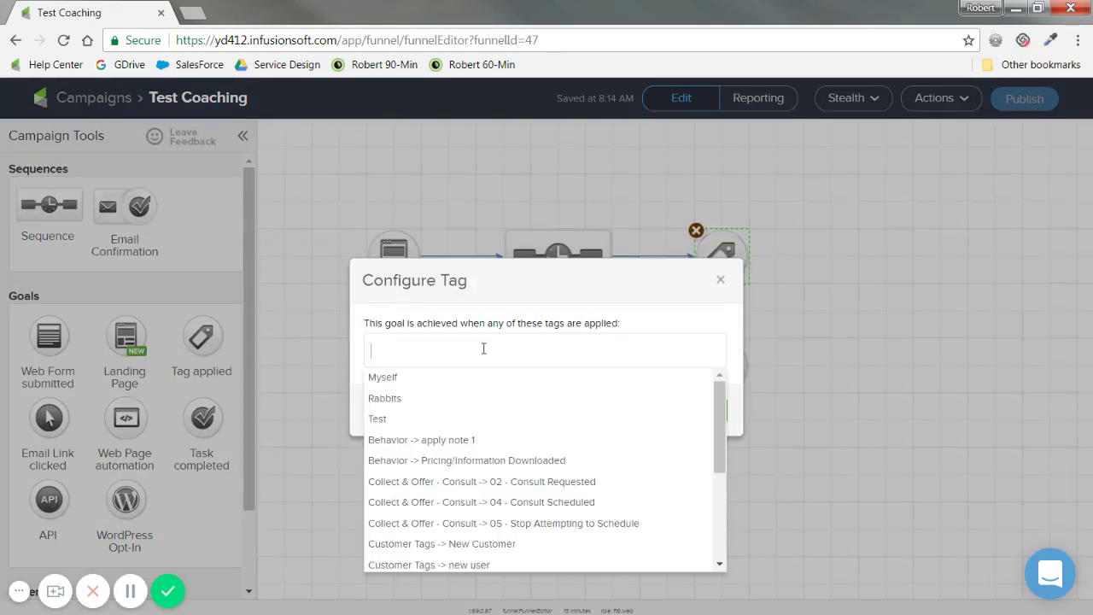
pyautogui.write('Atte')
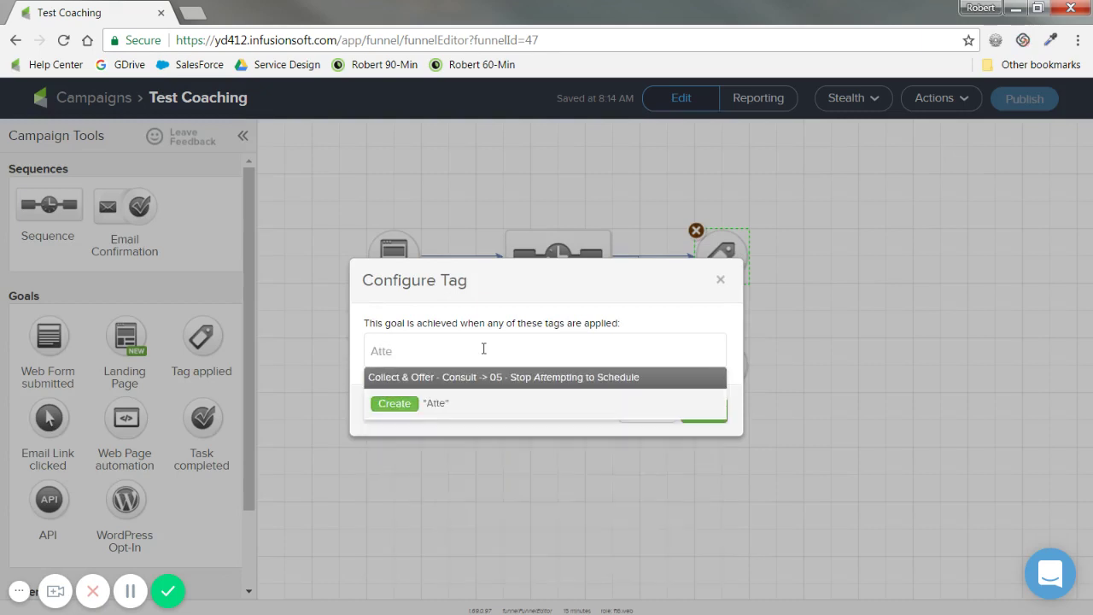
pyautogui.write('nded')
pyautogui.click(414, 382)
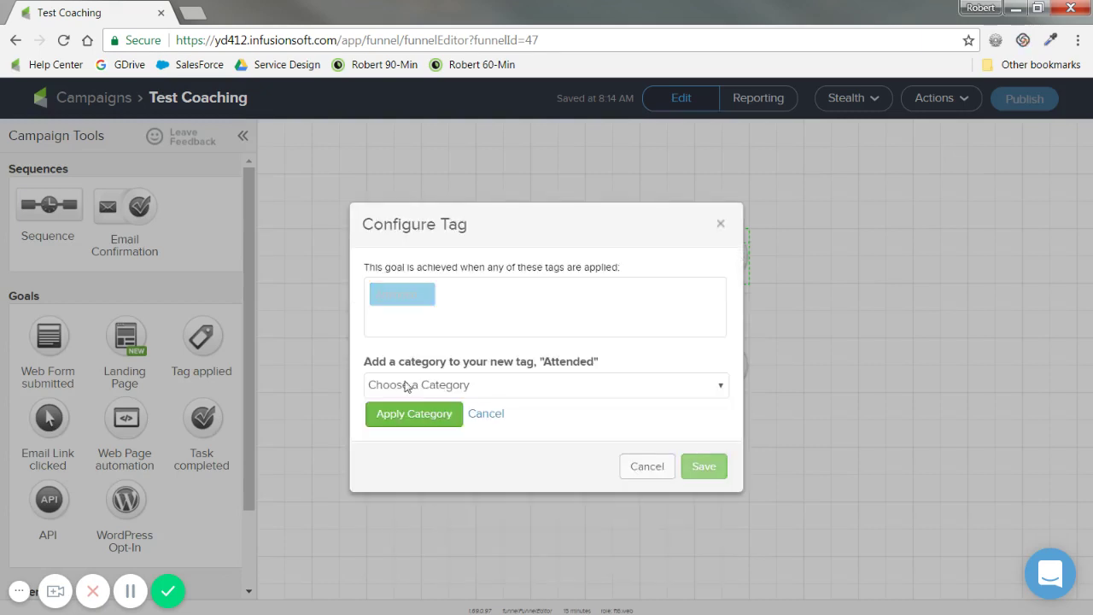
pyautogui.click(437, 385)
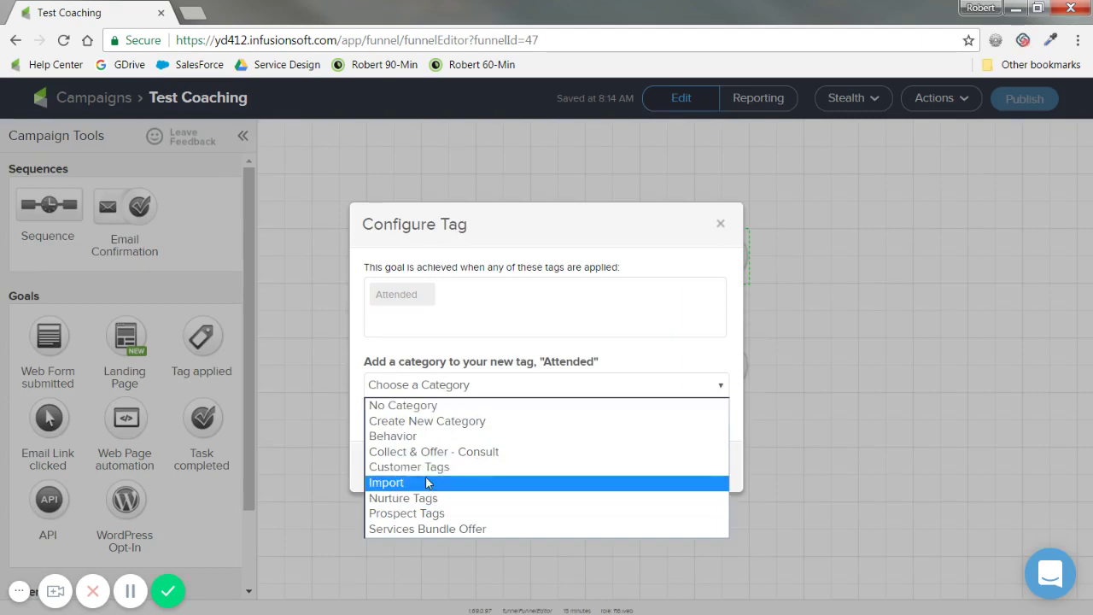
pyautogui.click(422, 438)
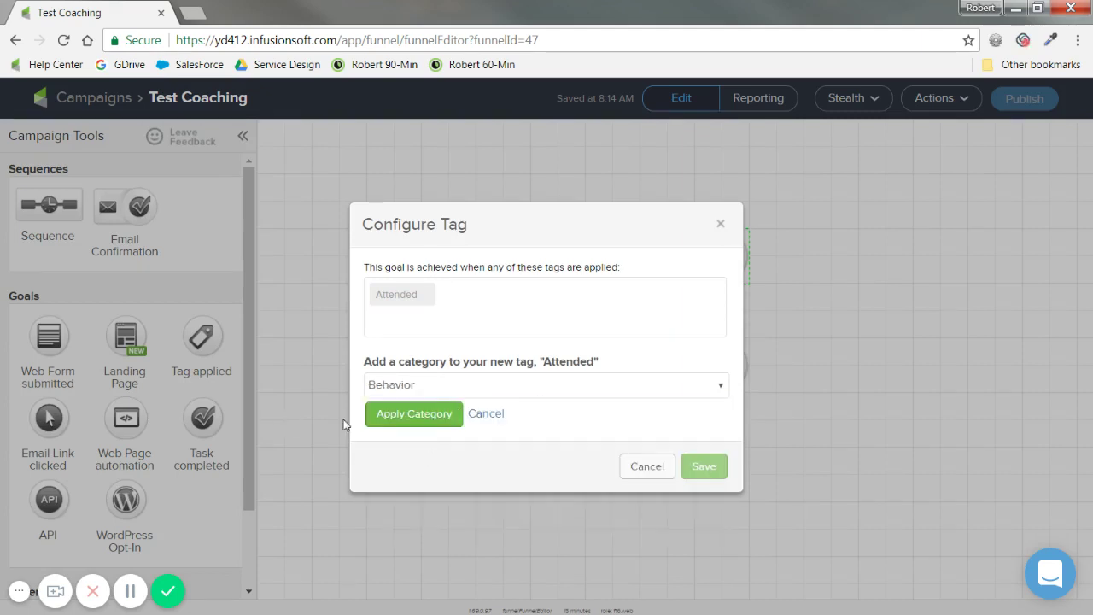
pyautogui.click(408, 414)
pyautogui.click(688, 423)
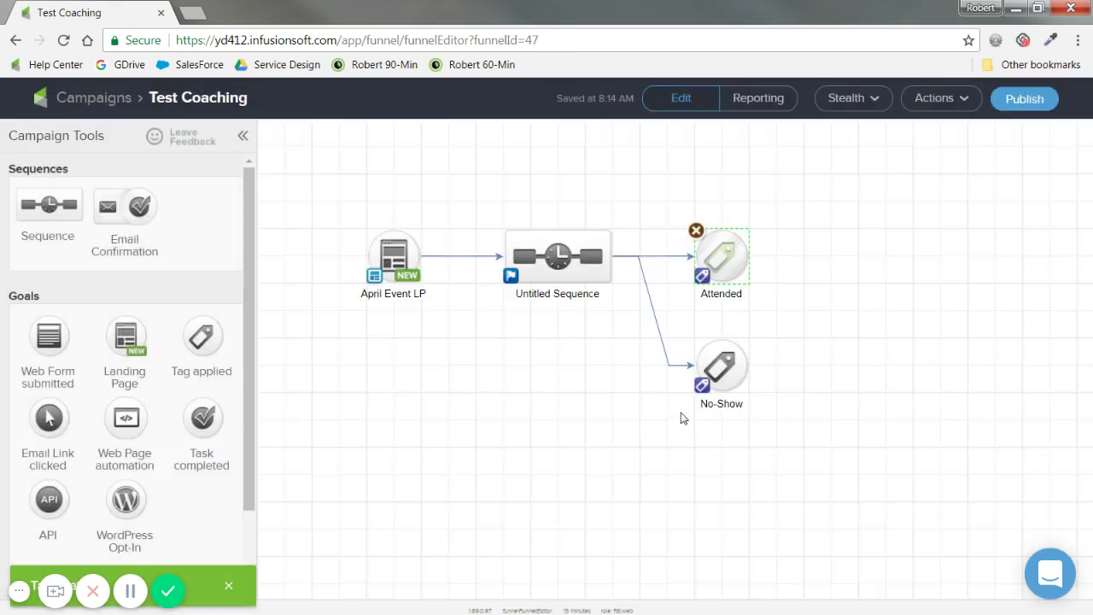
# Give the No-Show goal a new 'No-Show' tag filed under Behavior and save
pyautogui.click(727, 364)
pyautogui.doubleClick(727, 363)
pyautogui.click(429, 348)
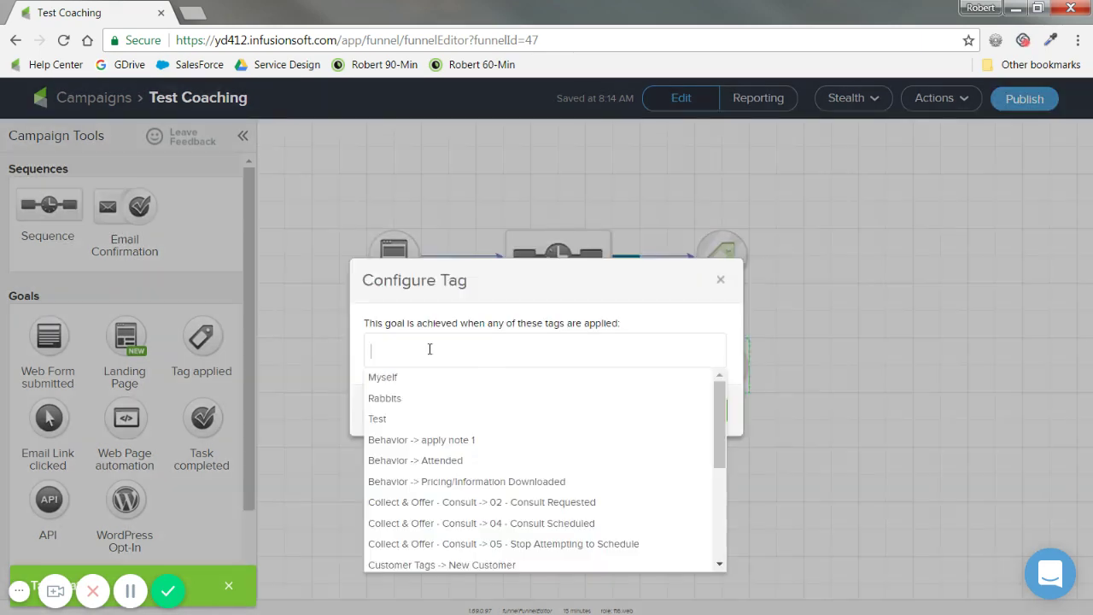
pyautogui.write('No-Show')
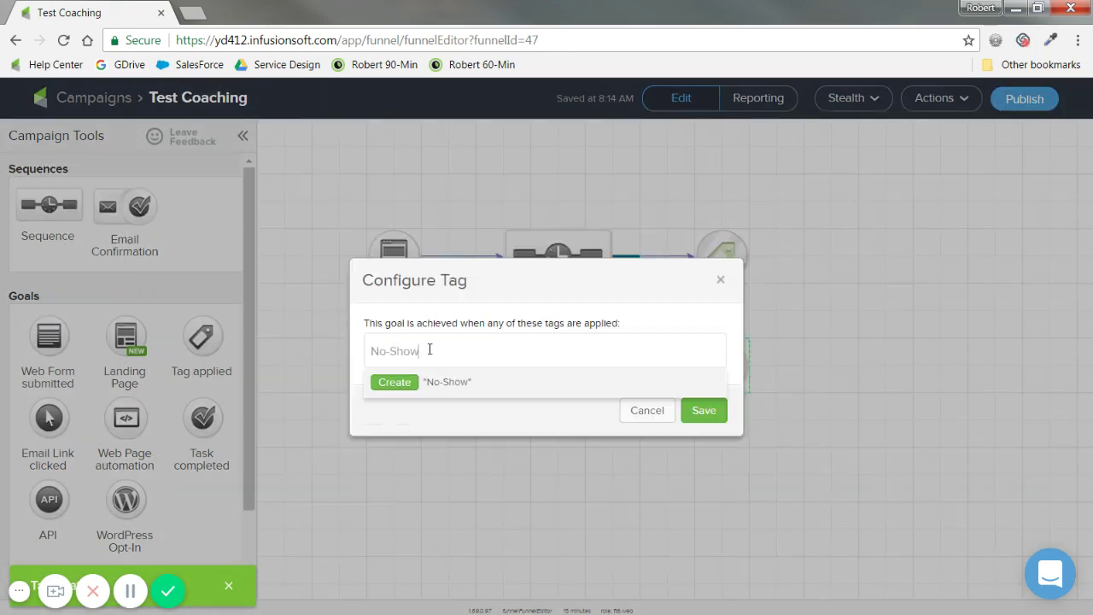
pyautogui.click(411, 383)
pyautogui.click(410, 385)
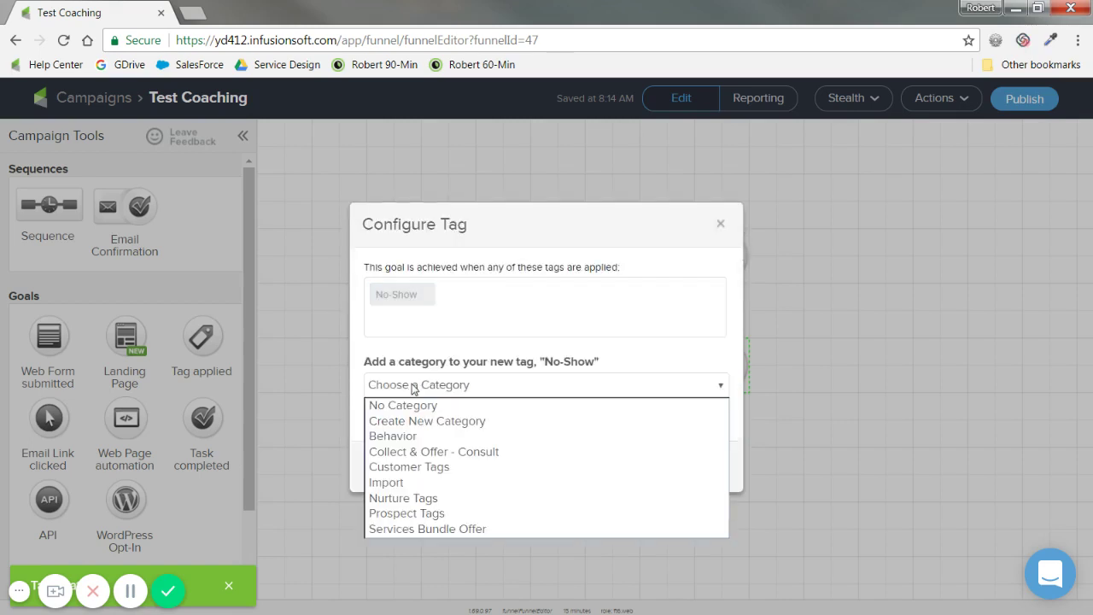
pyautogui.click(398, 437)
pyautogui.click(415, 415)
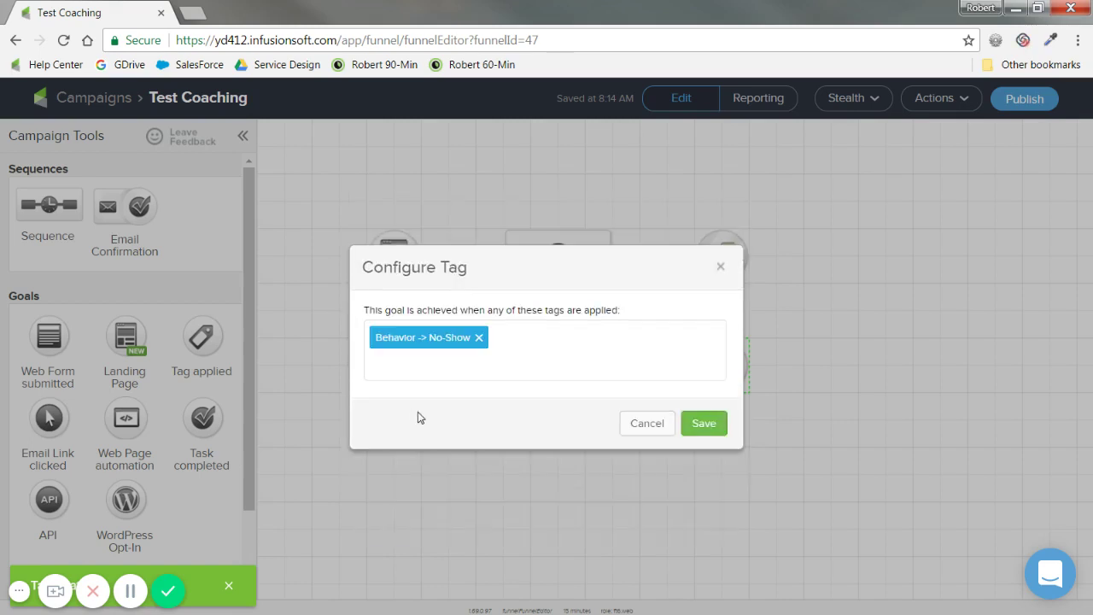
pyautogui.click(703, 422)
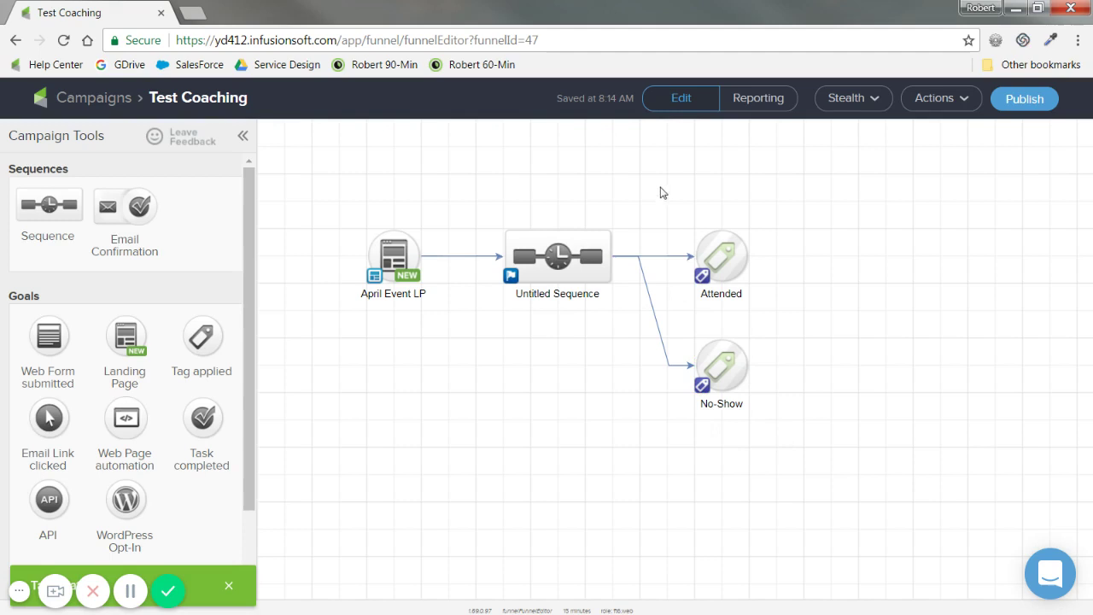
# Select the Untitled Sequence label to begin renaming it
pyautogui.click(719, 256)
pyautogui.click(544, 292)
pyautogui.click(559, 295)
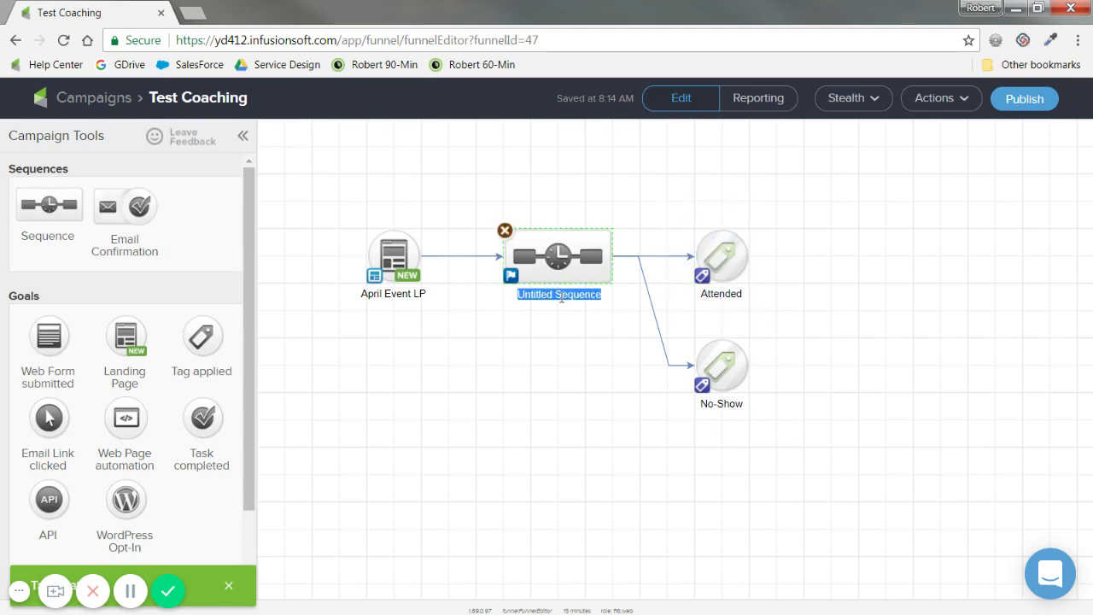
# Rename the sequence to 'Event Reminders'
pyautogui.write('Event R')
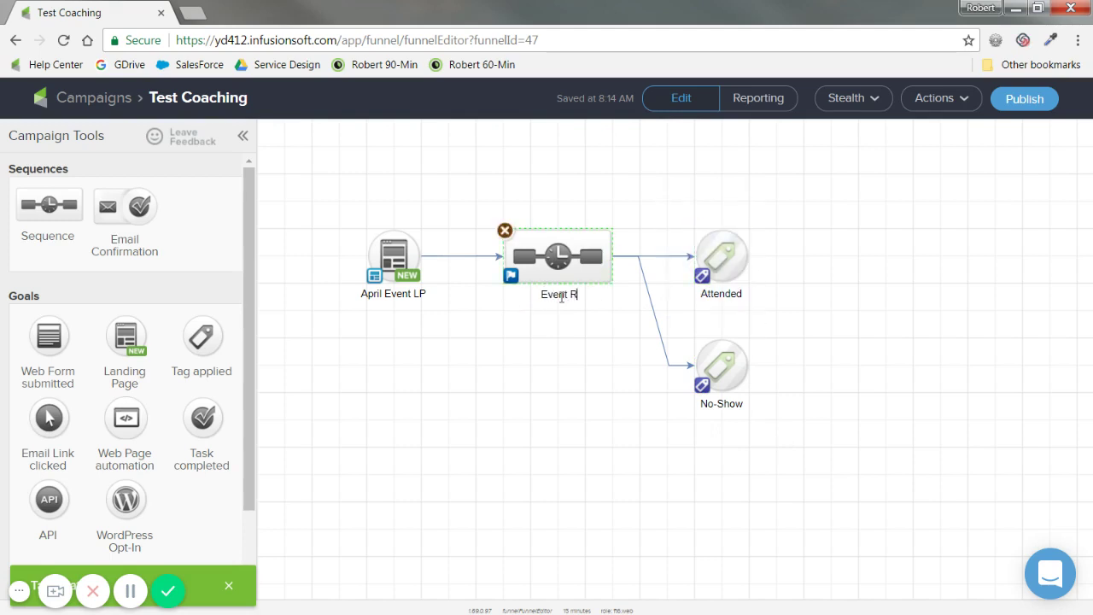
pyautogui.write('eminders')
pyautogui.press('Return')
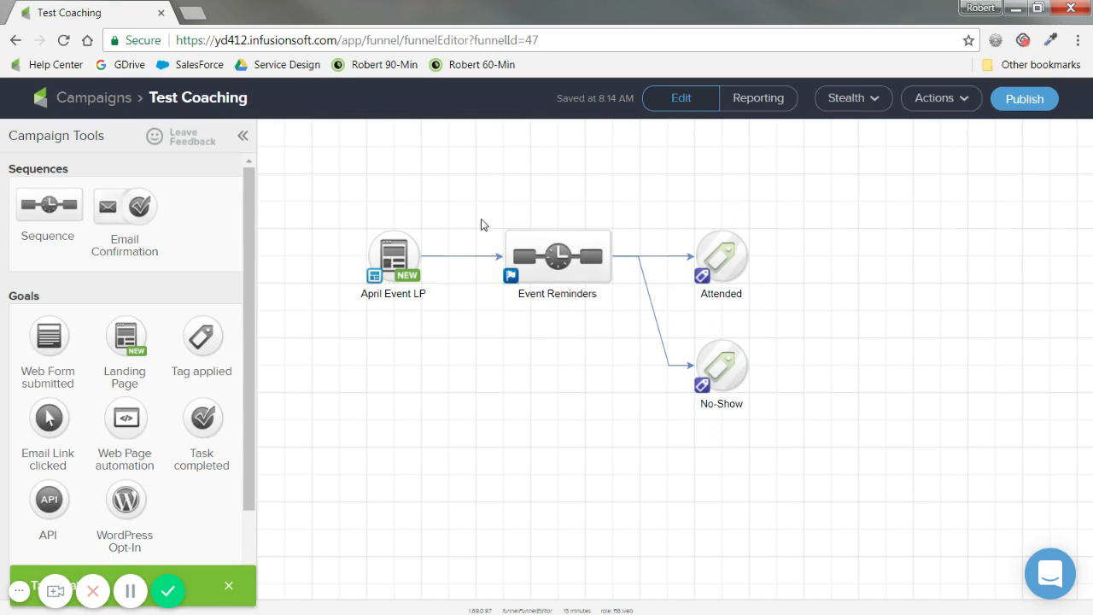
pyautogui.moveTo(483, 224); pyautogui.dragTo(615, 316)
pyautogui.moveTo(484, 224); pyautogui.dragTo(378, 317)
# Add a note with bold 'ABOUT THIS CAMPAIGN' and 'This is for the April 25th Bonanza Fest Gala.'
pyautogui.scroll(-2, 55, 521)
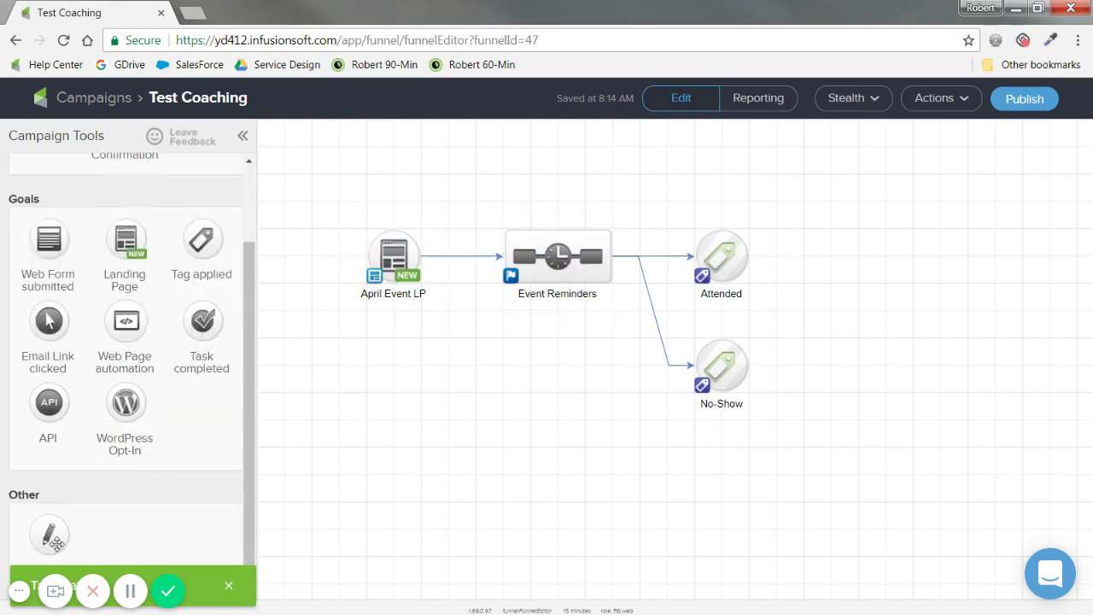
pyautogui.moveTo(51, 533)
pyautogui.mouseDown()
pyautogui.moveTo(395, 366)
pyautogui.moveTo(418, 370)
pyautogui.mouseUp()
pyautogui.write('<b>')
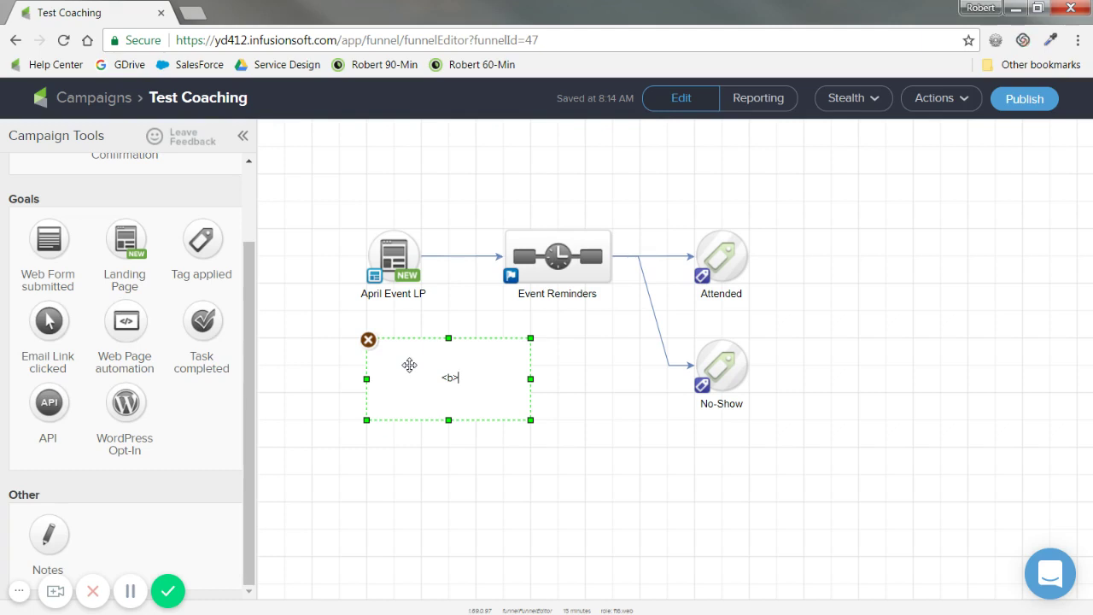
pyautogui.write('ABOUT THIS CAM')
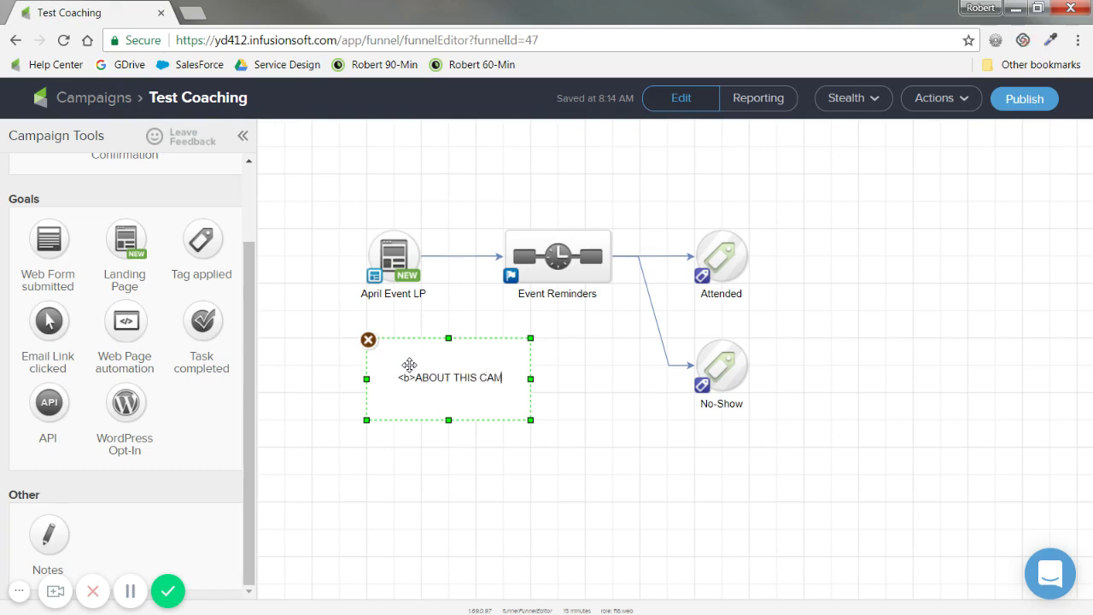
pyautogui.write('PAIGN<b')
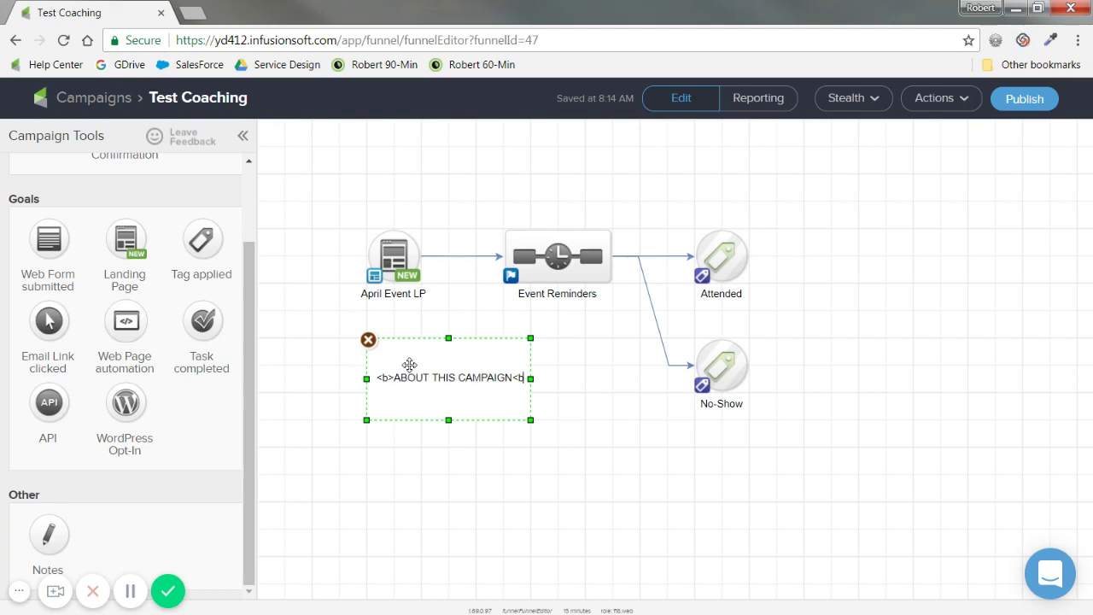
pyautogui.press('BackSpace')
pyautogui.write('/b>')
pyautogui.press('Return')
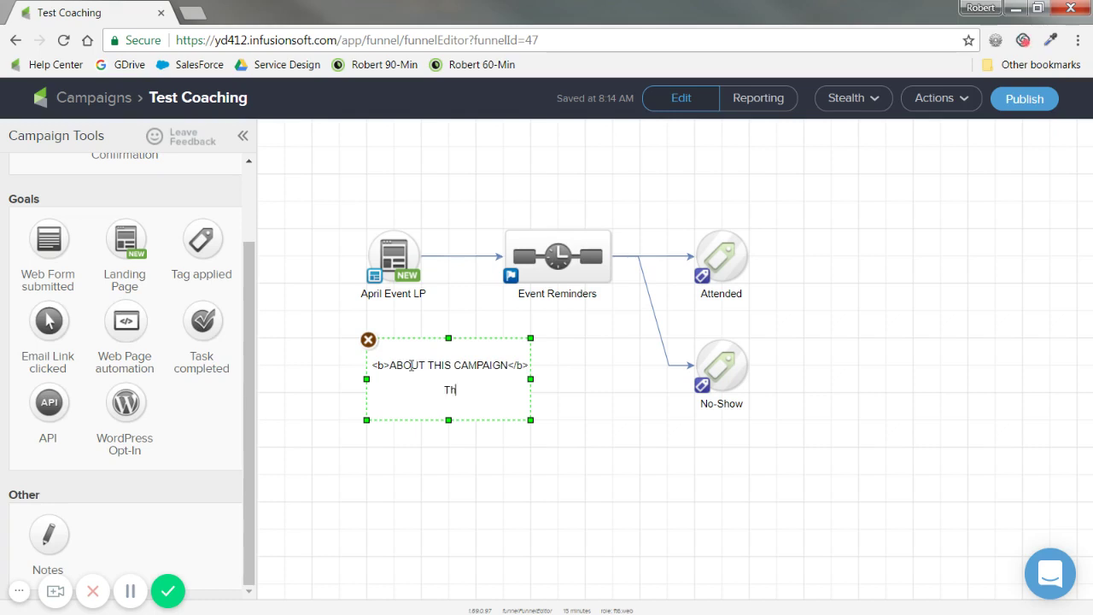
pyautogui.write('This is for the April 25th Bonanza')
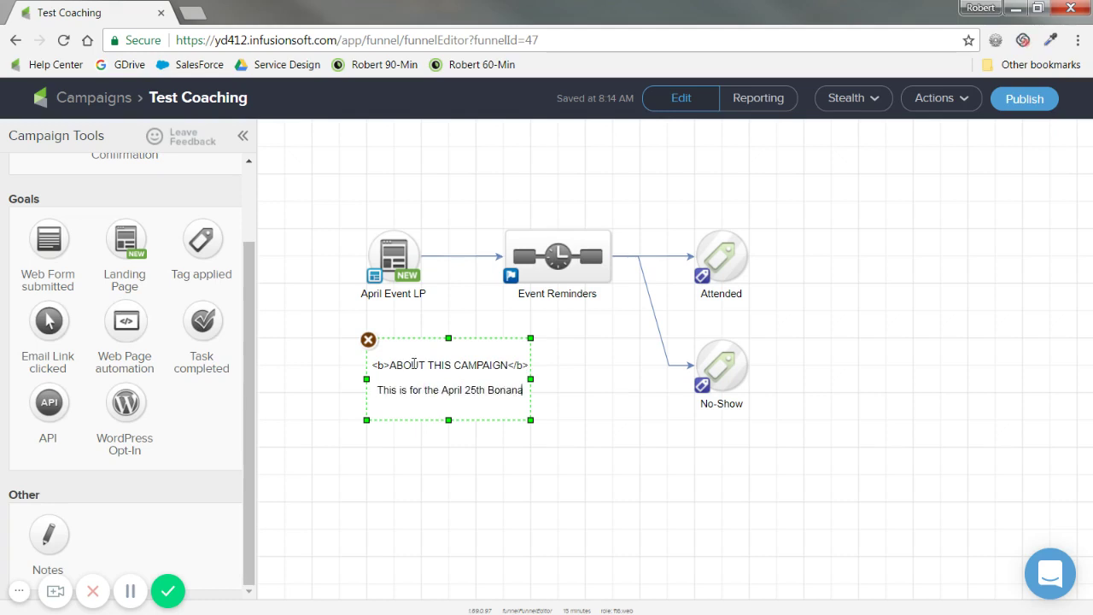
pyautogui.write(' Fest')
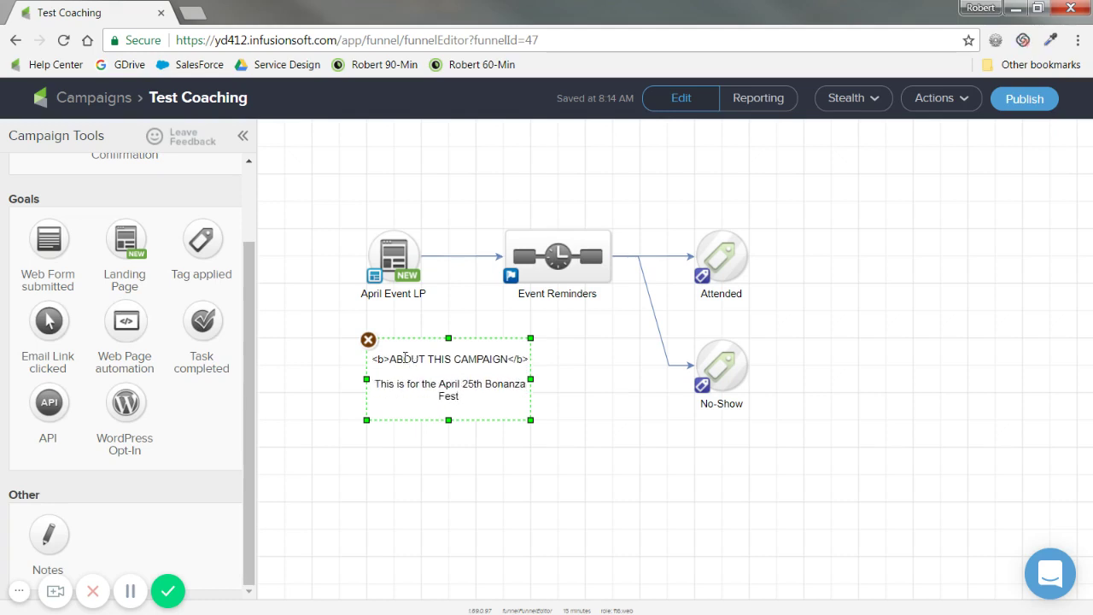
pyautogui.write(' Gala.')
pyautogui.click(669, 427)
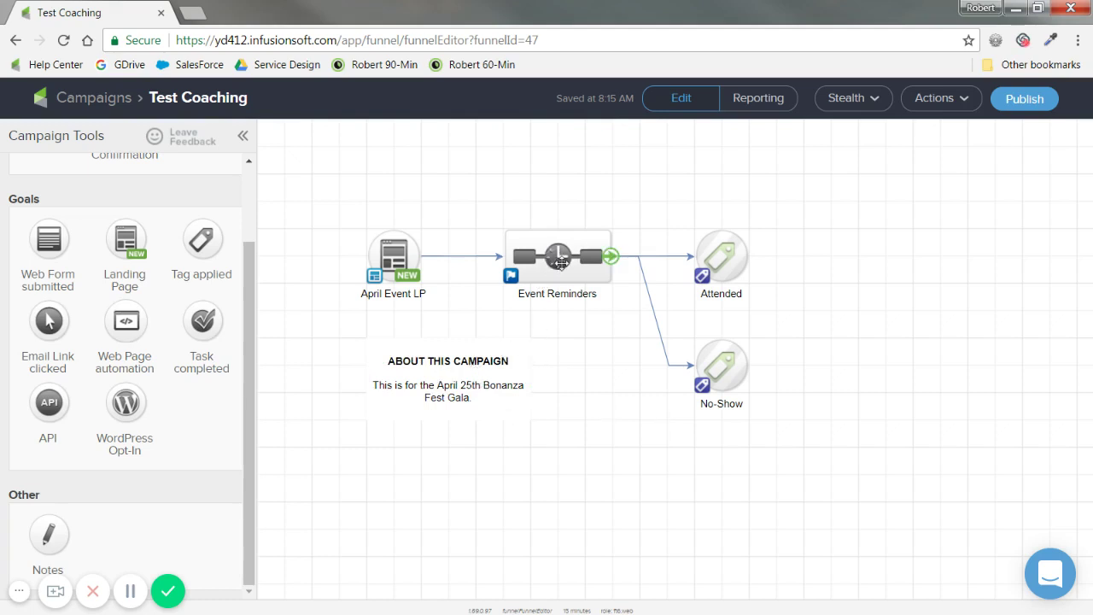
pyautogui.moveTo(500, 222); pyautogui.dragTo(342, 317)
# Inside Event Reminders, add an email named 'Confirmation' after the Start point
pyautogui.doubleClick(553, 263)
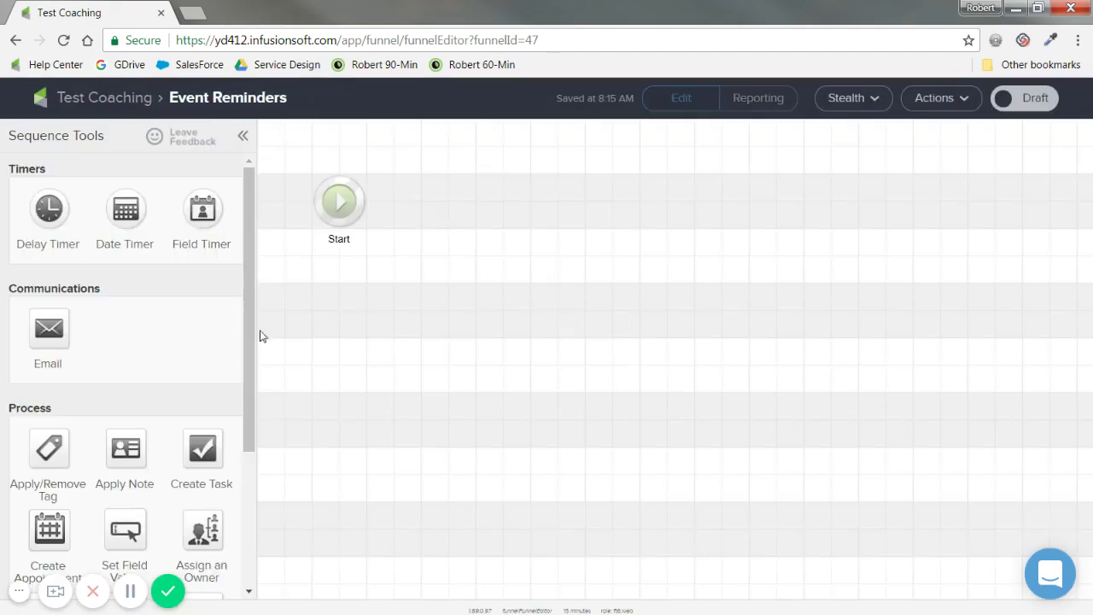
pyautogui.moveTo(413, 152); pyautogui.dragTo(518, 333)
pyautogui.moveTo(39, 330); pyautogui.dragTo(478, 230)
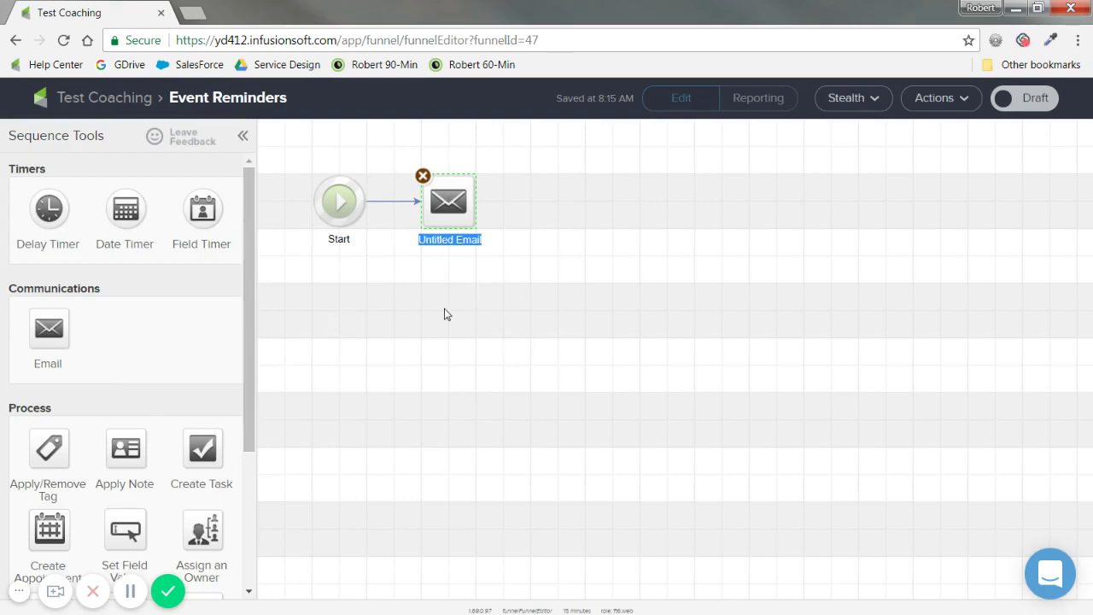
pyautogui.write('Confirmation')
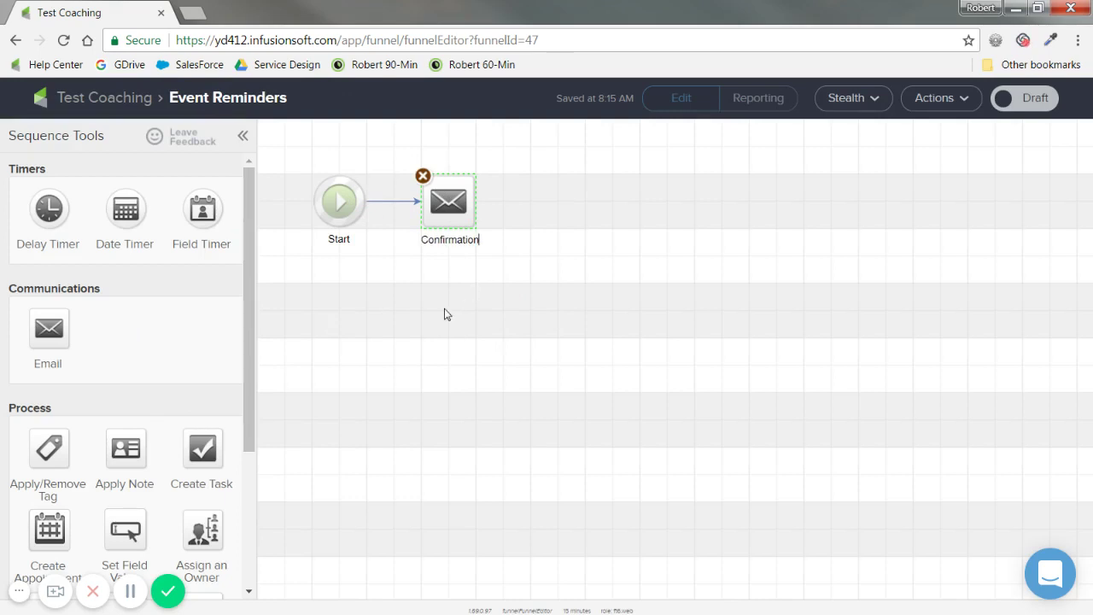
pyautogui.click(406, 325)
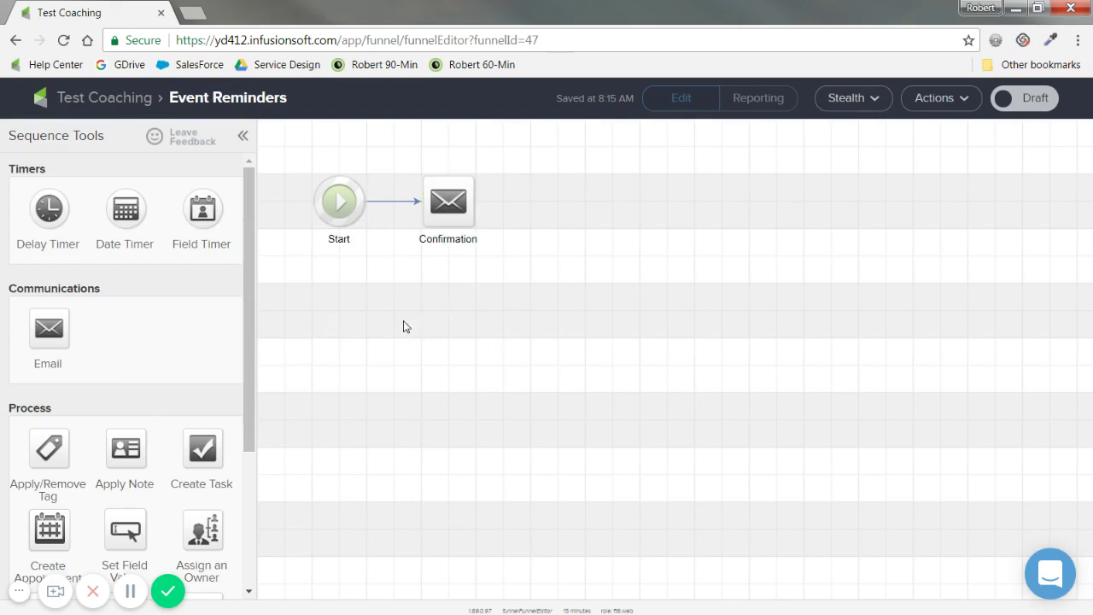
pyautogui.click(493, 256)
pyautogui.click(444, 288)
pyautogui.moveTo(401, 162); pyautogui.dragTo(478, 283)
pyautogui.click(454, 273)
# Place a Date Timer step after the Confirmation email and select it
pyautogui.moveTo(125, 212); pyautogui.dragTo(546, 256)
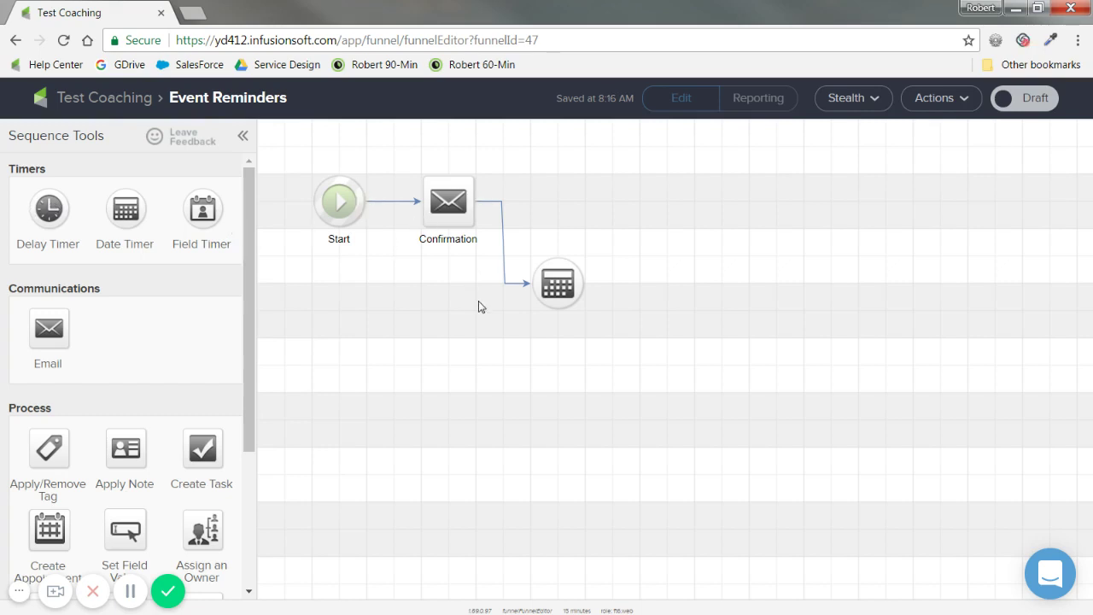
pyautogui.moveTo(518, 222); pyautogui.dragTo(600, 338)
pyautogui.click(608, 262)
pyautogui.moveTo(519, 232); pyautogui.dragTo(602, 341)
# Set the date timer to April 11, 2018 at 10:15 in each contact's time zone
pyautogui.moveTo(563, 292)
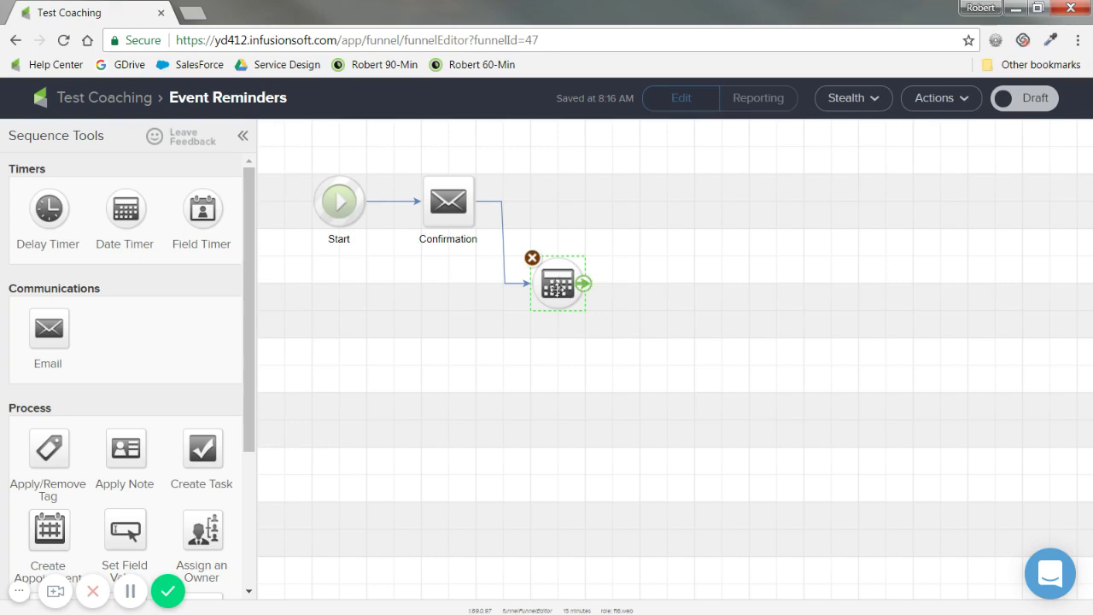
pyautogui.doubleClick(557, 284)
pyautogui.click(322, 325)
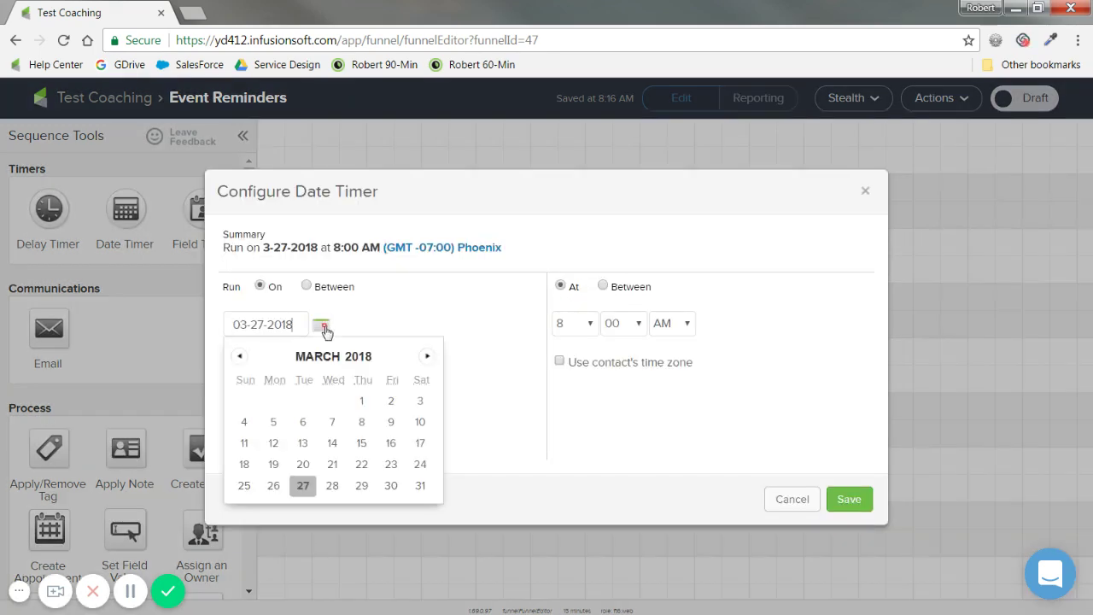
pyautogui.click(427, 356)
pyautogui.click(333, 419)
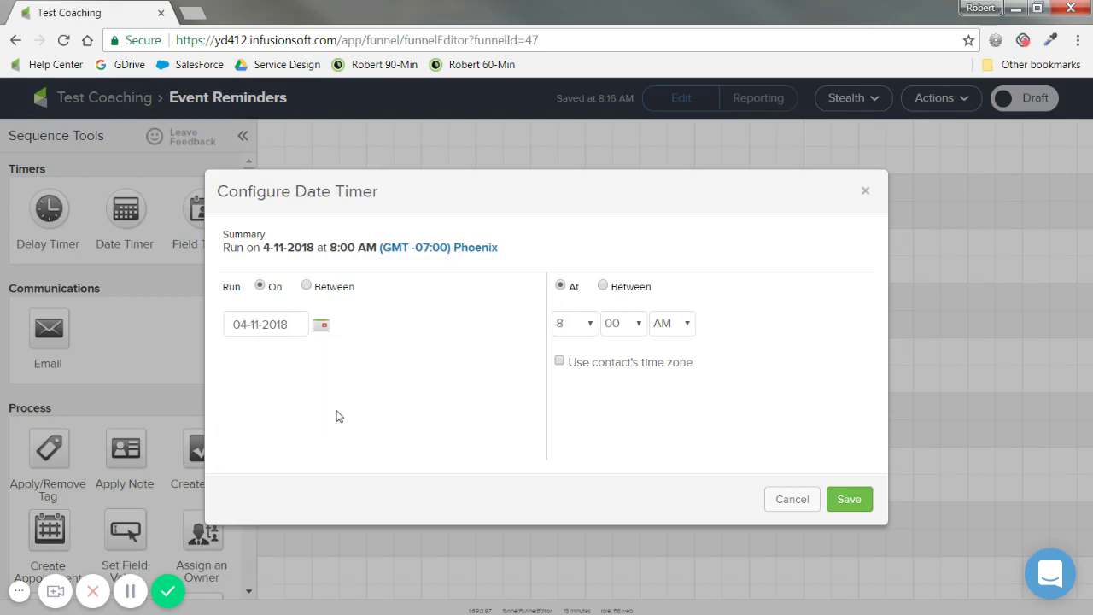
pyautogui.click(559, 364)
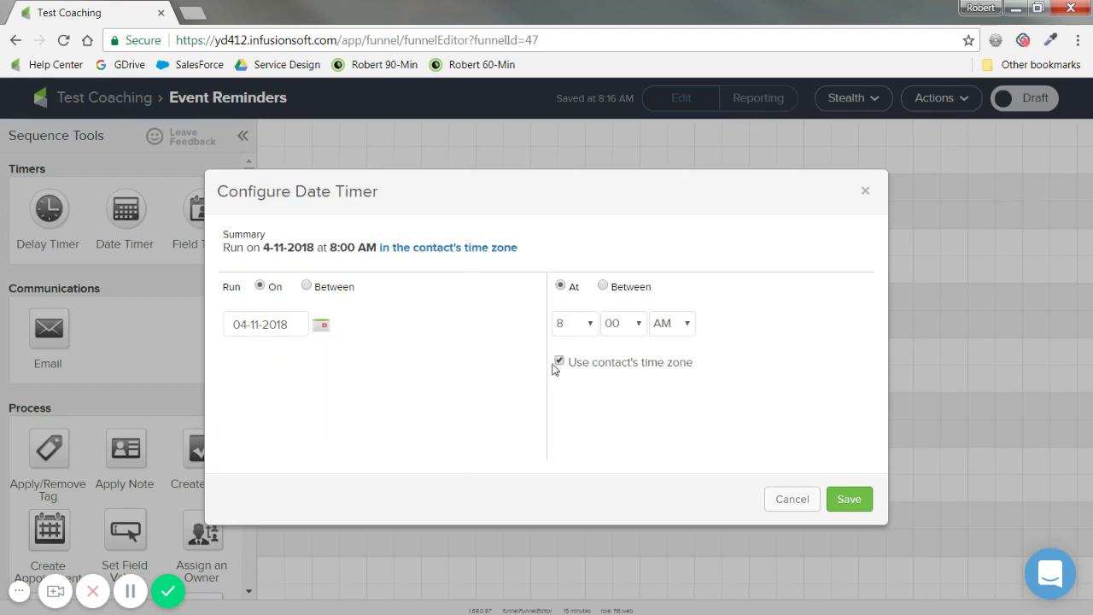
pyautogui.click(579, 330)
pyautogui.click(574, 498)
pyautogui.click(618, 326)
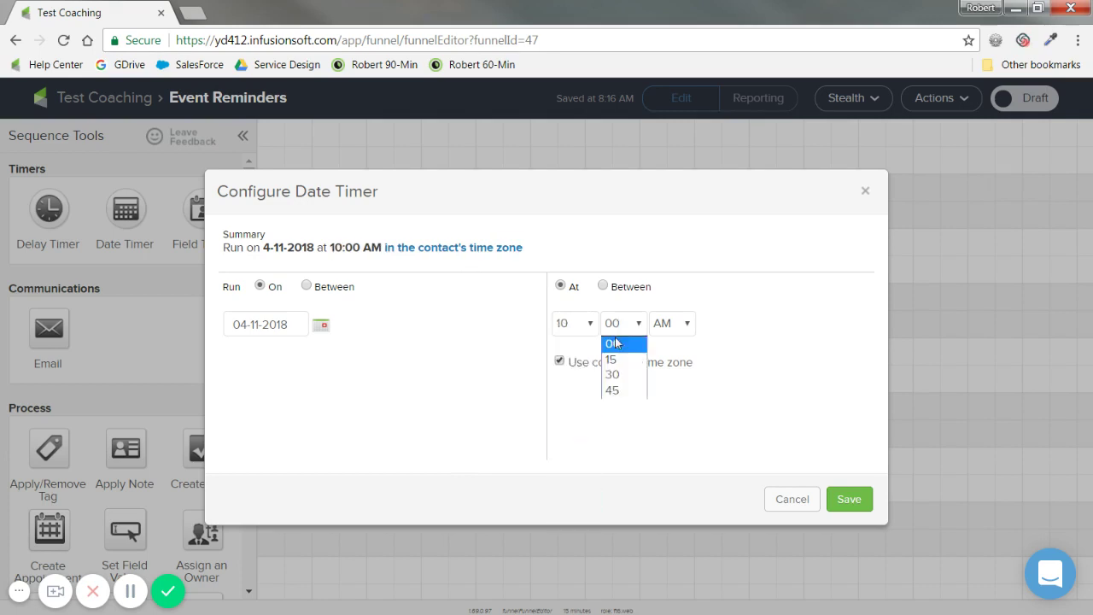
pyautogui.click(611, 359)
pyautogui.click(848, 499)
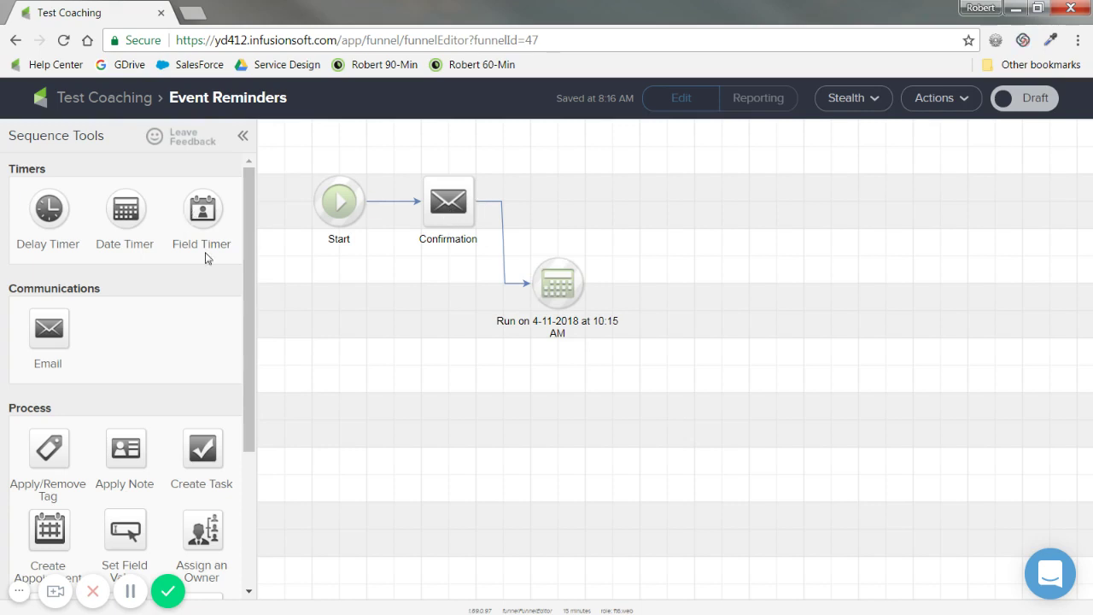
# Add a '2 Week Reminder' email after the timer, followed by a second Date Timer
pyautogui.moveTo(49, 327); pyautogui.dragTo(664, 198)
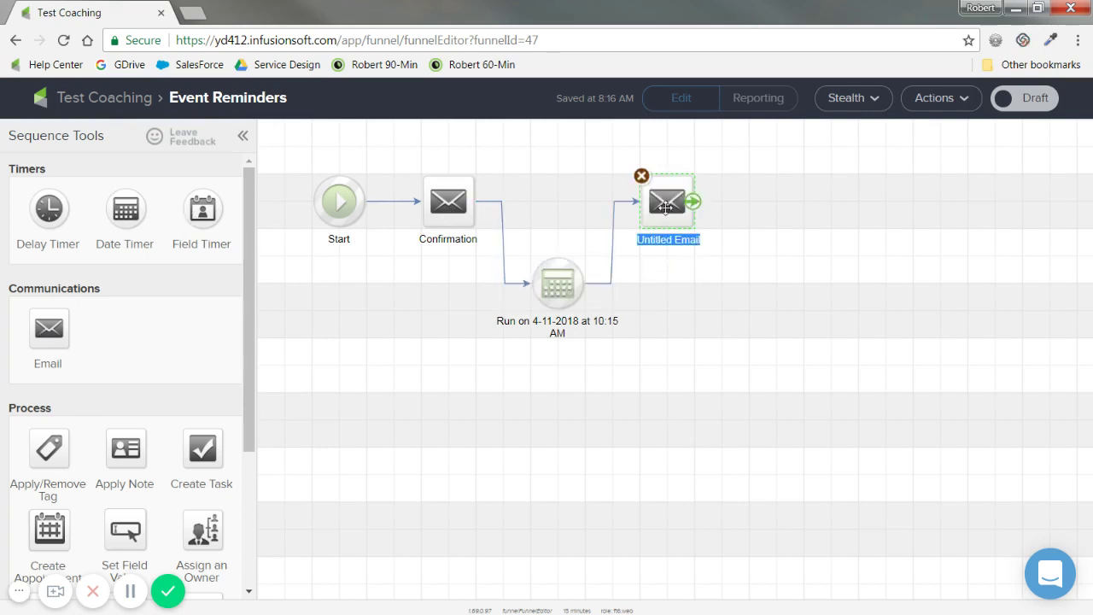
pyautogui.write('RE')
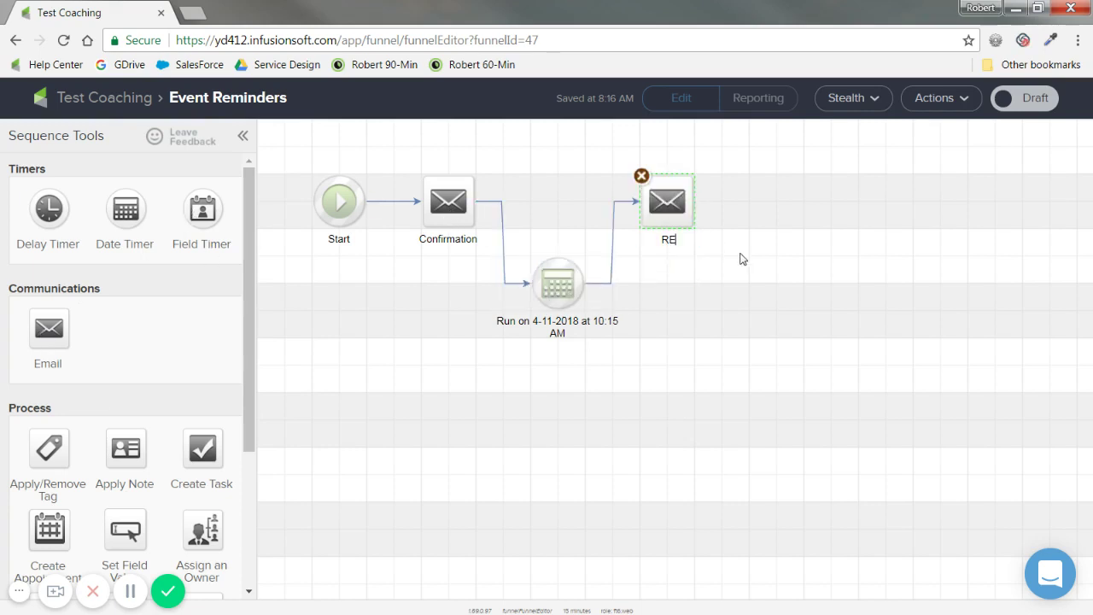
pyautogui.write('2 Week Reminder')
pyautogui.click(568, 282)
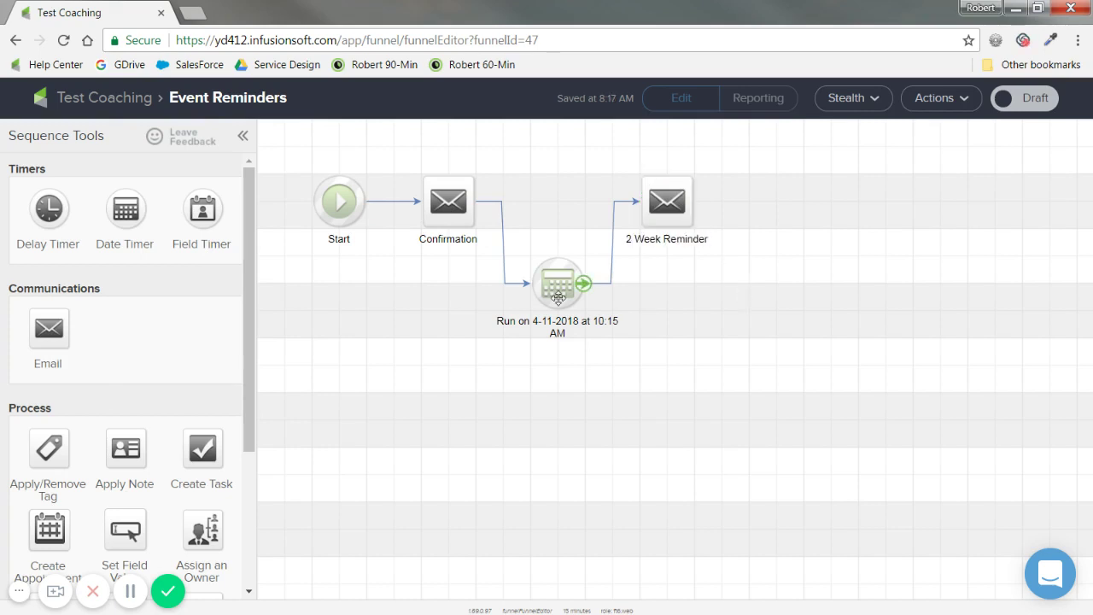
pyautogui.rightClick(567, 288)
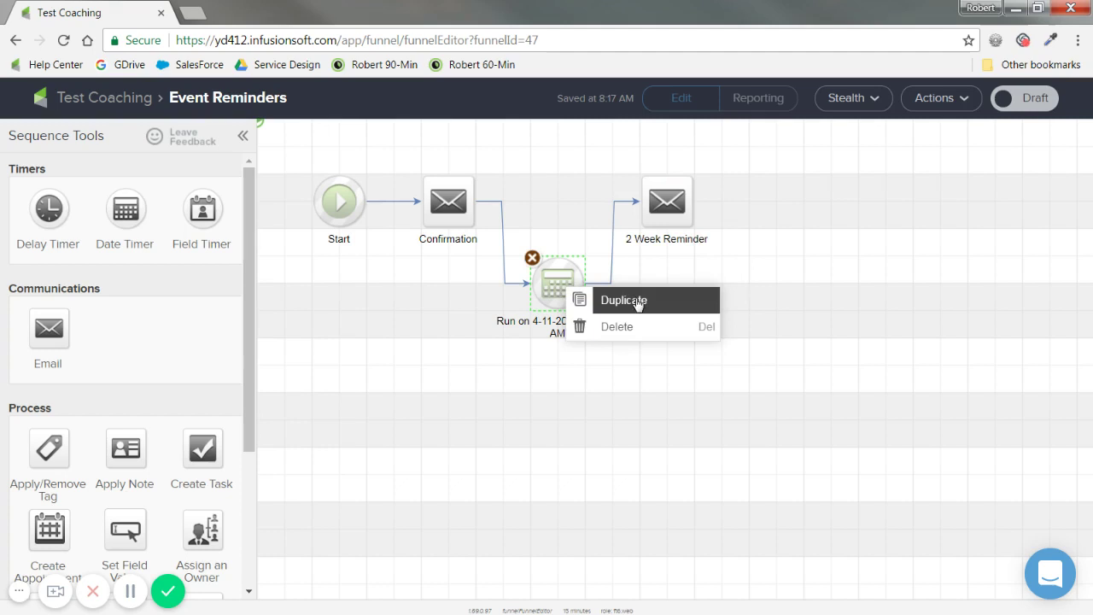
pyautogui.click(641, 414)
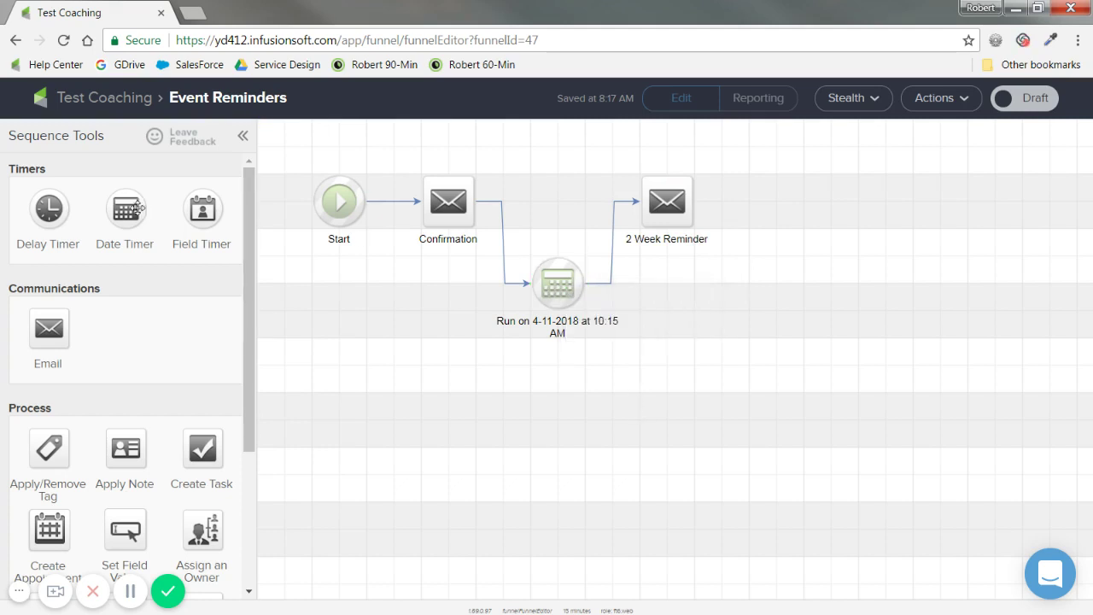
pyautogui.moveTo(128, 209); pyautogui.dragTo(755, 285)
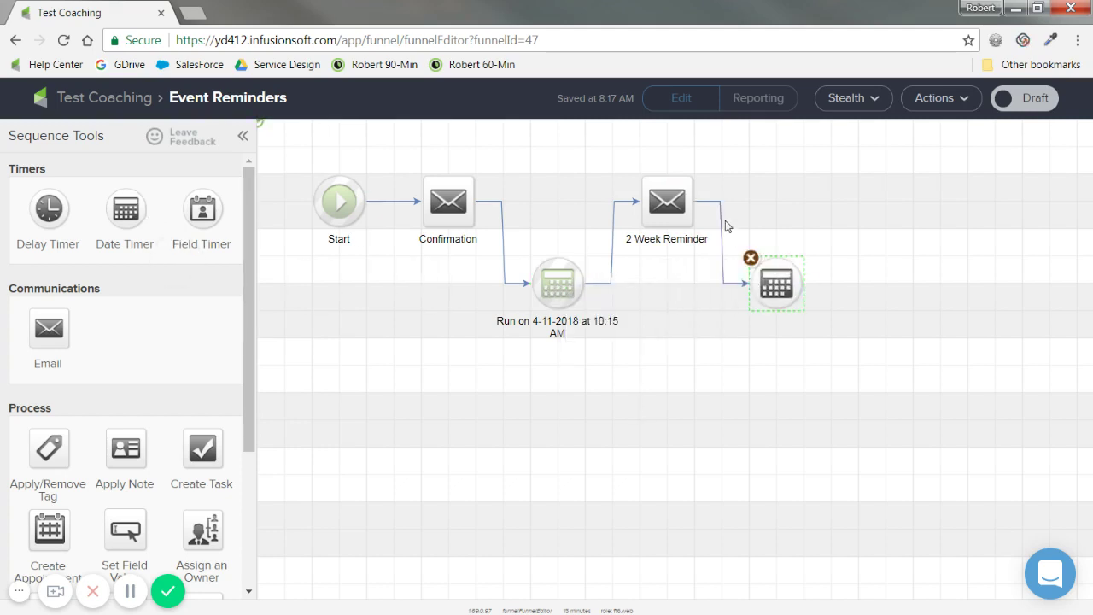
# Set the second timer to April 22, 2018 at 2:45 PM in the contact's time zone
pyautogui.doubleClick(772, 291)
pyautogui.click(323, 326)
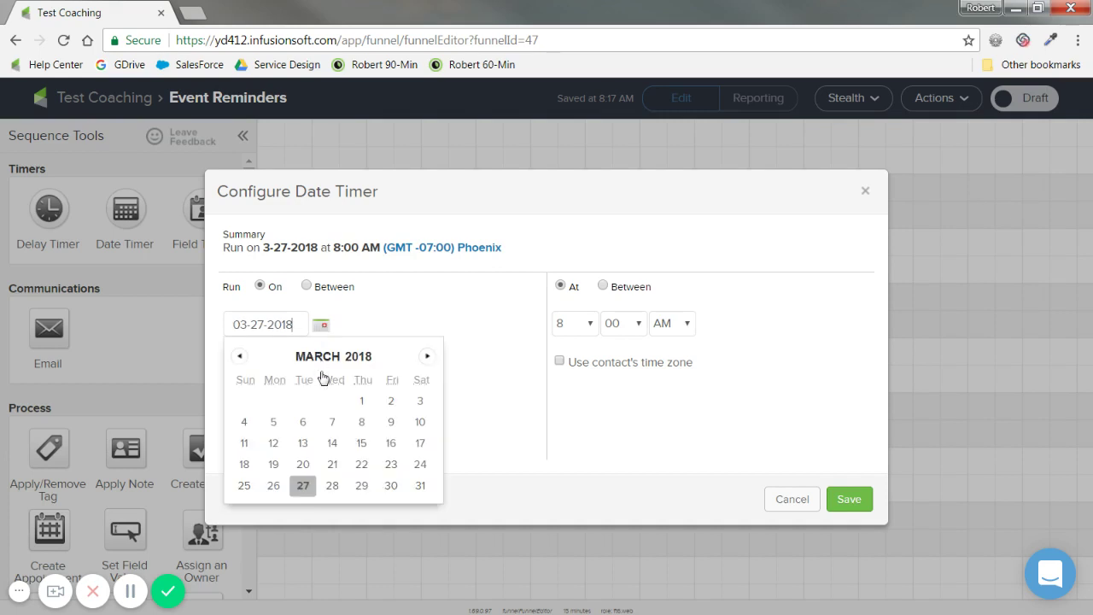
pyautogui.click(427, 355)
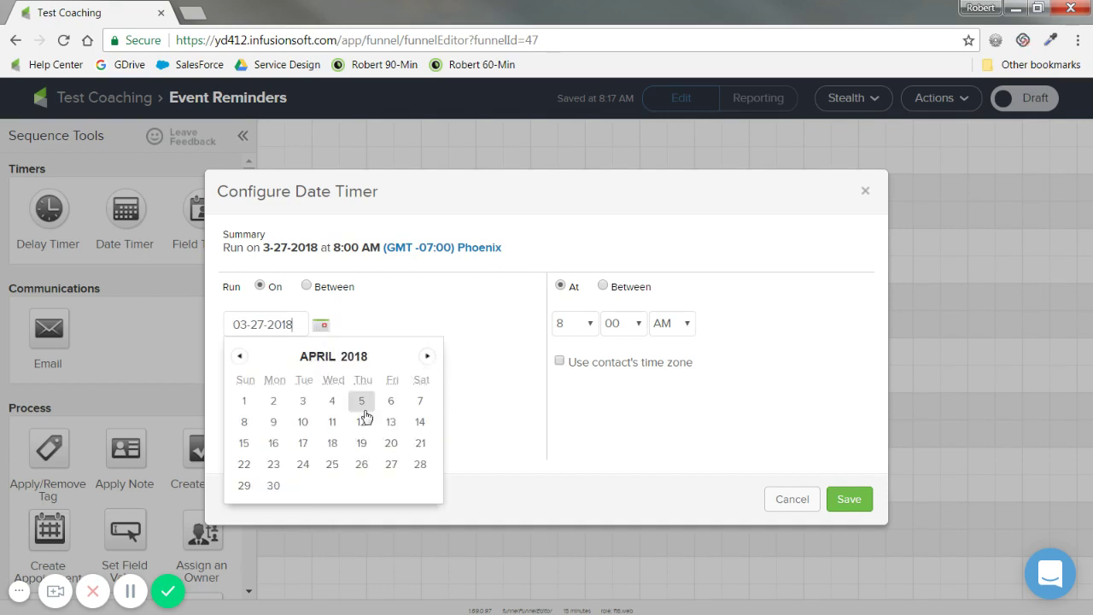
pyautogui.click(244, 464)
pyautogui.click(591, 324)
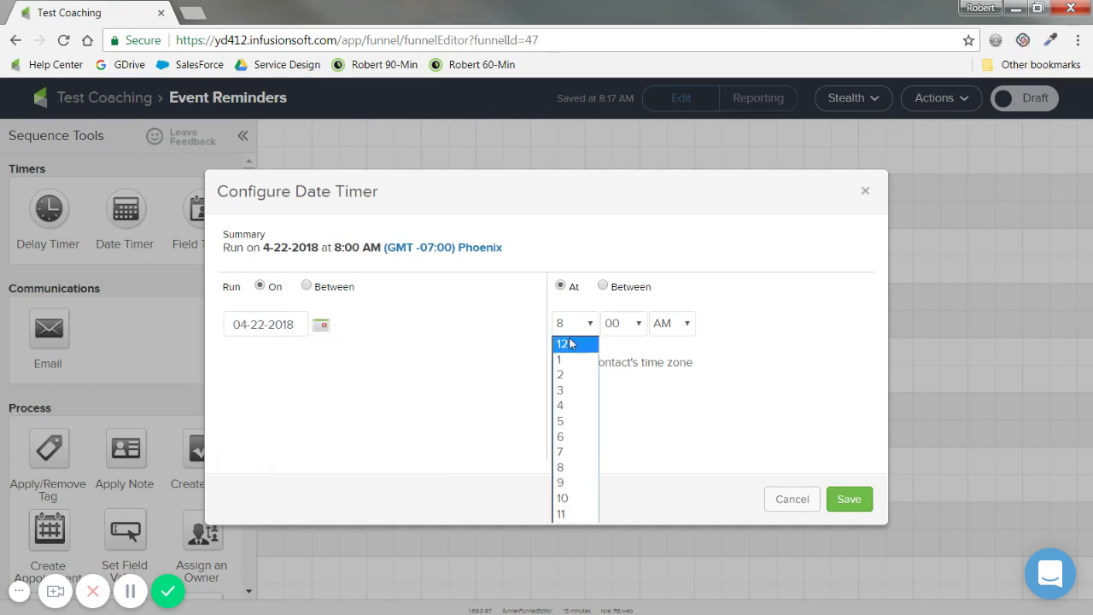
pyautogui.click(580, 375)
pyautogui.click(623, 323)
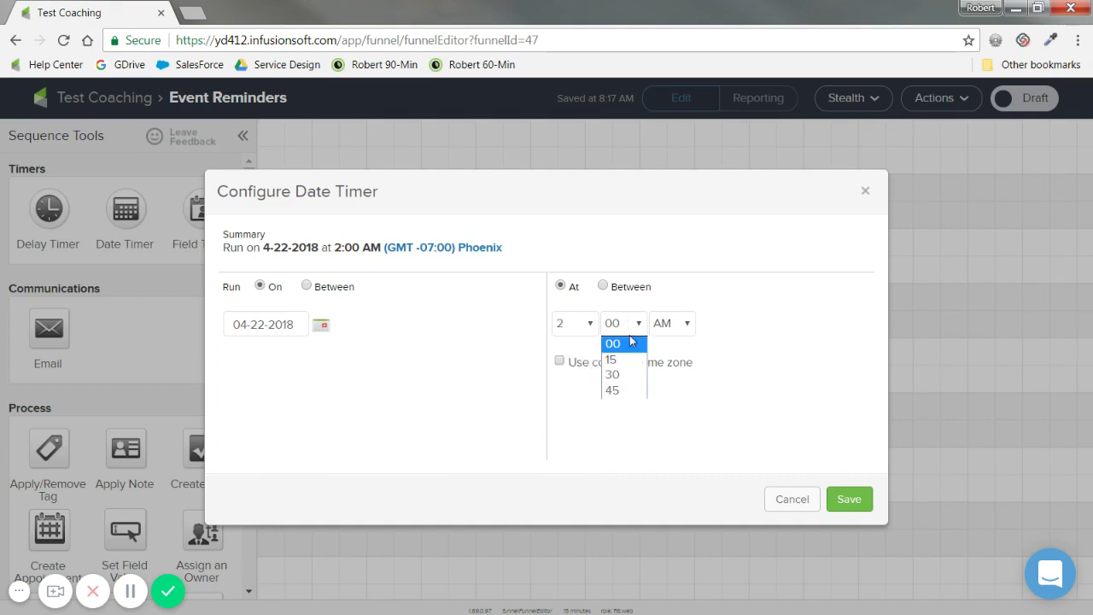
pyautogui.click(629, 392)
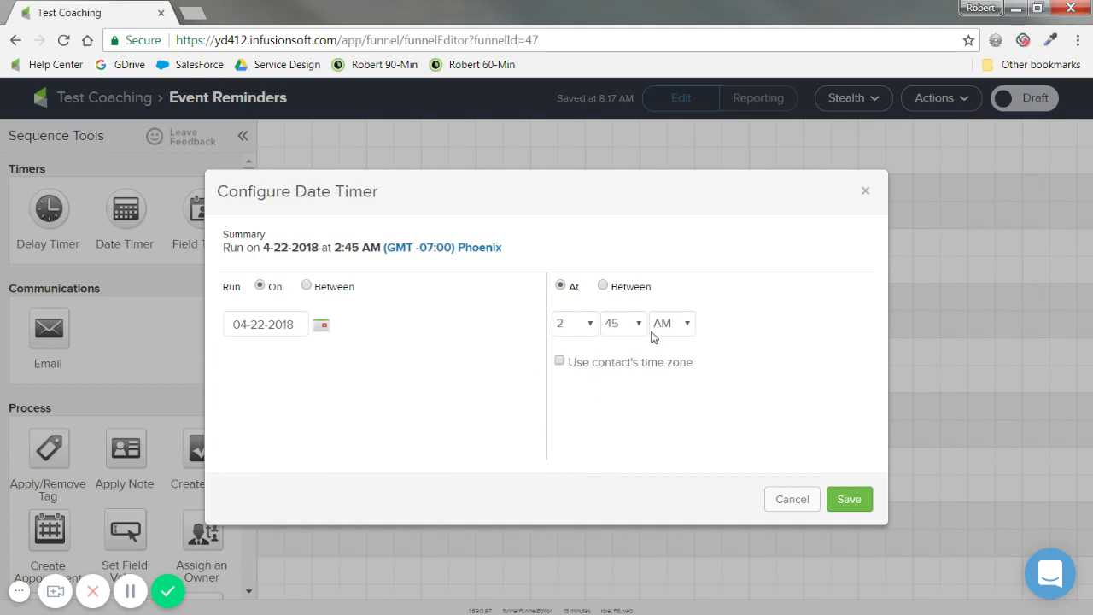
pyautogui.click(559, 364)
pyautogui.click(670, 324)
pyautogui.click(673, 362)
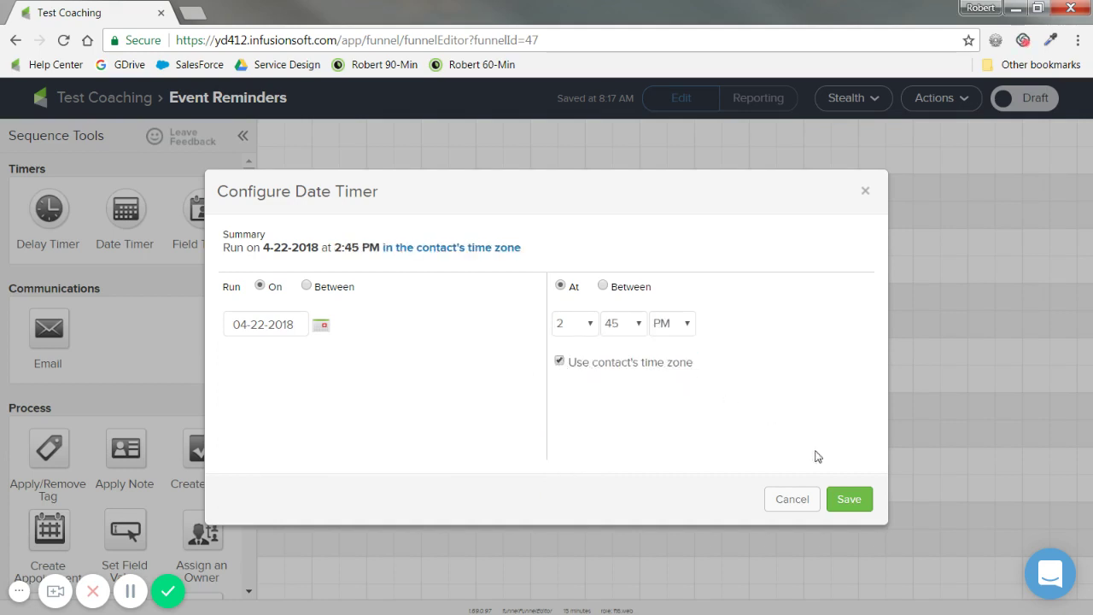
pyautogui.click(849, 500)
# Add an email named 'See You in 3 days' after the second timer
pyautogui.moveTo(49, 327); pyautogui.dragTo(885, 202)
pyautogui.write('See Y')
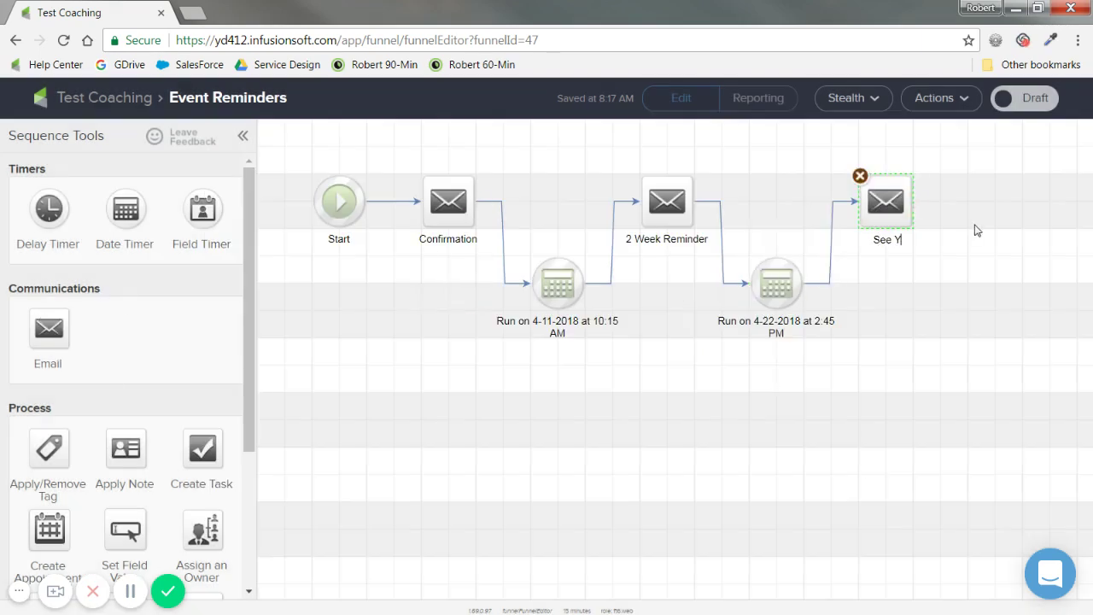
pyautogui.write('ou in 3 days')
pyautogui.press('Return')
pyautogui.moveTo(378, 151); pyautogui.dragTo(530, 289)
pyautogui.moveTo(568, 160); pyautogui.dragTo(664, 282)
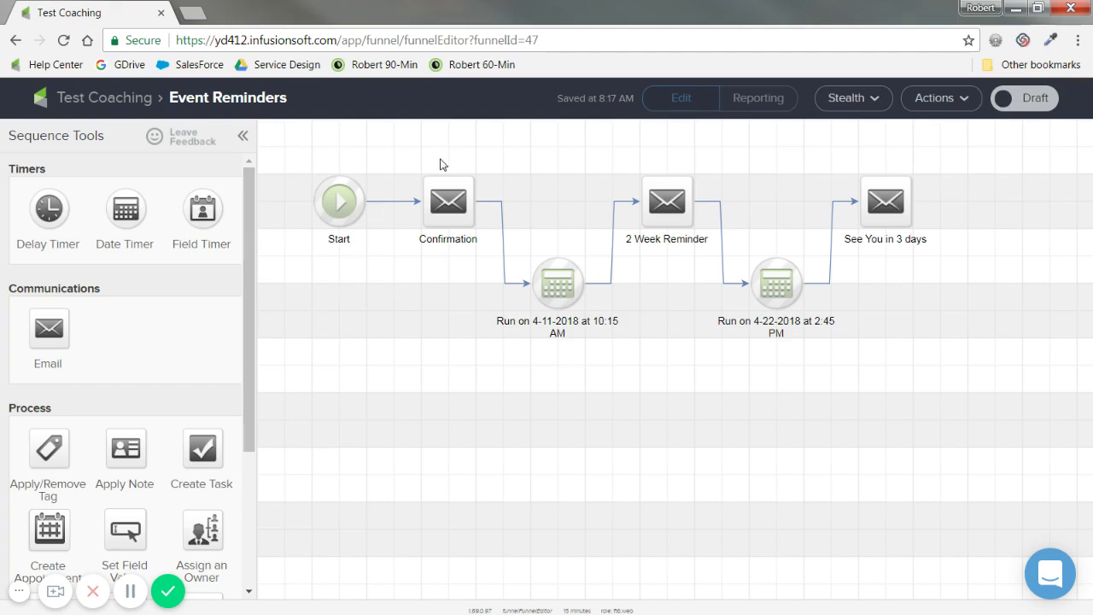
pyautogui.moveTo(401, 152); pyautogui.dragTo(516, 271)
pyautogui.click(1005, 290)
# Switch Event Reminders from Draft to Ready, then reopen it from the Test Coaching campaign
pyautogui.click(1024, 103)
pyautogui.click(107, 101)
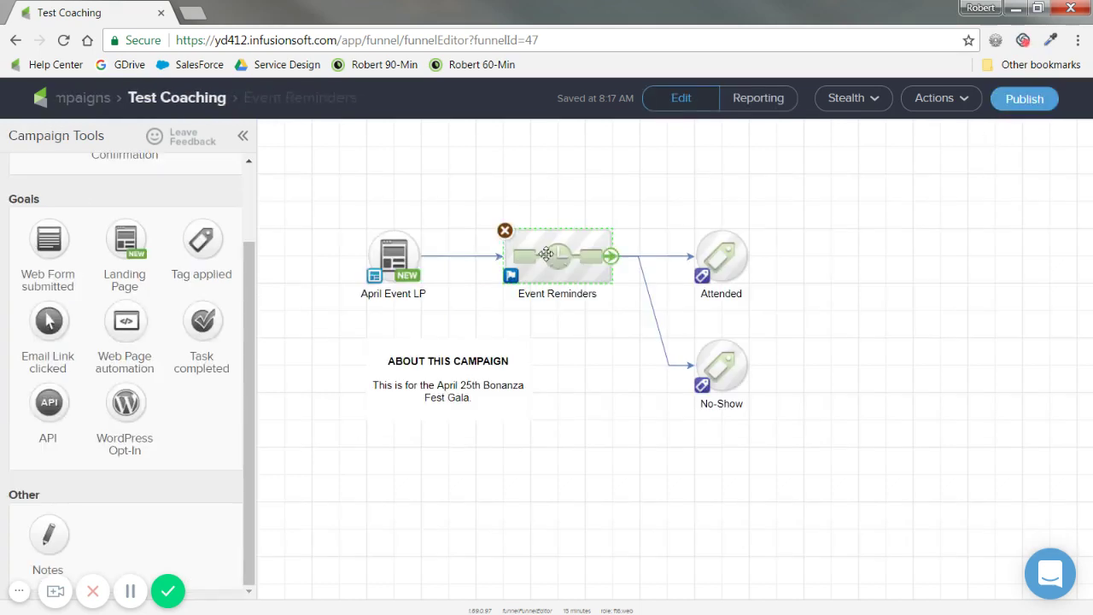
pyautogui.moveTo(490, 210); pyautogui.dragTo(617, 343)
pyautogui.moveTo(679, 240); pyautogui.dragTo(782, 441)
pyautogui.click(555, 344)
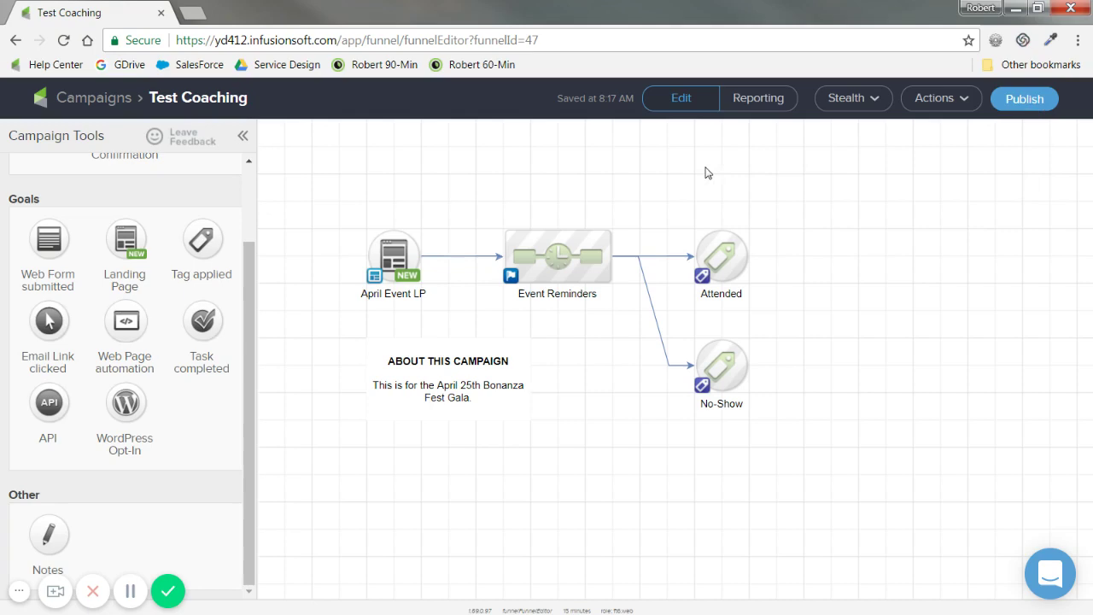
pyautogui.doubleClick(575, 248)
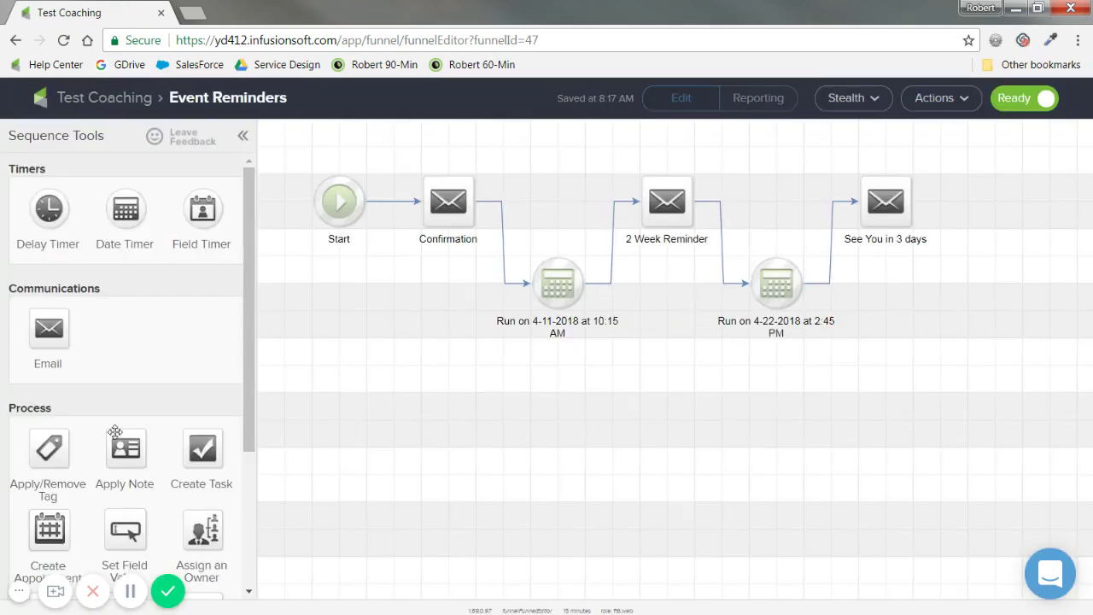
# Shift the steps after Start to the right and drop an Apply/Remove Tag step before Confirmation
pyautogui.scroll(-1, 114, 431)
pyautogui.moveTo(414, 151); pyautogui.dragTo(854, 401)
pyautogui.moveTo(448, 200); pyautogui.dragTo(557, 205)
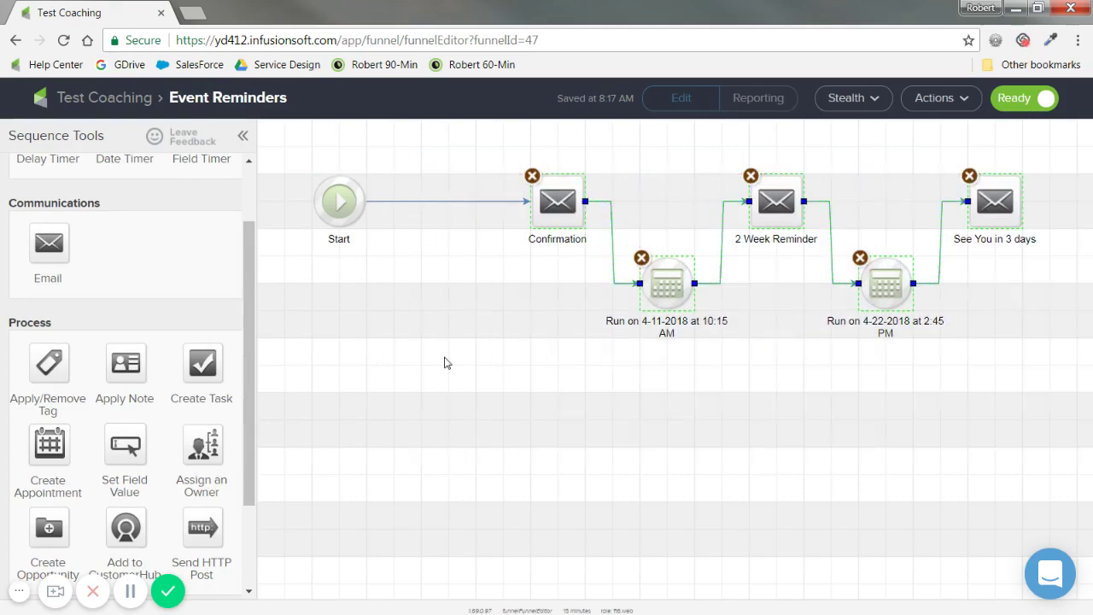
pyautogui.click(444, 363)
pyautogui.moveTo(43, 363); pyautogui.dragTo(433, 209)
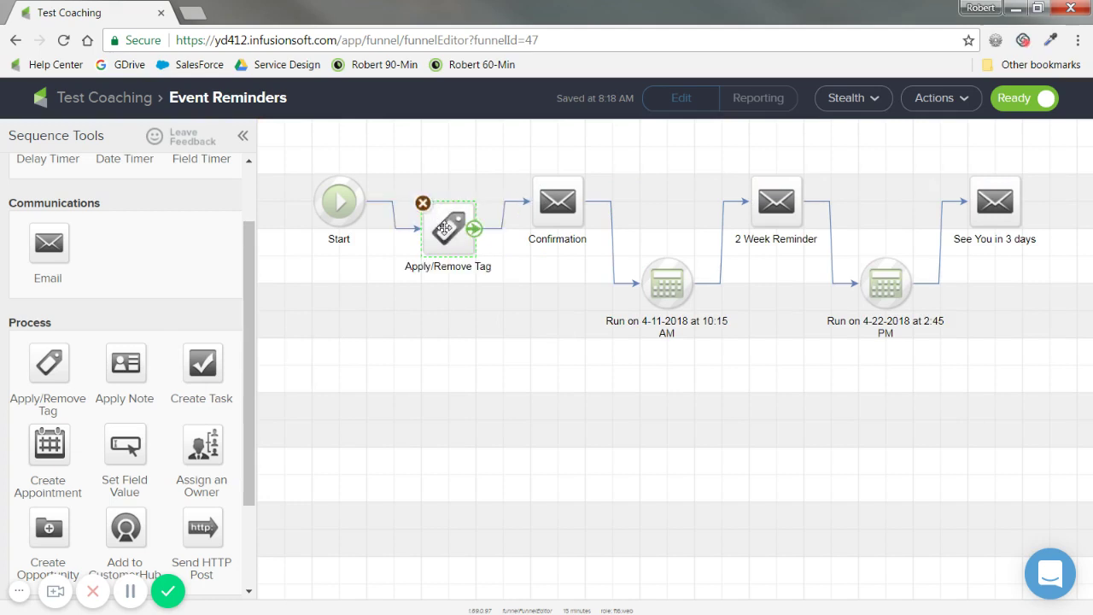
pyautogui.click(447, 270)
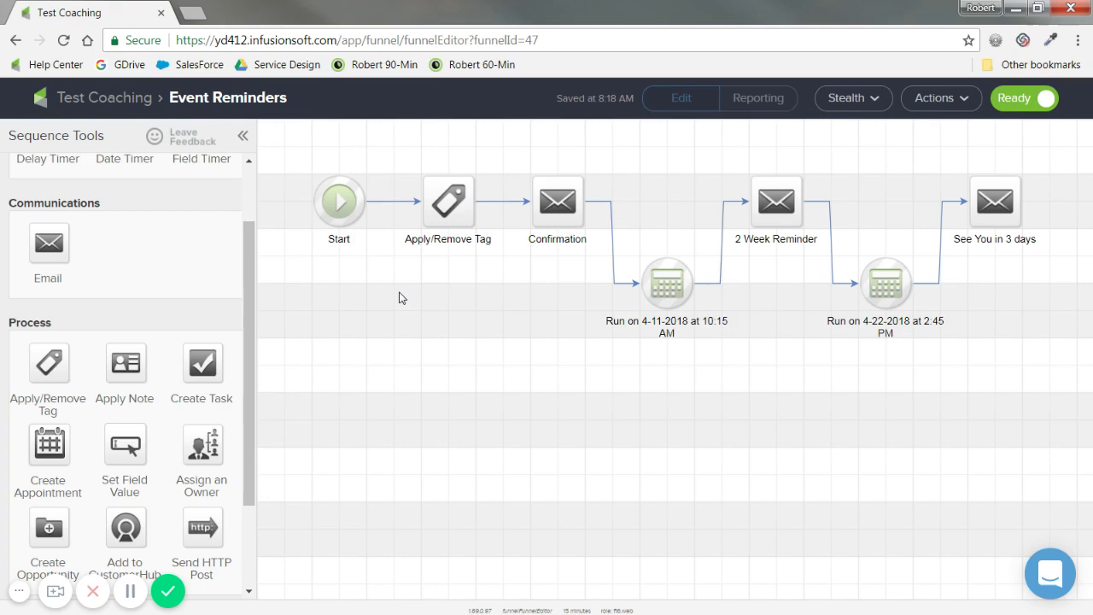
pyautogui.moveTo(395, 151); pyautogui.dragTo(493, 290)
pyautogui.moveTo(396, 152); pyautogui.dragTo(497, 285)
# Scroll through the Sequence Tools panel, then go back to the Test Coaching campaign canvas
pyautogui.scroll(-1, 186, 481)
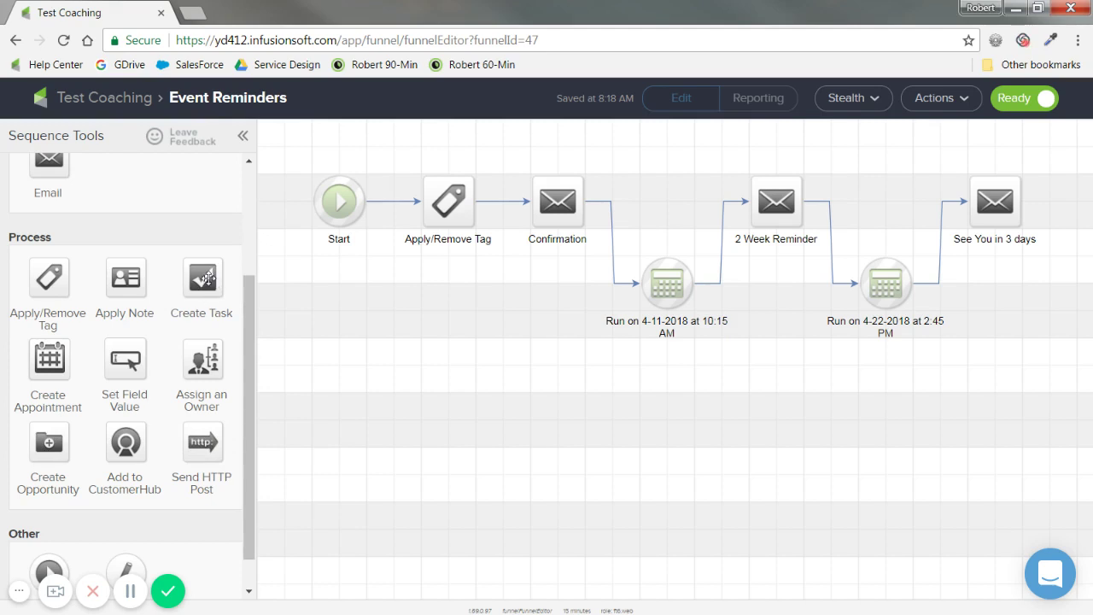
pyautogui.scroll(1, 234, 362)
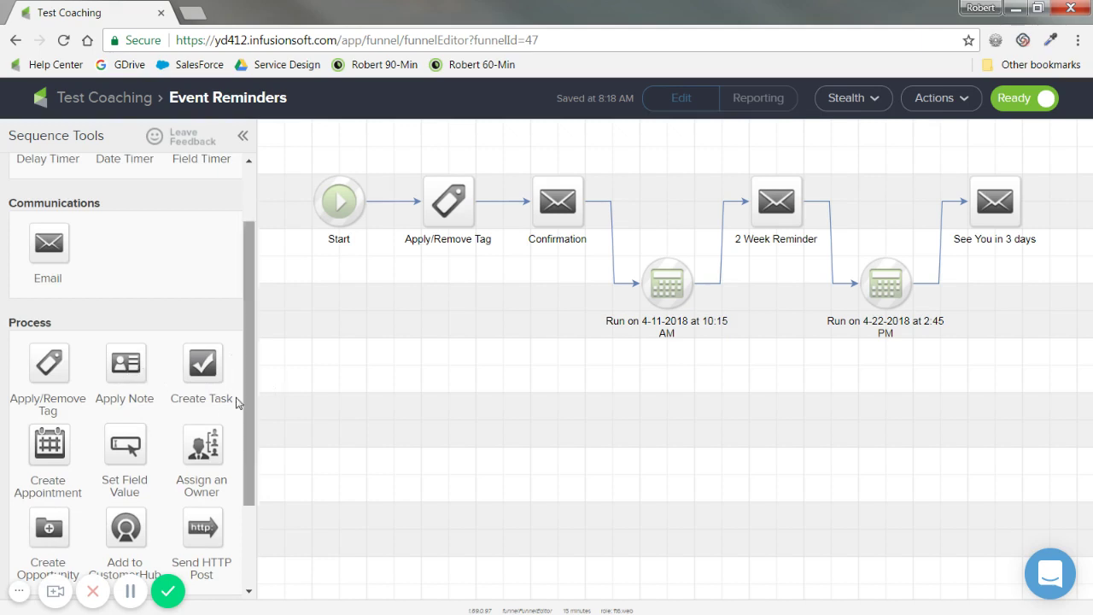
pyautogui.scroll(1, 221, 426)
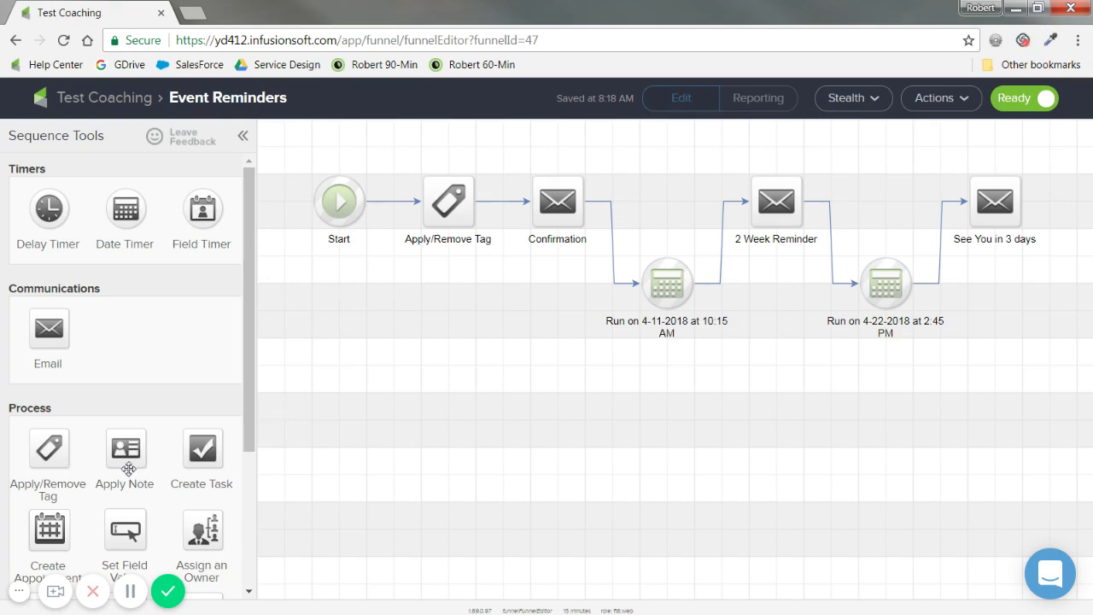
pyautogui.scroll(-3, 237, 409)
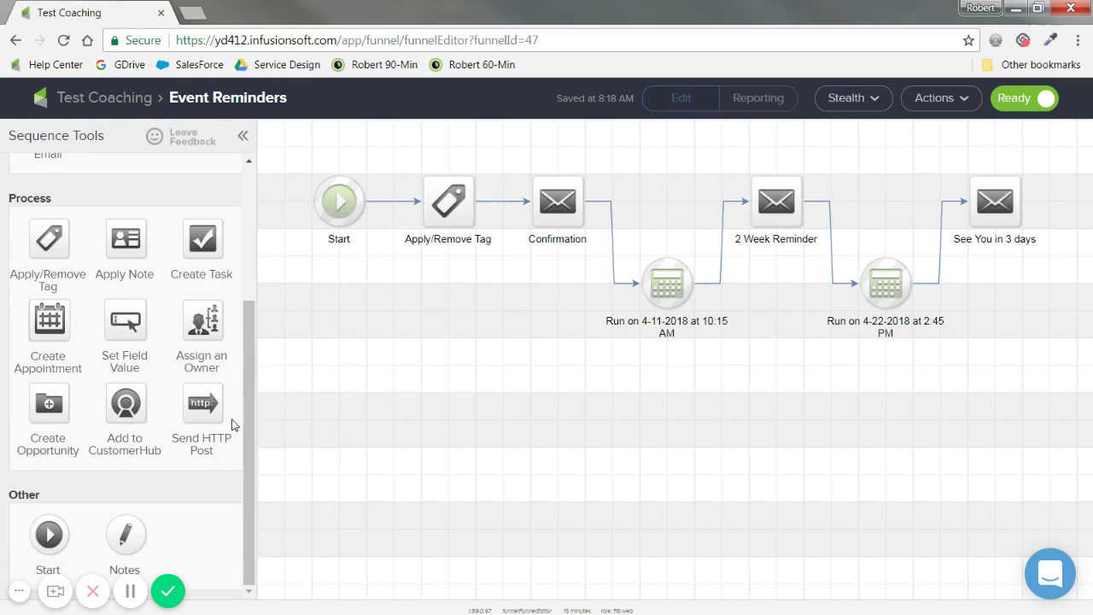
pyautogui.click(132, 100)
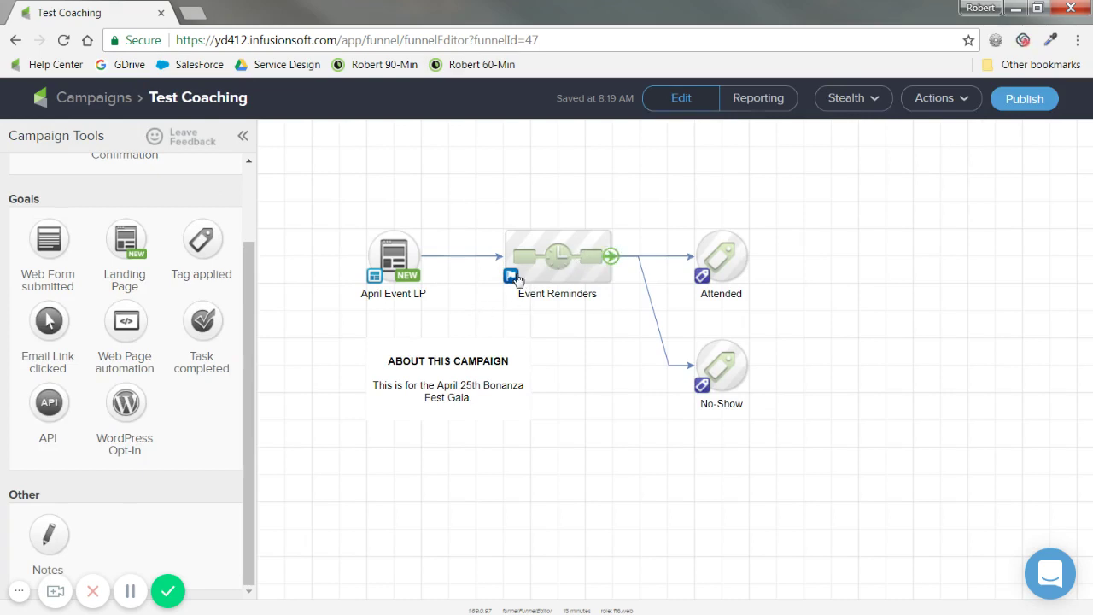
# Open the April Event LP node to reach the landing page's Choose a template gallery
pyautogui.doubleClick(391, 247)
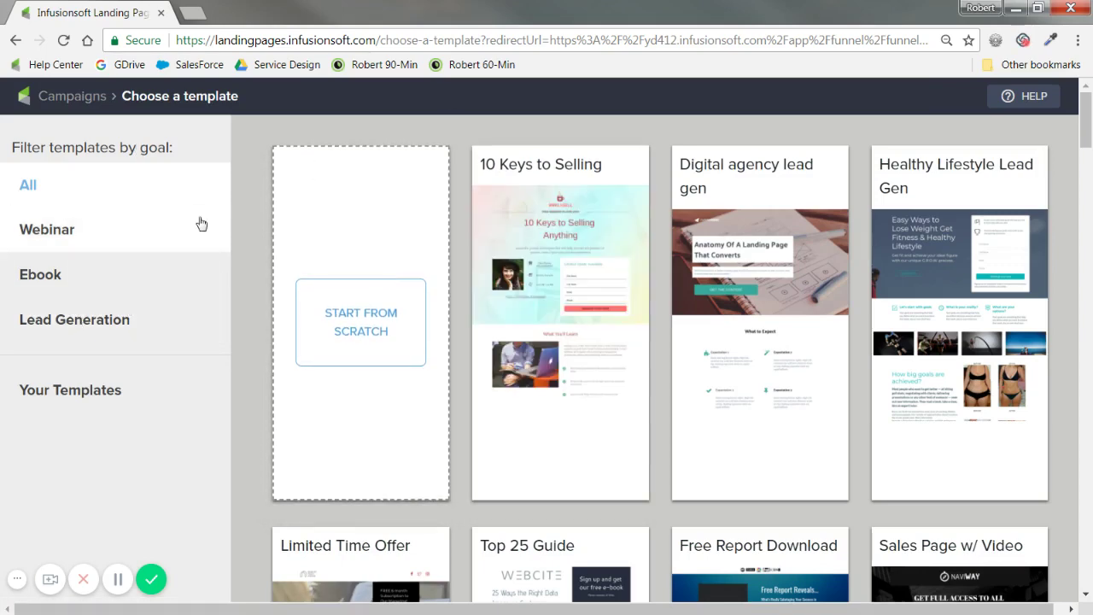
# Find the Speaker Event template by searching 'event', preview it and use it
pyautogui.scroll(-2, 608, 229)
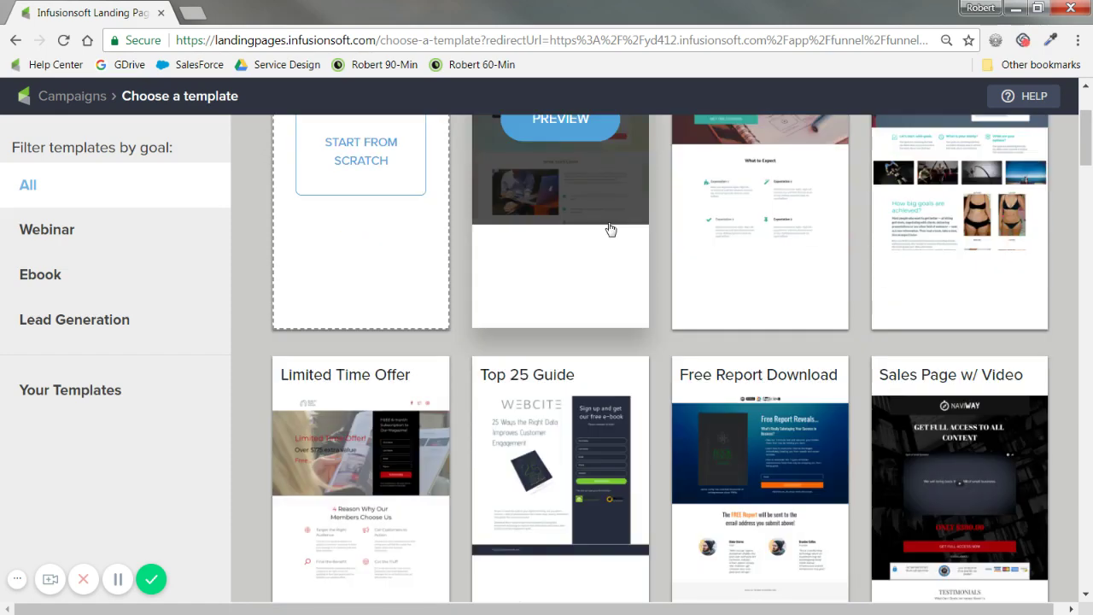
pyautogui.scroll(-1, 611, 229)
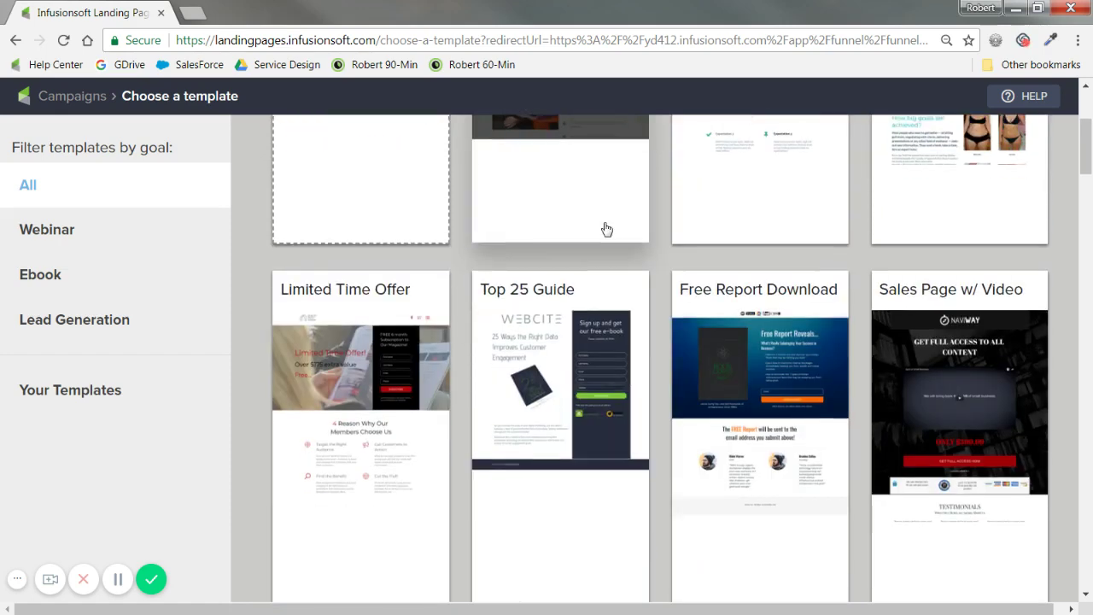
pyautogui.hotkey('ctrl', 'f')
pyautogui.write('even')
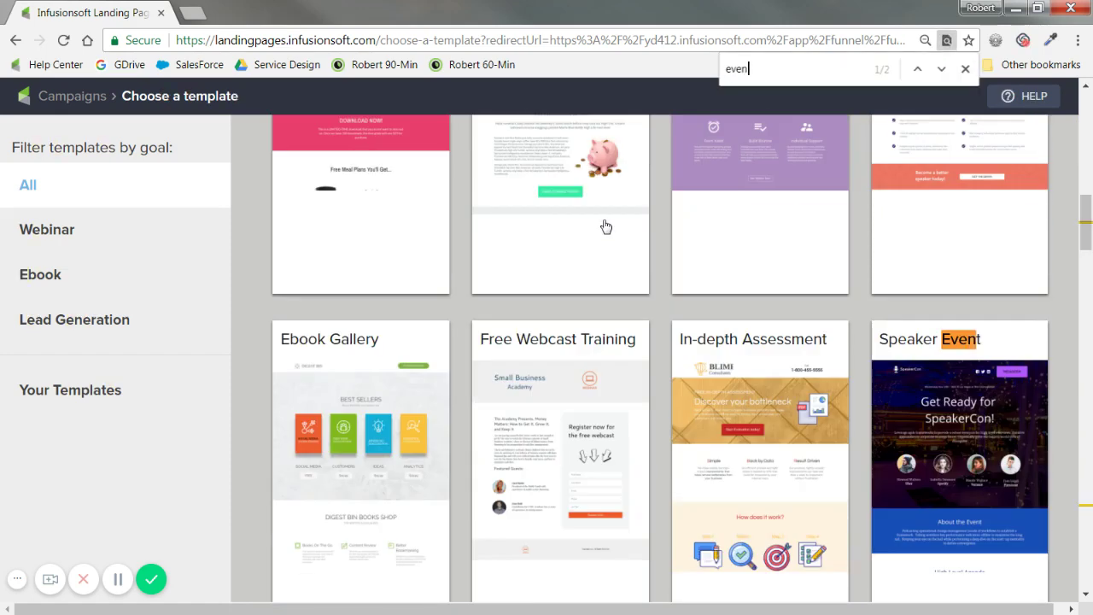
pyautogui.write('t')
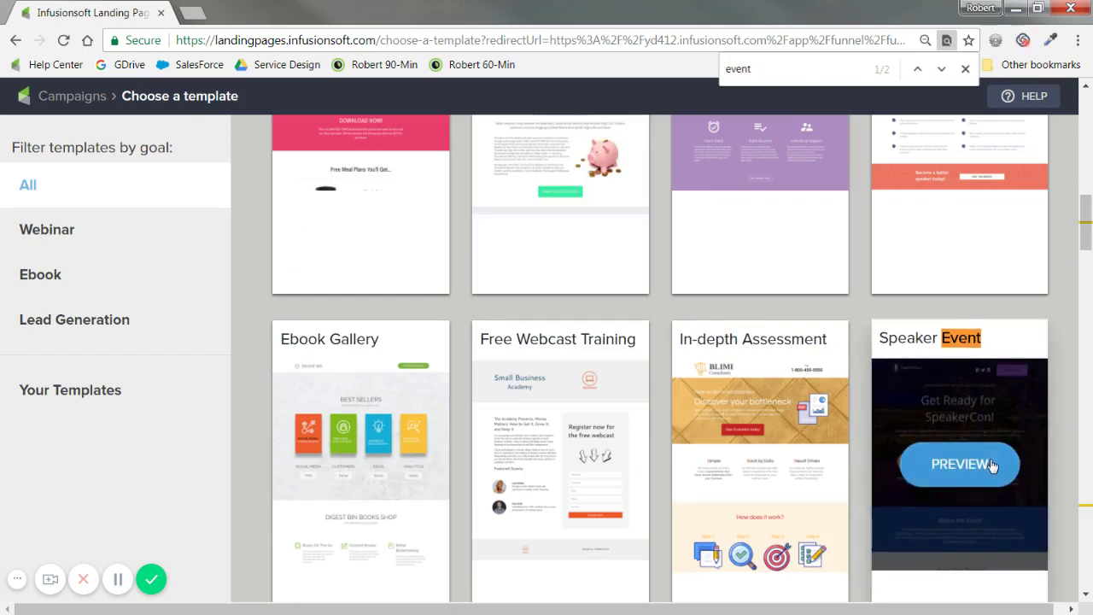
pyautogui.click(919, 69)
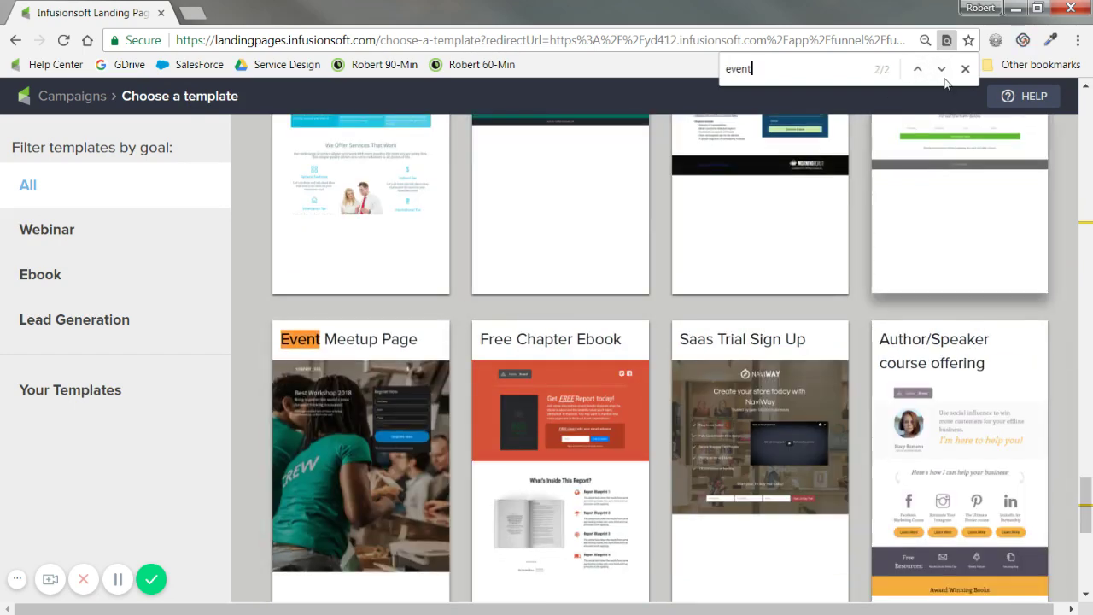
pyautogui.click(942, 70)
pyautogui.moveTo(986, 361)
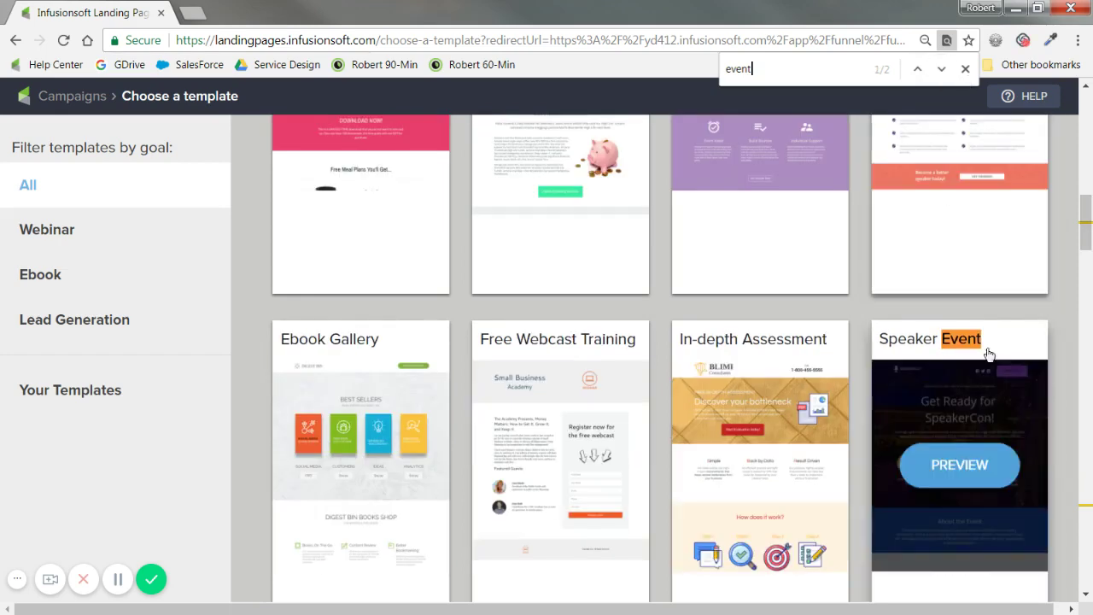
pyautogui.click(974, 474)
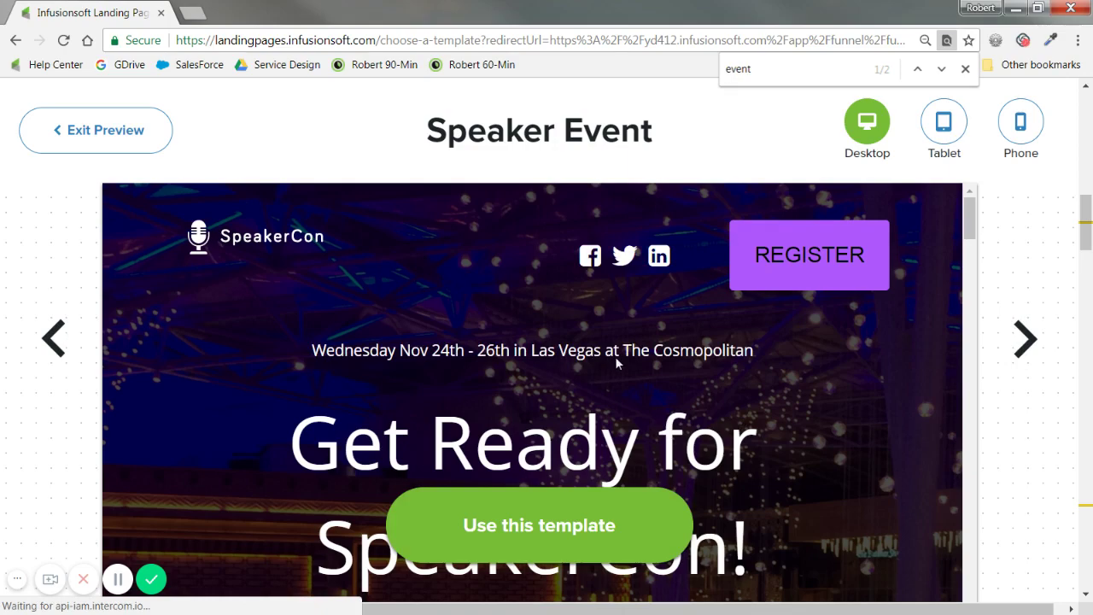
pyautogui.scroll(-1, 615, 356)
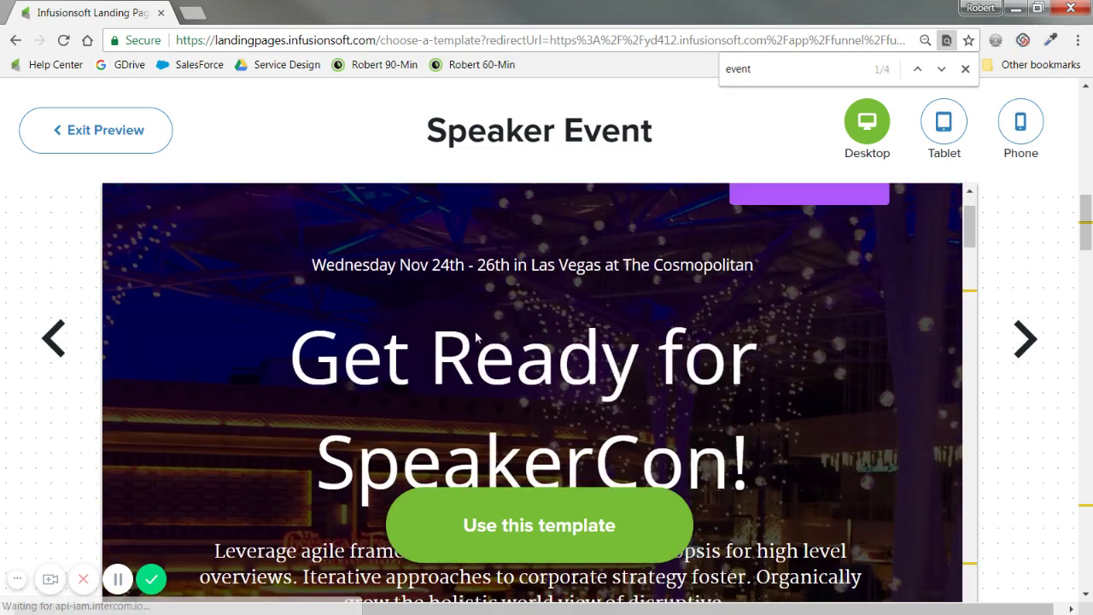
pyautogui.click(527, 537)
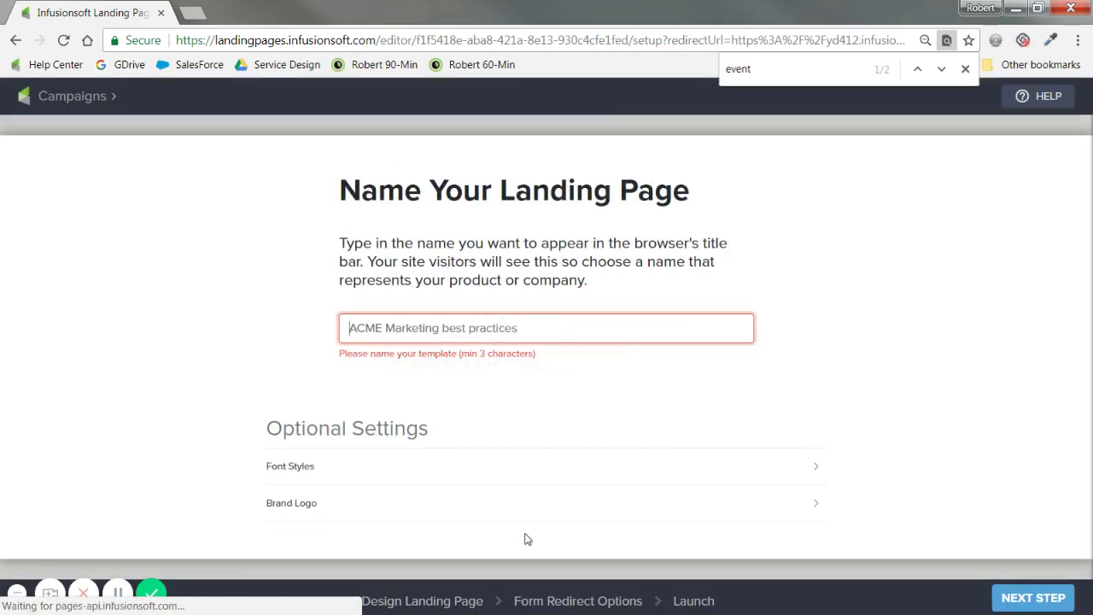
# Name the landing page 'Event Marketing' and continue to the page builder
pyautogui.write('Event Marketing')
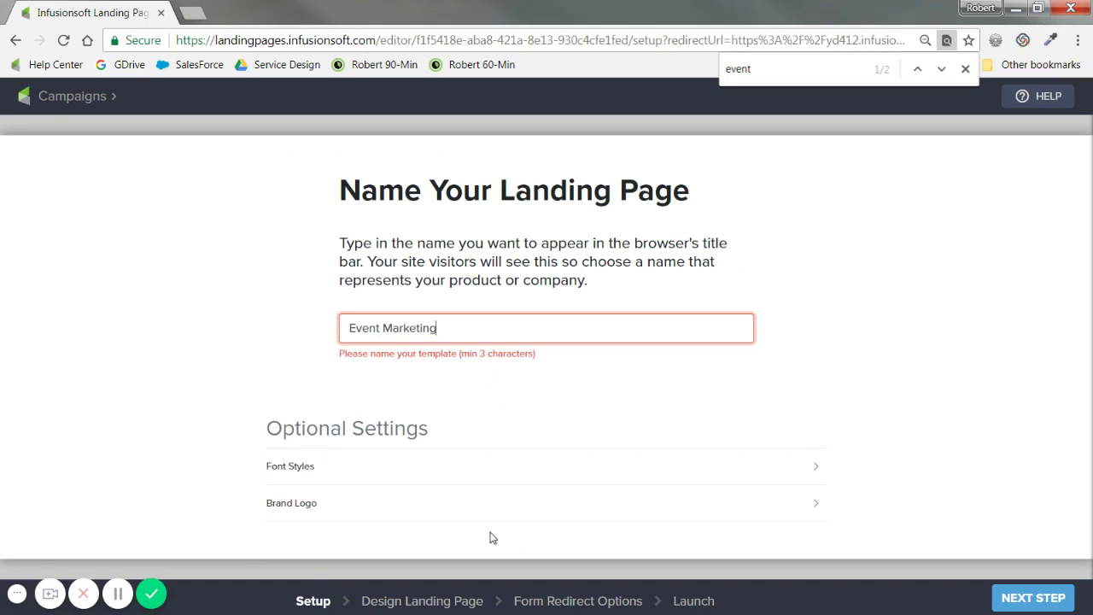
pyautogui.click(825, 291)
pyautogui.click(446, 336)
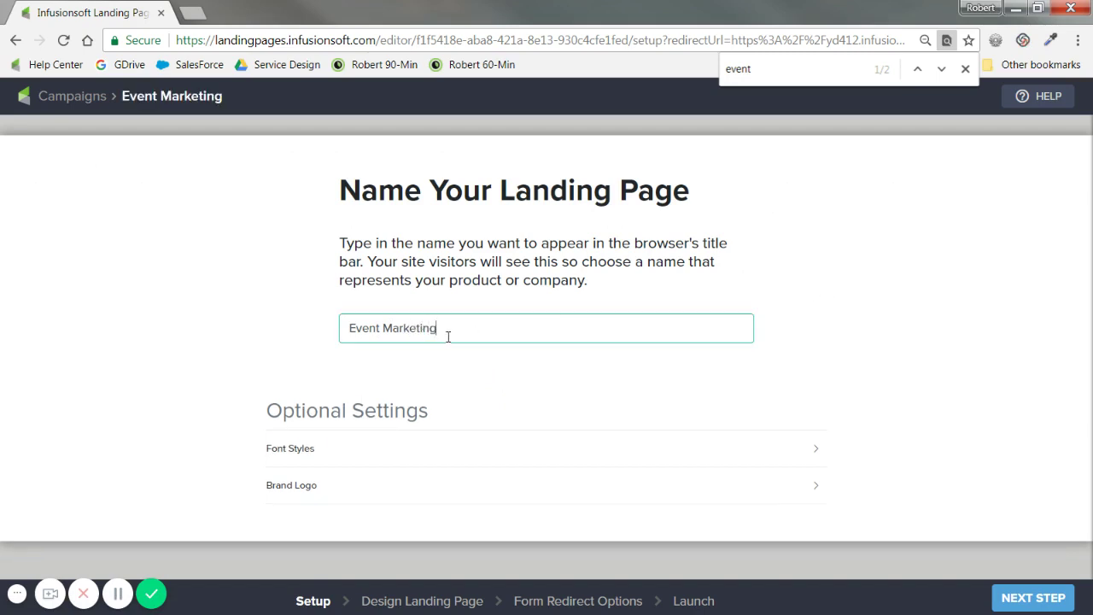
pyautogui.hotkey('ctrl', 'a')
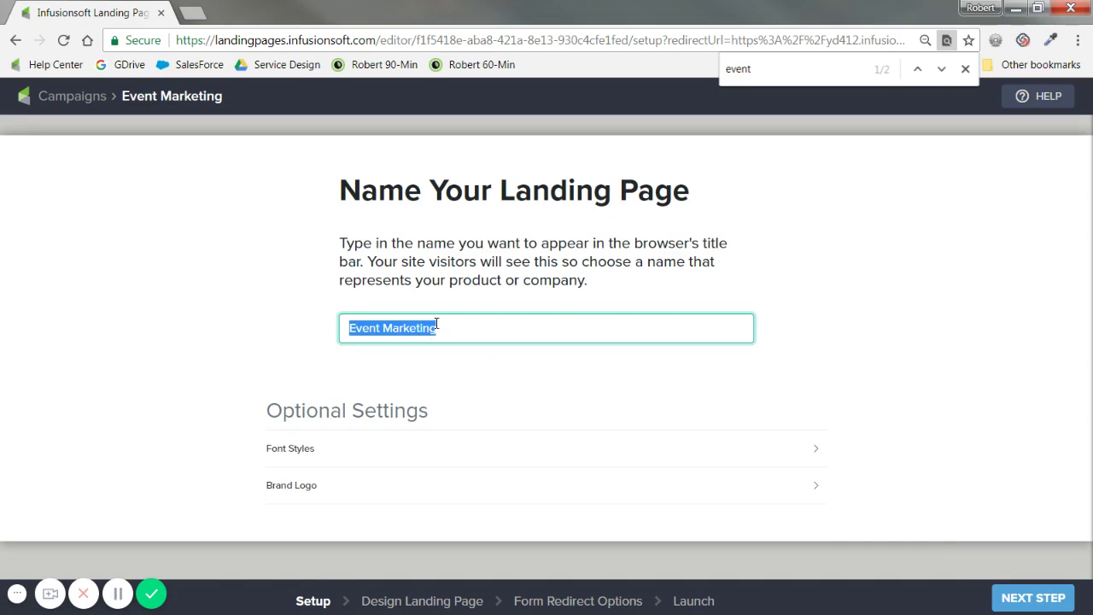
pyautogui.click(1033, 597)
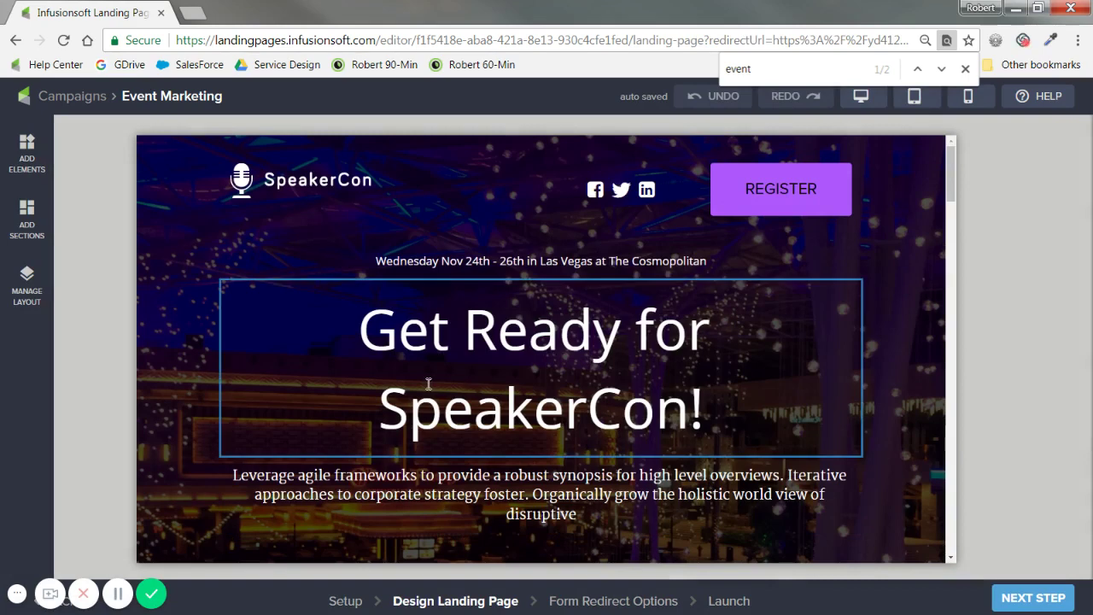
# Replace the SpeakerCon logo via the stock image gallery, which empties the logo spot
pyautogui.click(315, 187)
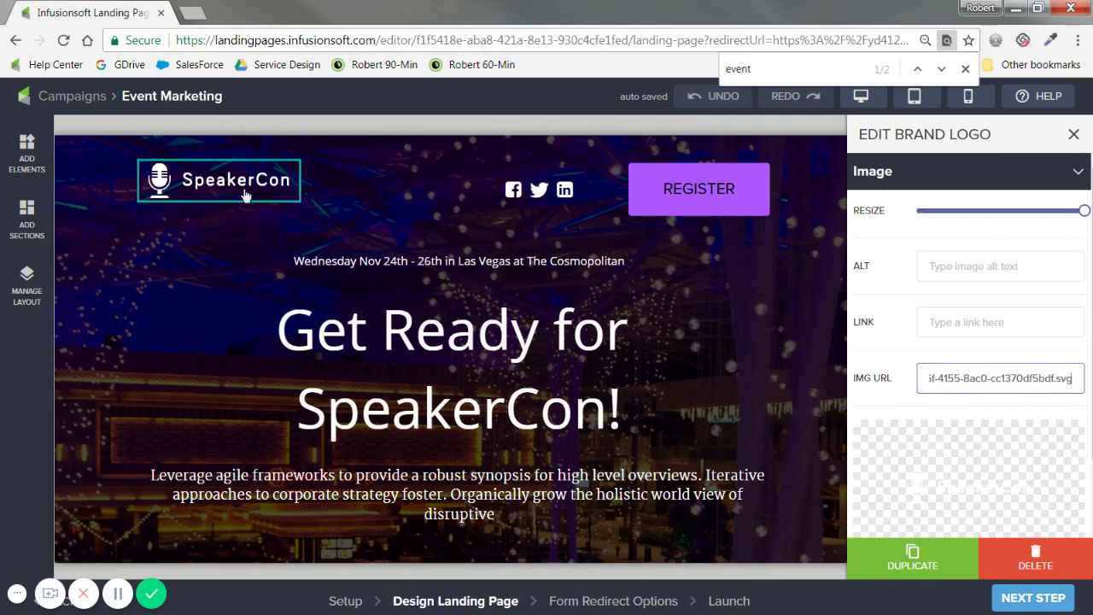
pyautogui.scroll(-3, 905, 354)
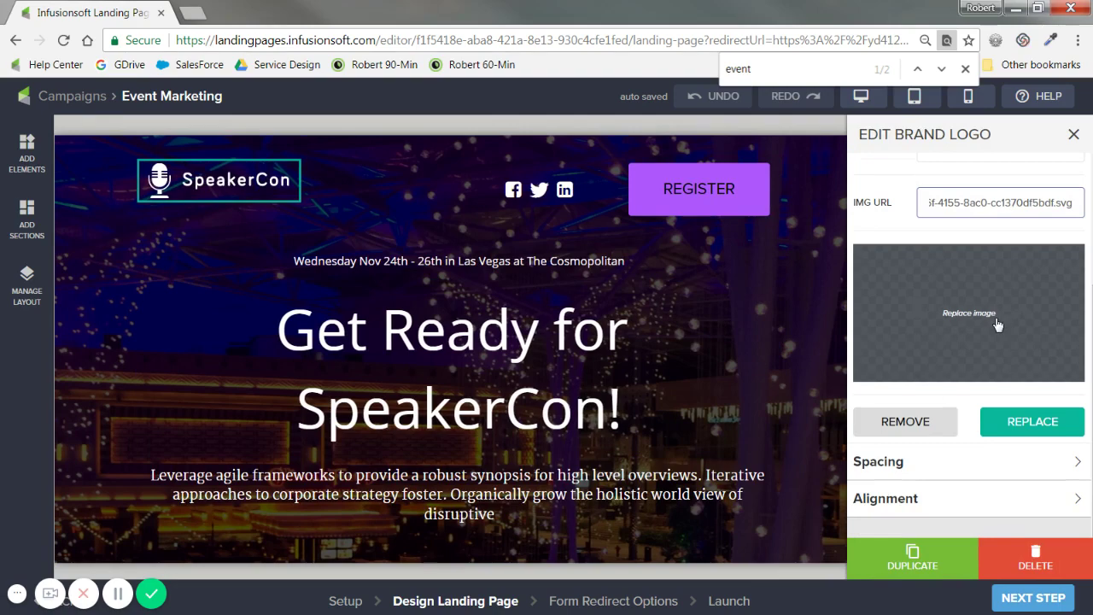
pyautogui.click(996, 324)
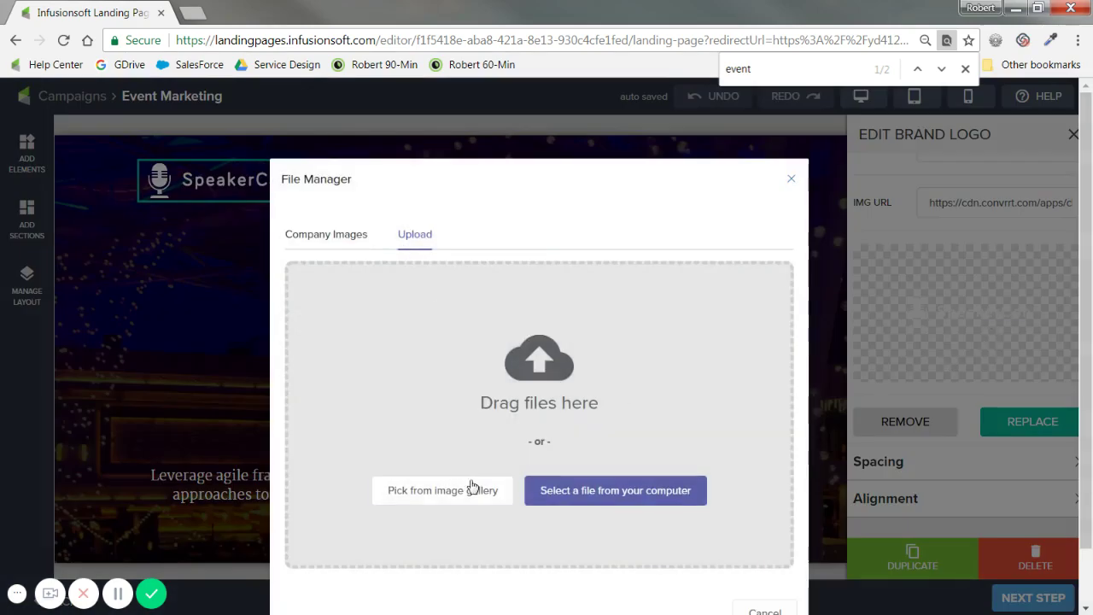
pyautogui.click(472, 485)
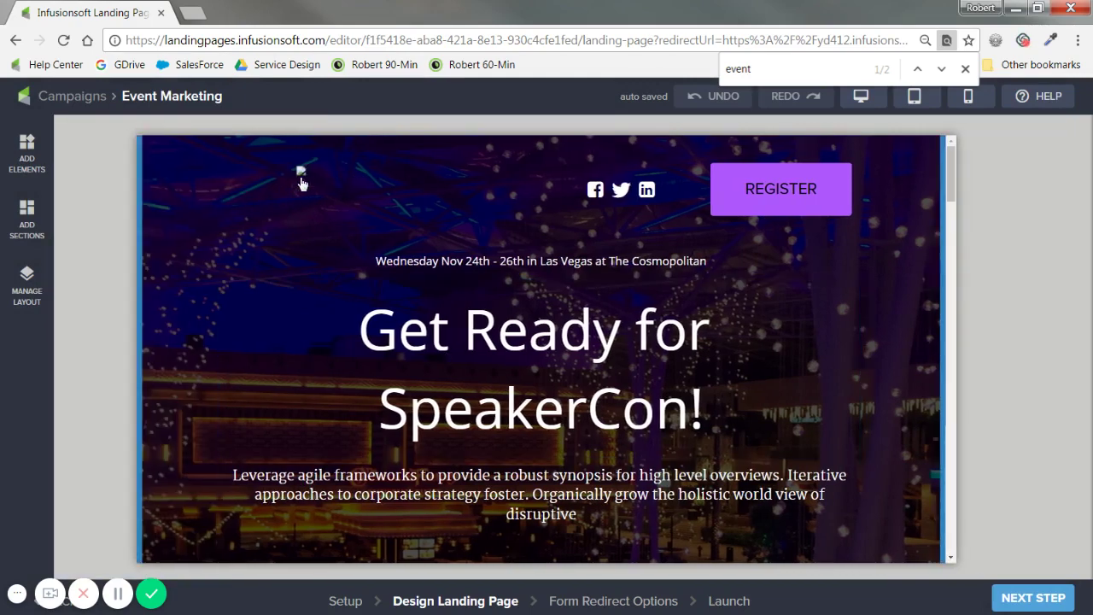
# Search the stock images for a logo, then close the gallery without choosing one
pyautogui.click(300, 170)
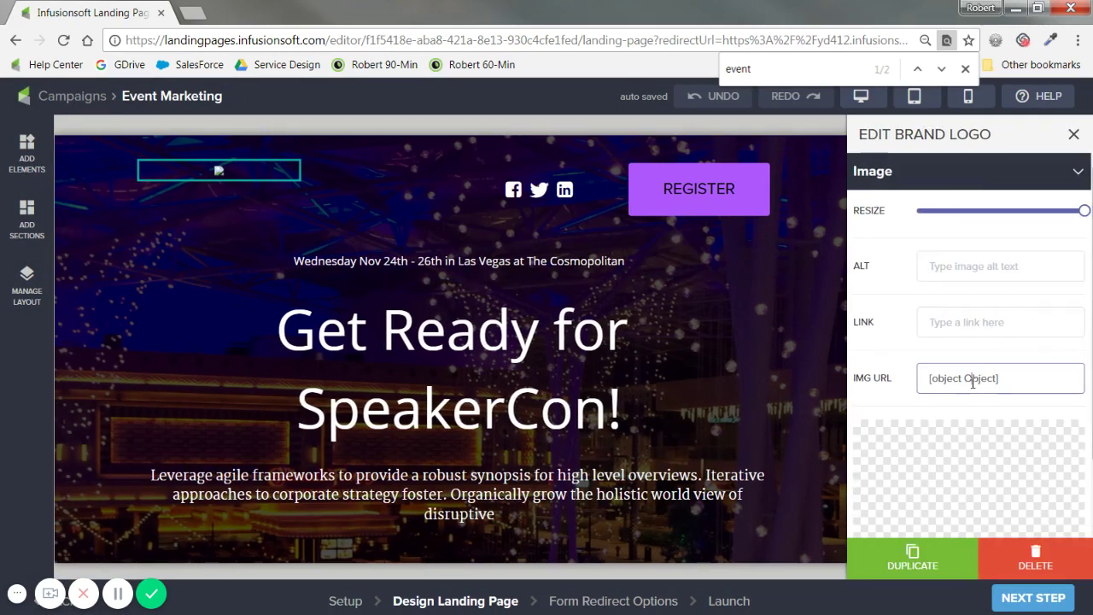
pyautogui.click(970, 488)
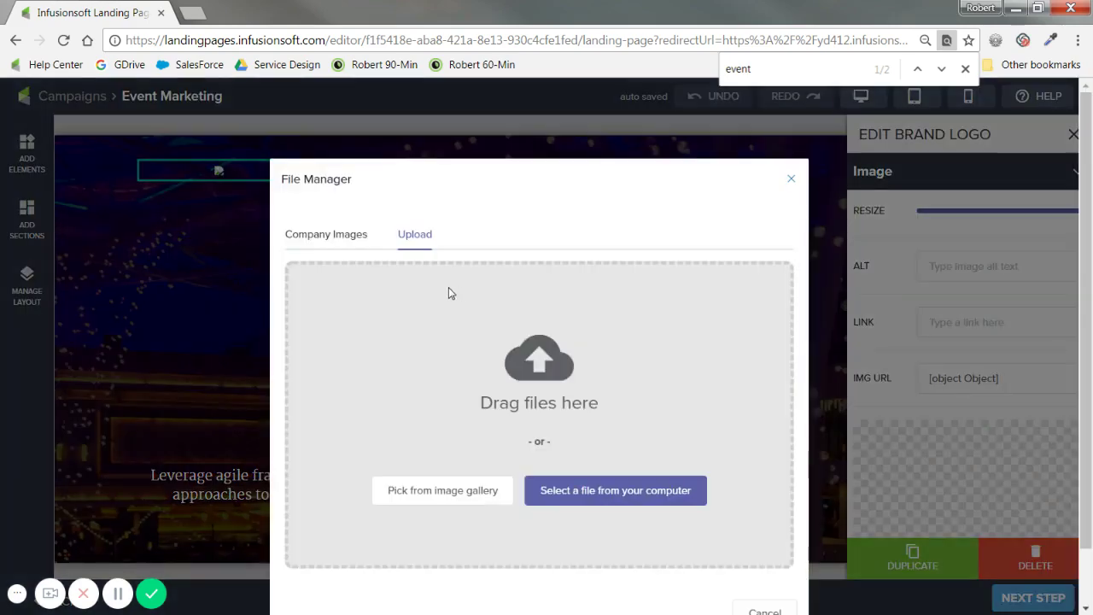
pyautogui.click(443, 490)
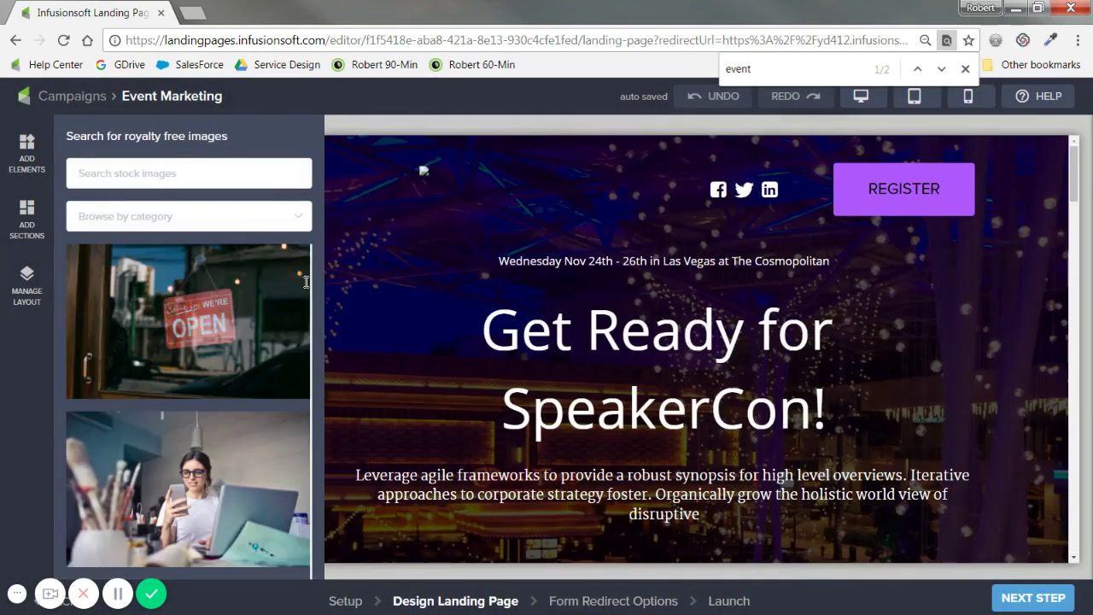
pyautogui.scroll(-10, 245, 433)
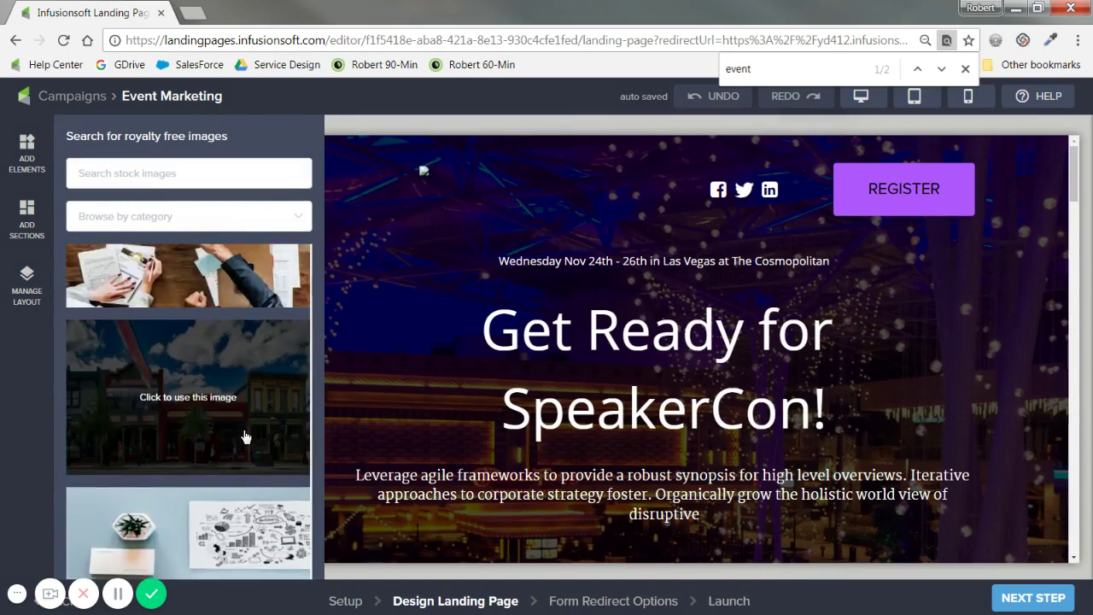
pyautogui.click(185, 160)
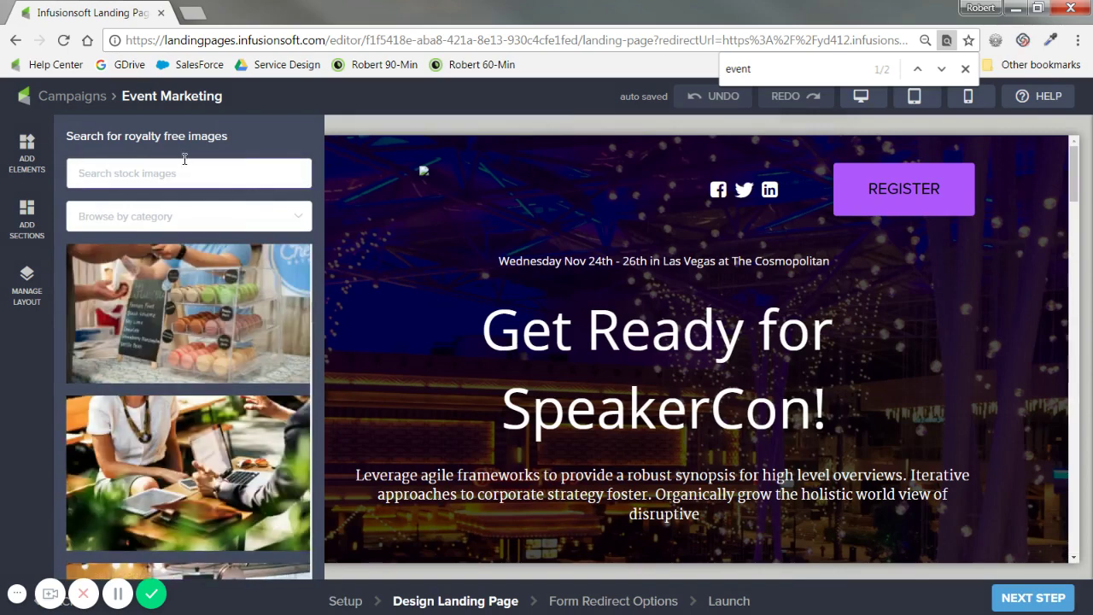
pyautogui.write('lko')
pyautogui.press('Return')
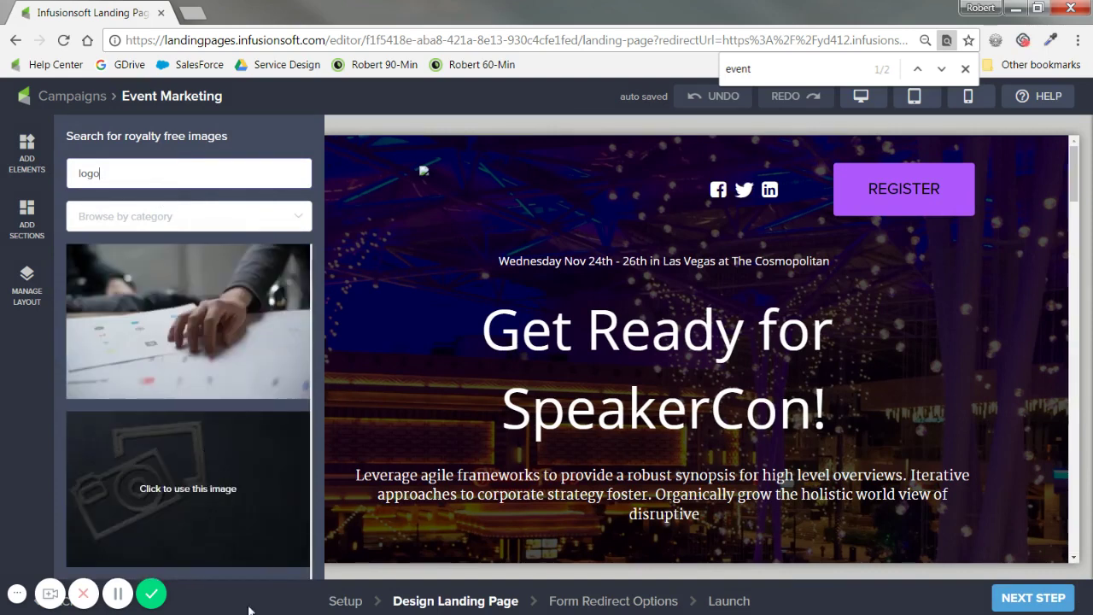
pyautogui.scroll(-1, 227, 487)
pyautogui.click(488, 399)
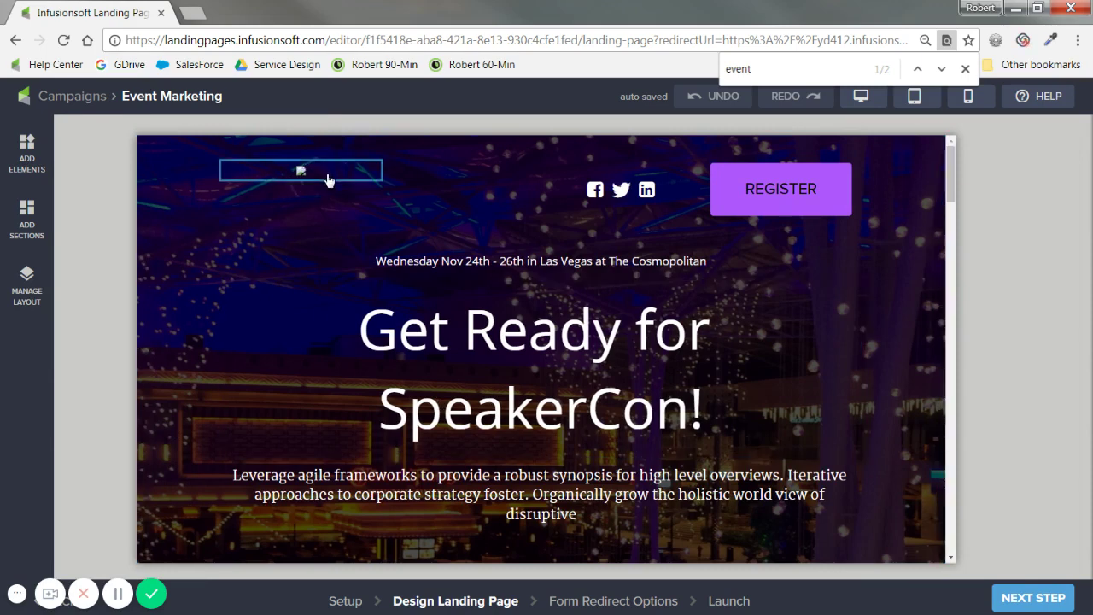
# Change the REGISTER button's colour from purple to white, #ffffff
pyautogui.click(595, 191)
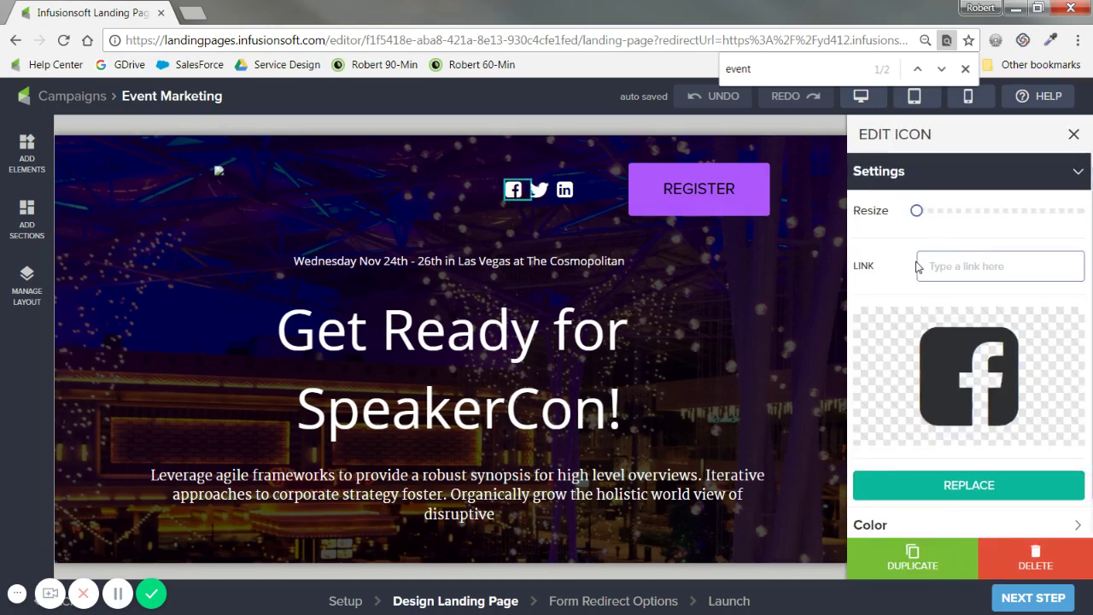
pyautogui.click(686, 203)
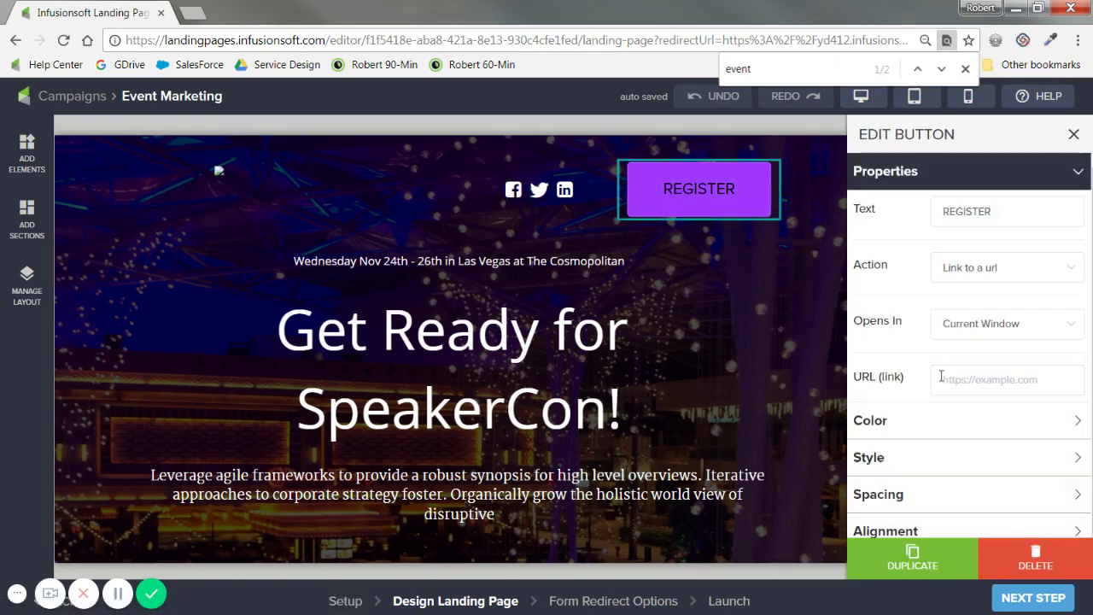
pyautogui.click(947, 379)
pyautogui.scroll(-1, 917, 432)
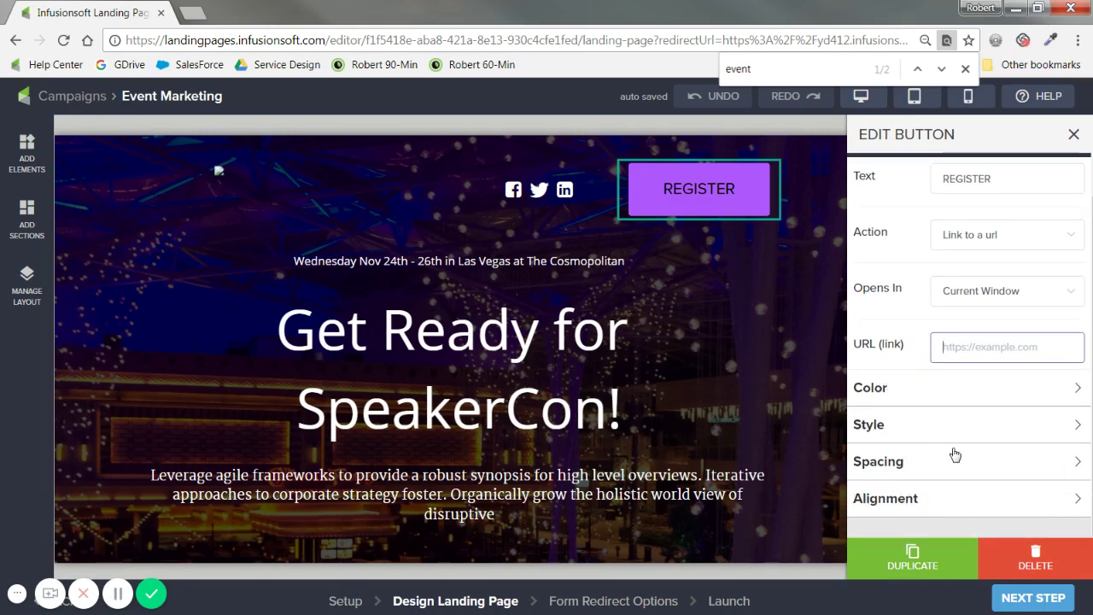
pyautogui.click(927, 401)
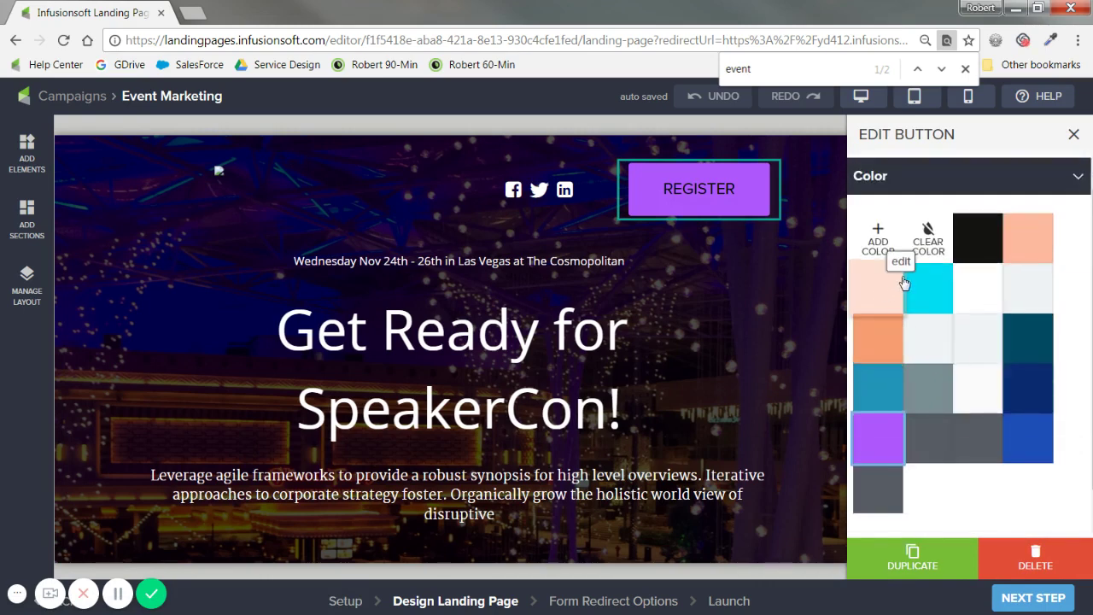
pyautogui.click(870, 245)
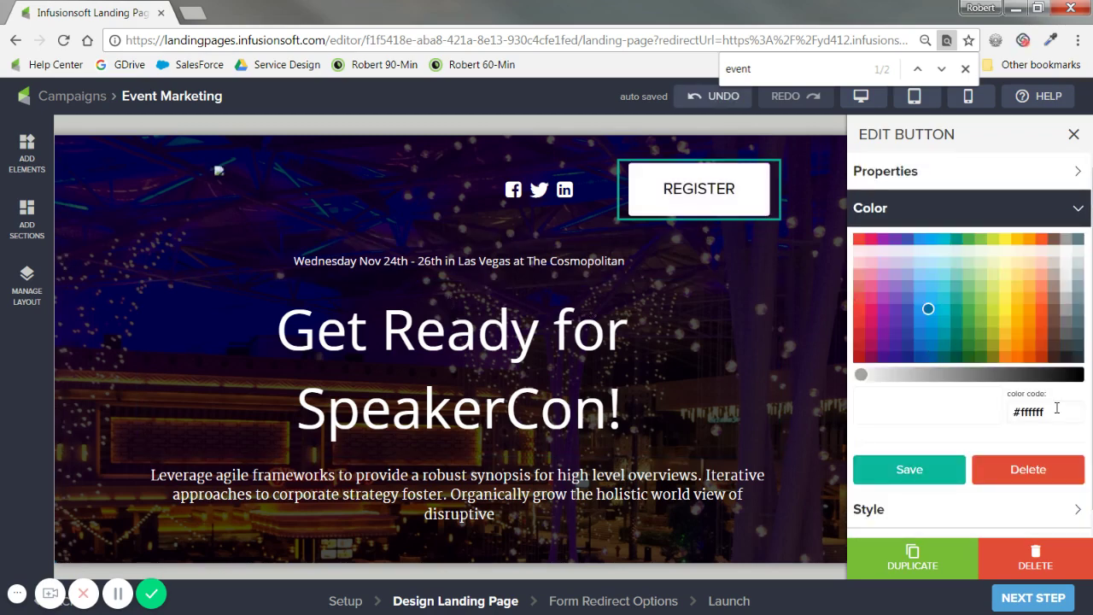
pyautogui.moveTo(1056, 408); pyautogui.dragTo(988, 417)
pyautogui.click(1073, 134)
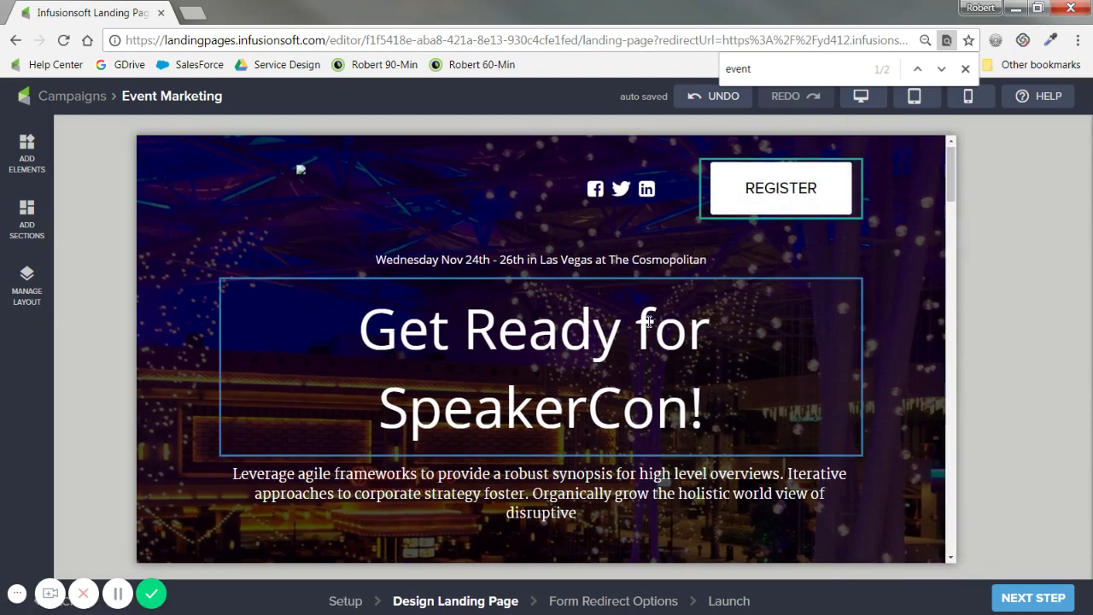
pyautogui.scroll(-1, 399, 274)
pyautogui.moveTo(379, 343); pyautogui.dragTo(680, 365)
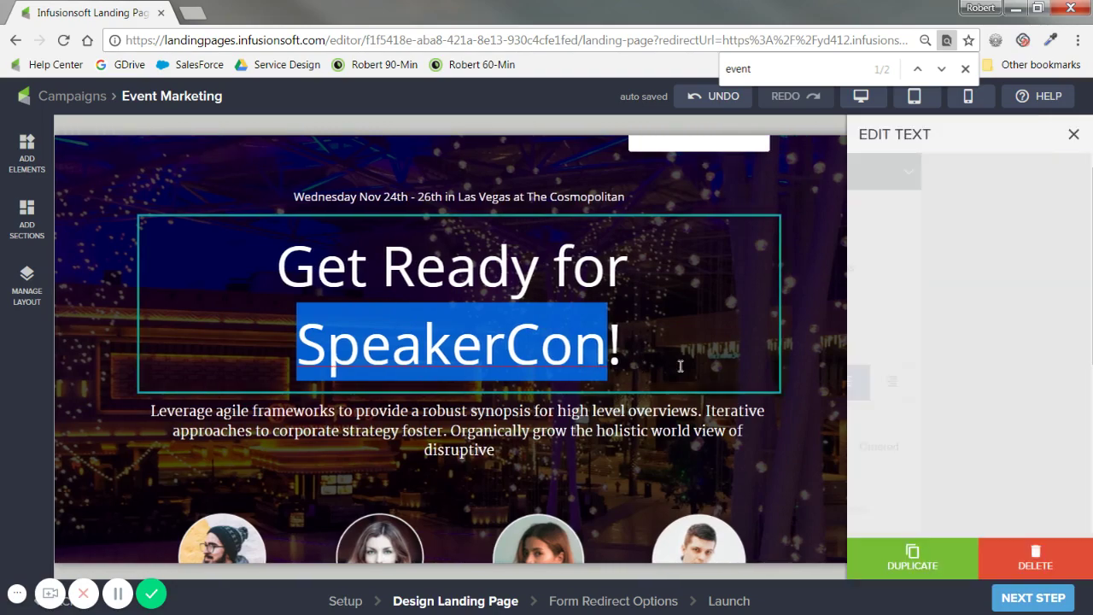
pyautogui.write('April Bpn')
pyautogui.press('BackSpace')
pyautogui.press('BackSpace')
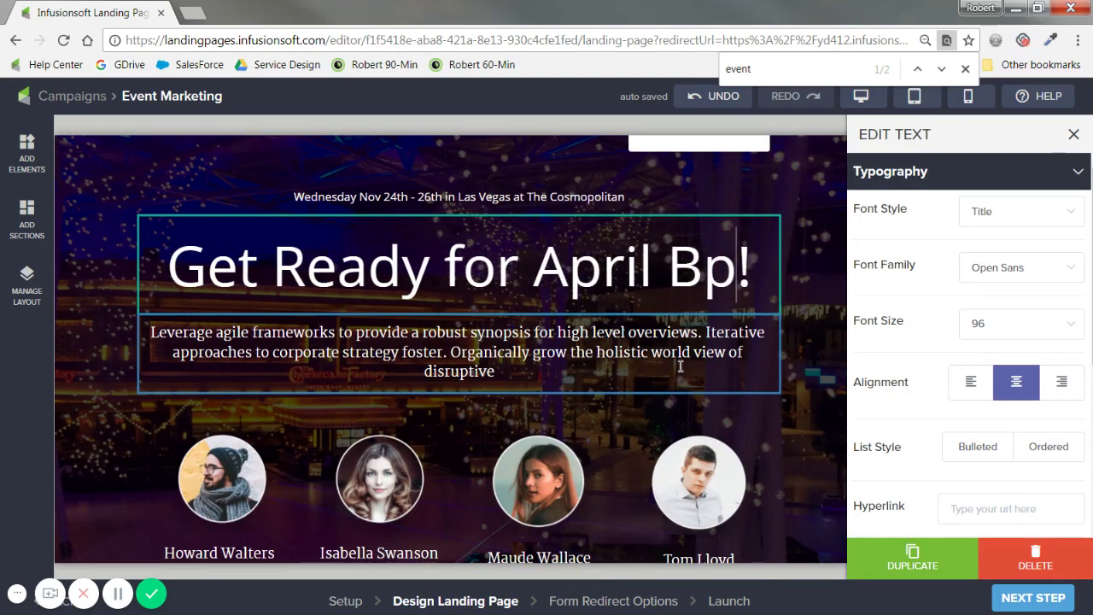
pyautogui.write('onan')
pyautogui.write('za Fest G')
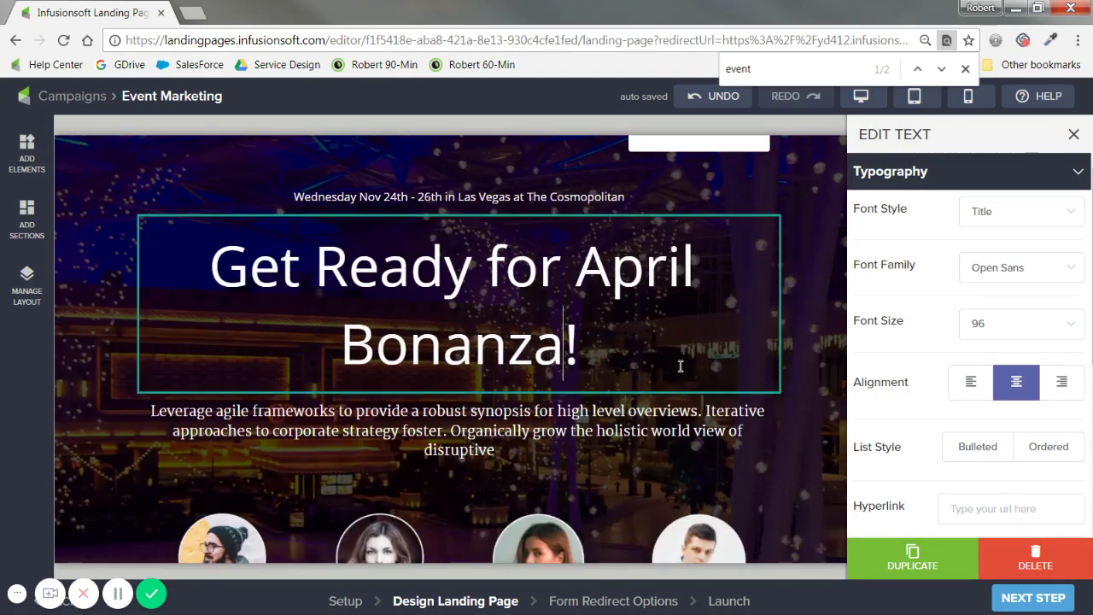
pyautogui.write('ala')
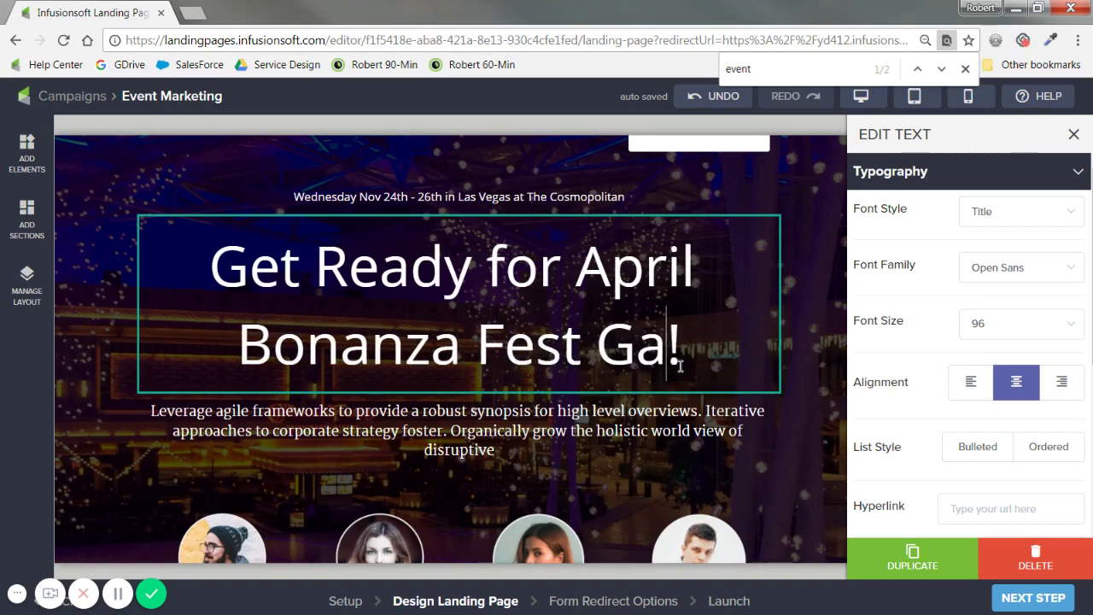
pyautogui.scroll(-2, 558, 457)
pyautogui.scroll(-1, 558, 457)
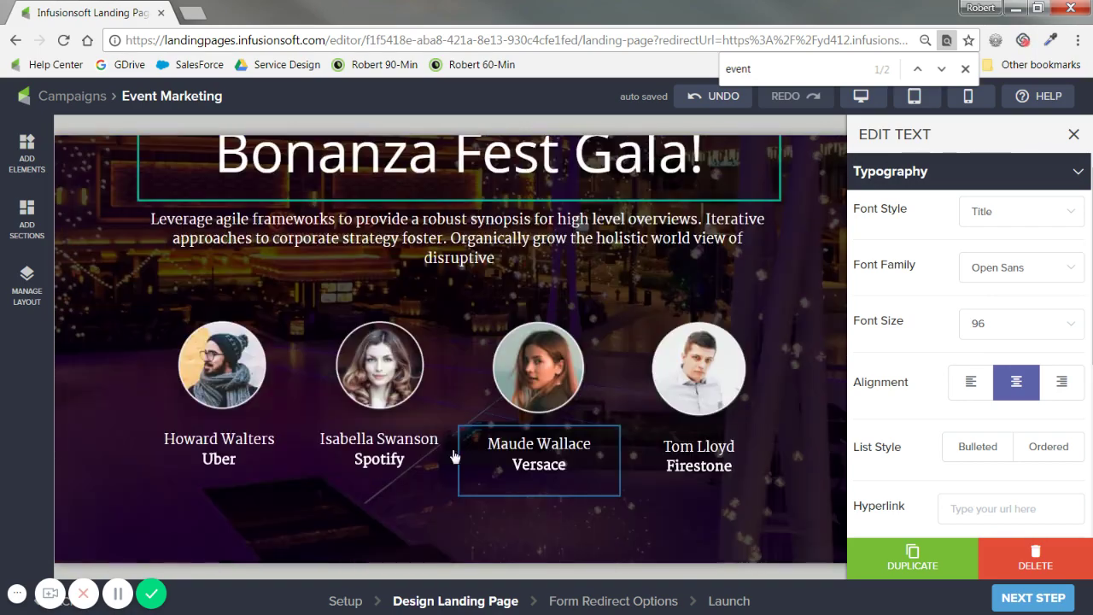
pyautogui.click(222, 364)
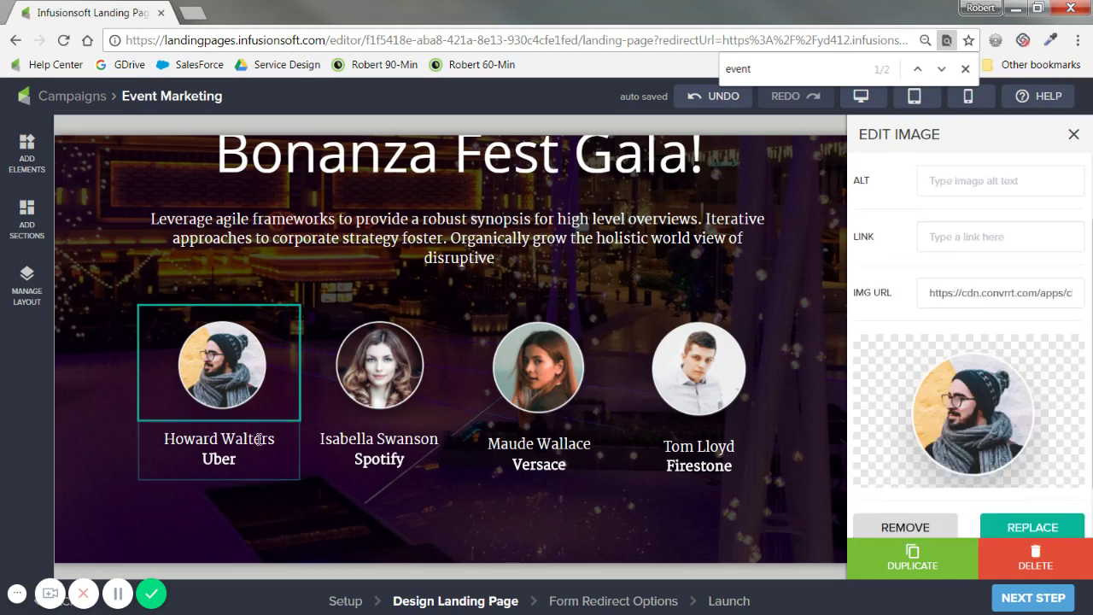
pyautogui.click(215, 449)
pyautogui.moveTo(251, 459); pyautogui.dragTo(145, 450)
pyautogui.click(129, 478)
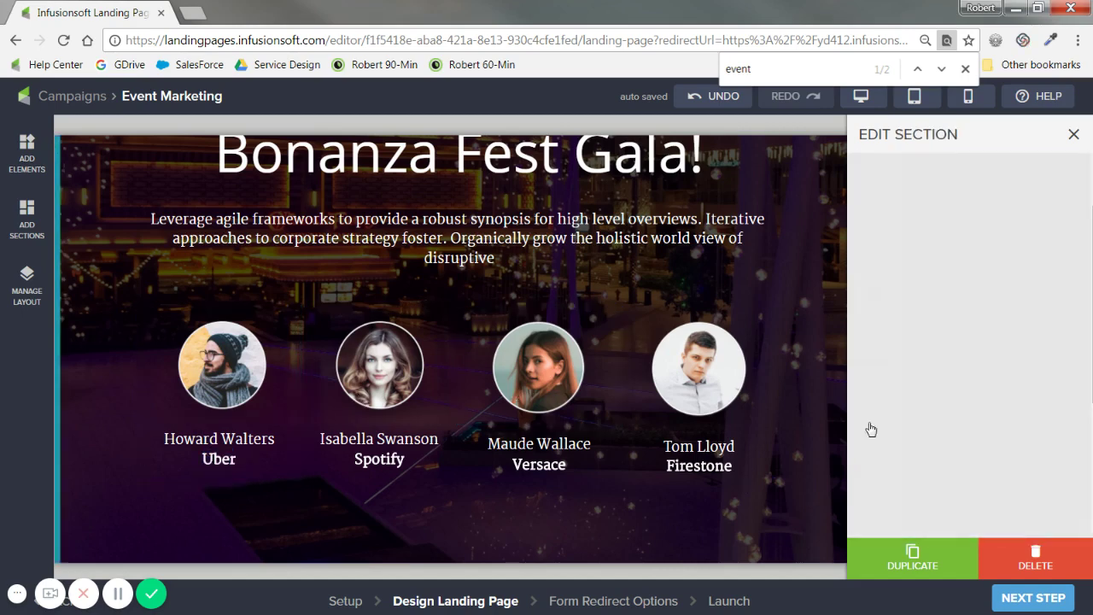
pyautogui.click(252, 391)
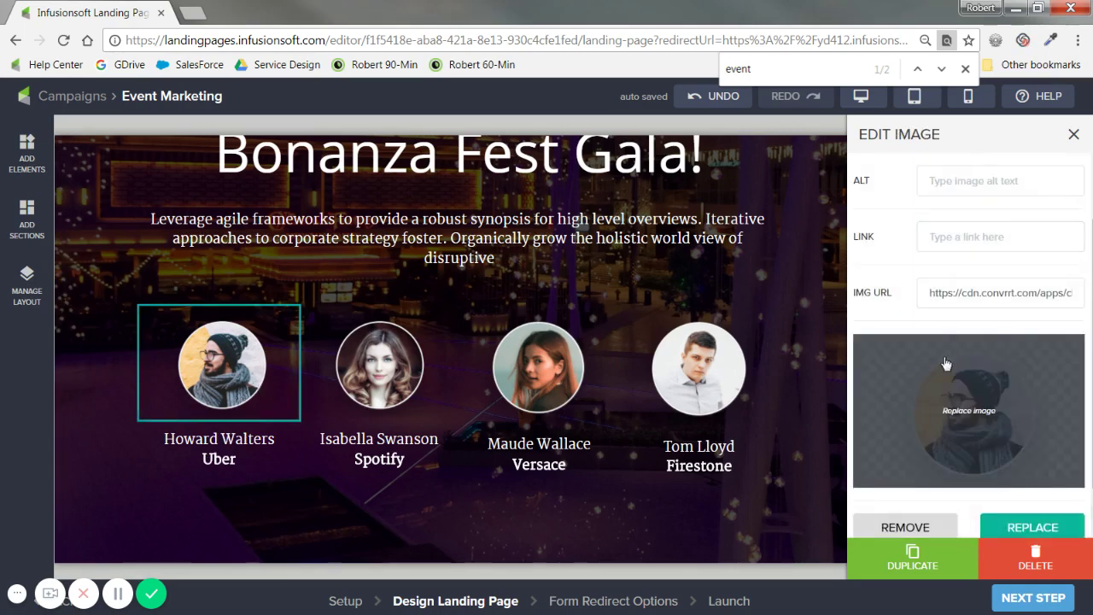
pyautogui.scroll(-2, 896, 359)
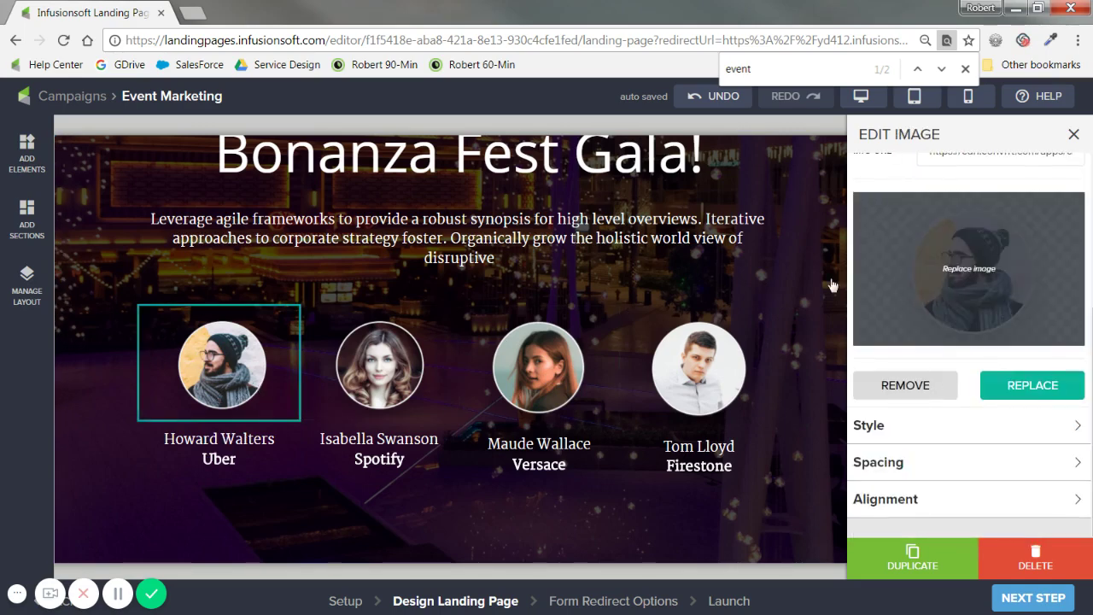
pyautogui.scroll(-2, 454, 358)
pyautogui.scroll(-3, 456, 401)
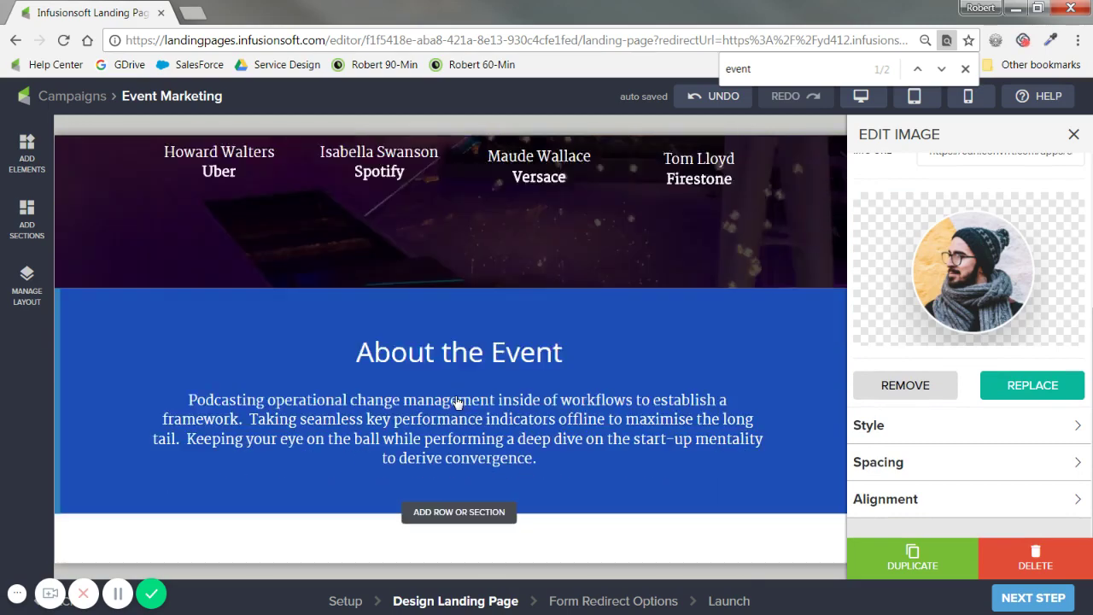
pyautogui.click(479, 342)
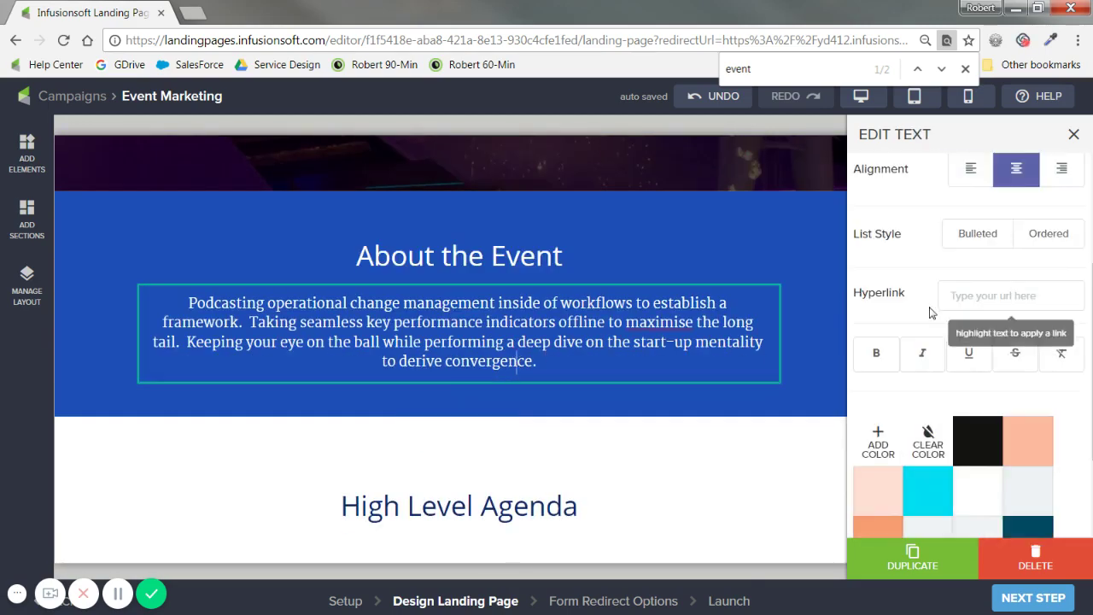
pyautogui.scroll(-3, 549, 414)
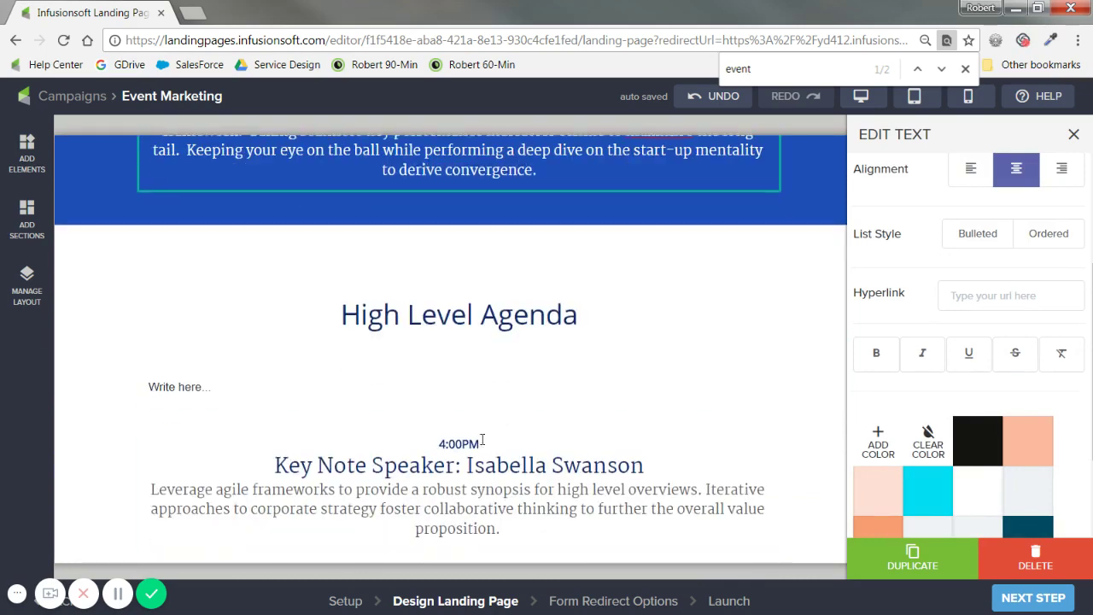
# Choose a designed thank-you page as the form's redirect instead of an external URL
pyautogui.click(1028, 600)
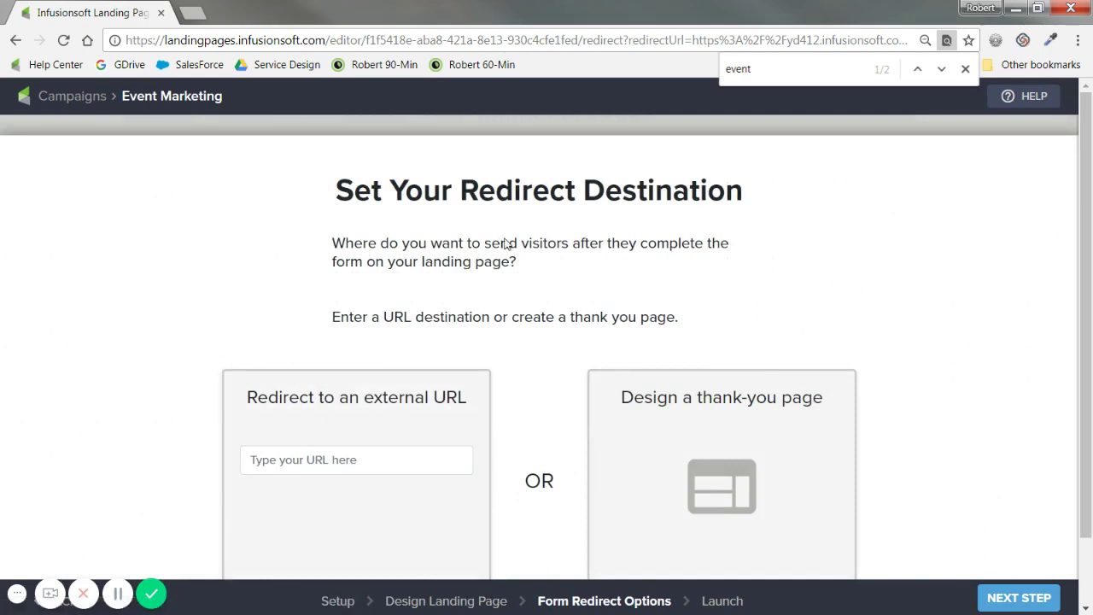
pyautogui.click(386, 446)
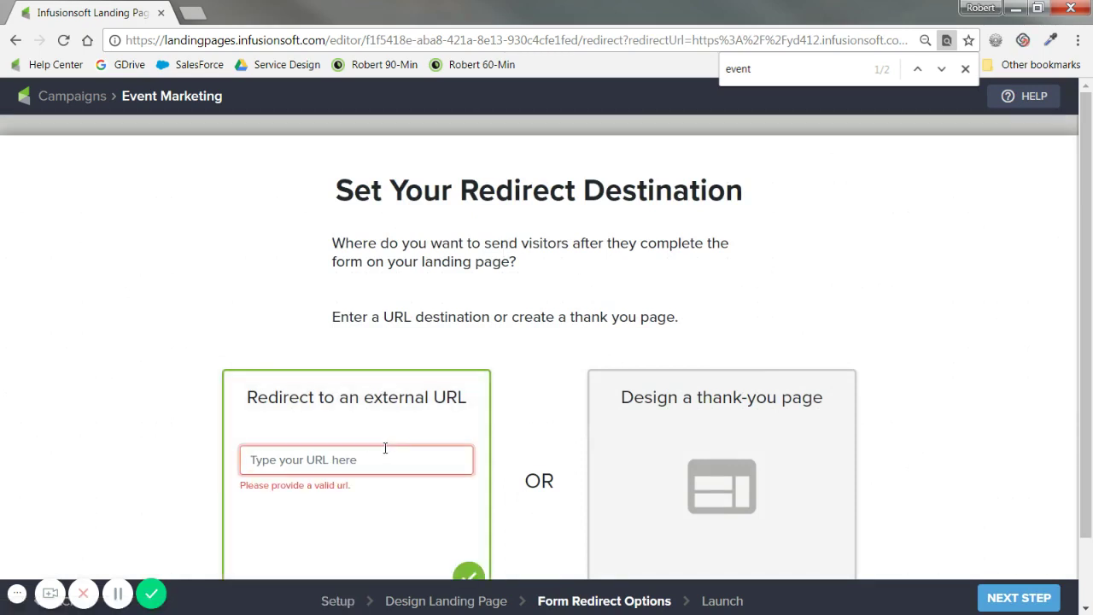
pyautogui.scroll(-1, 649, 402)
pyautogui.click(692, 391)
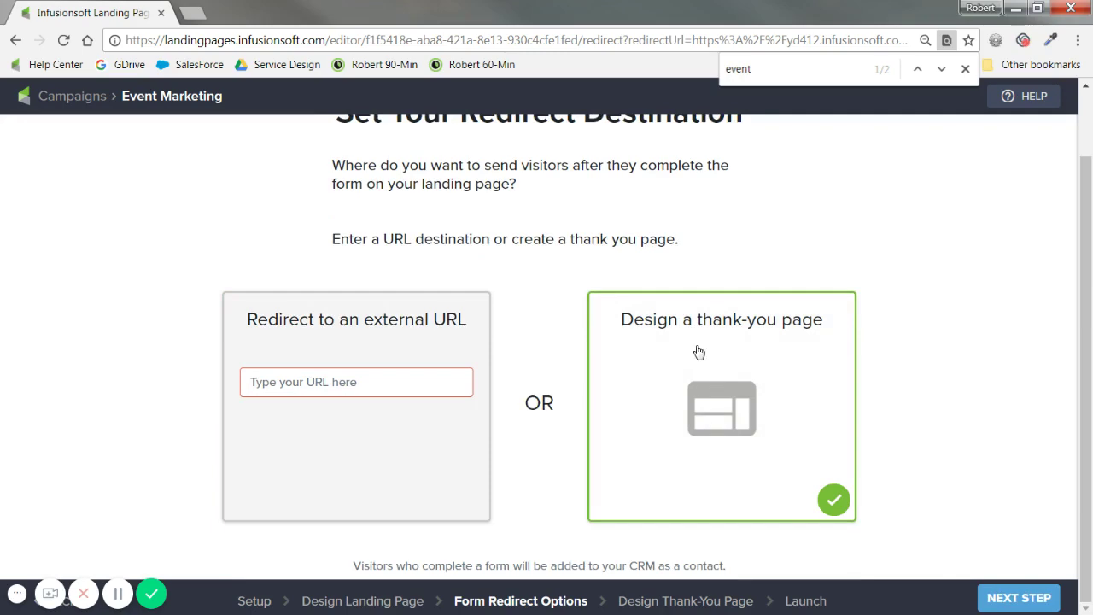
pyautogui.click(1016, 597)
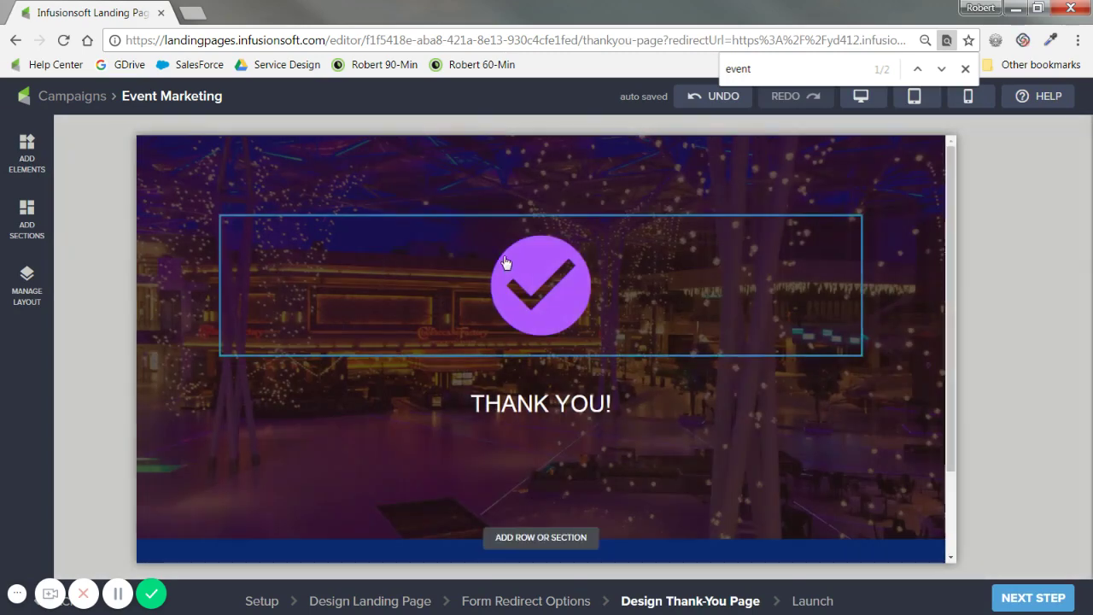
# Review the thank-you page and proceed to the Launch step
pyautogui.click(507, 263)
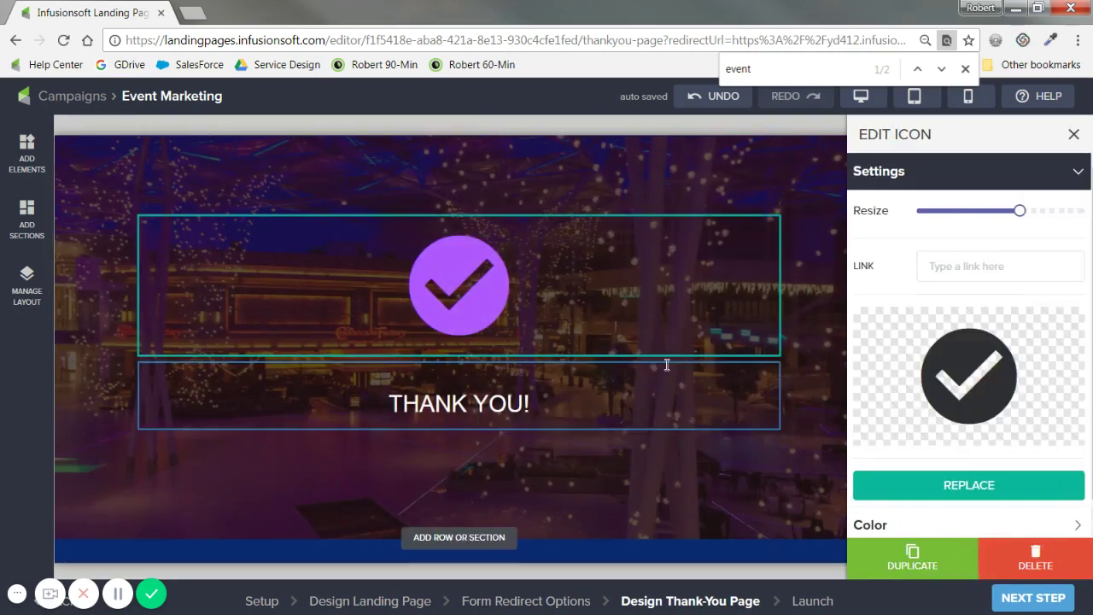
pyautogui.scroll(-2, 663, 363)
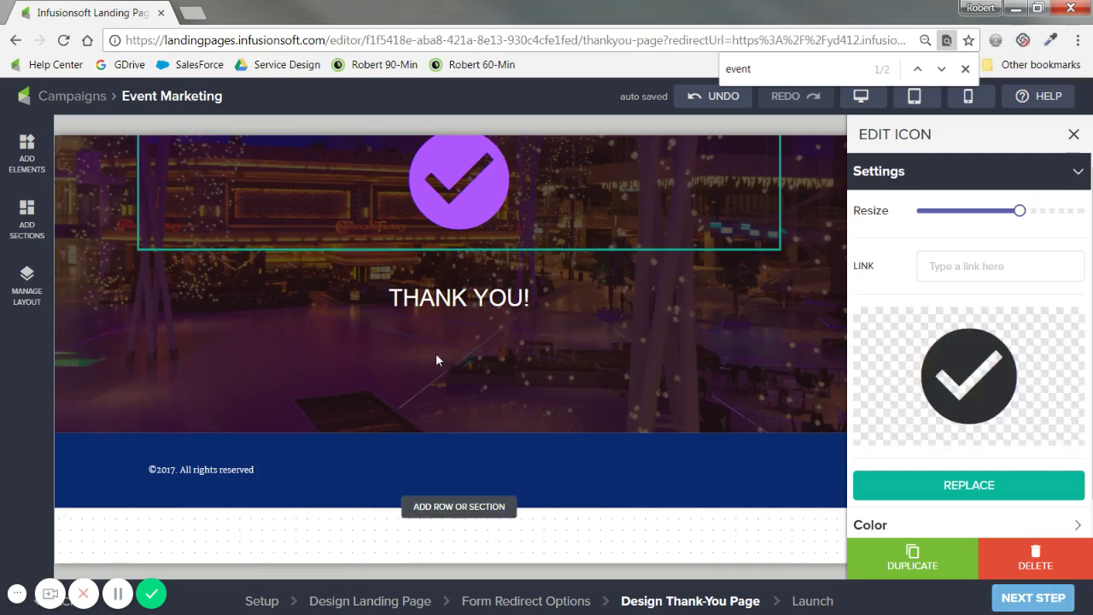
pyautogui.click(1033, 598)
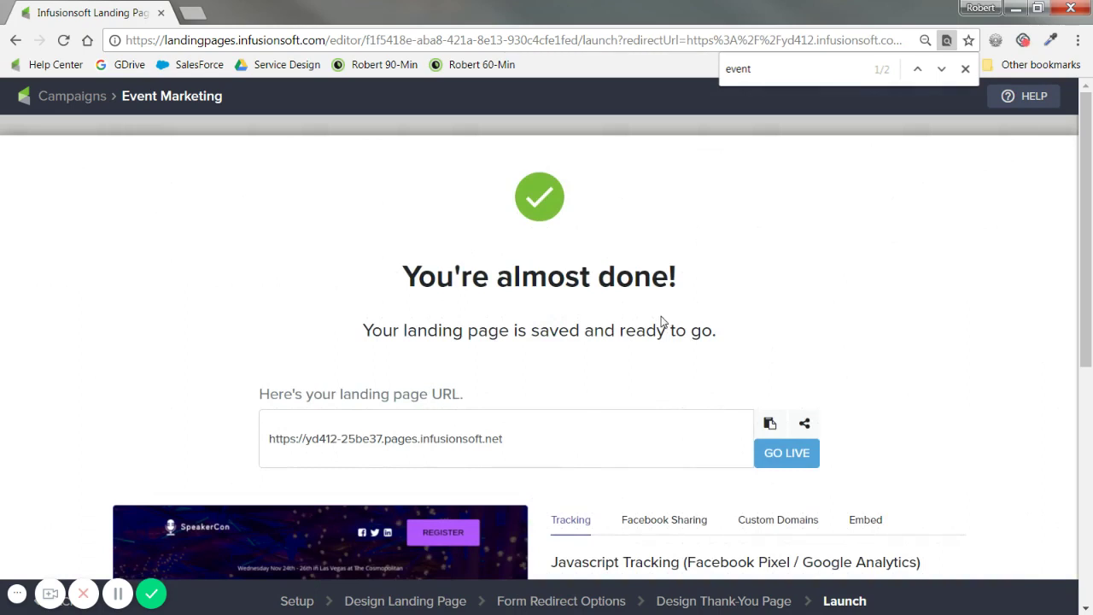
# Take the Event Marketing landing page live, copy its URL, and return to the Test Coaching canvas
pyautogui.scroll(-1, 660, 320)
pyautogui.scroll(-1, 660, 320)
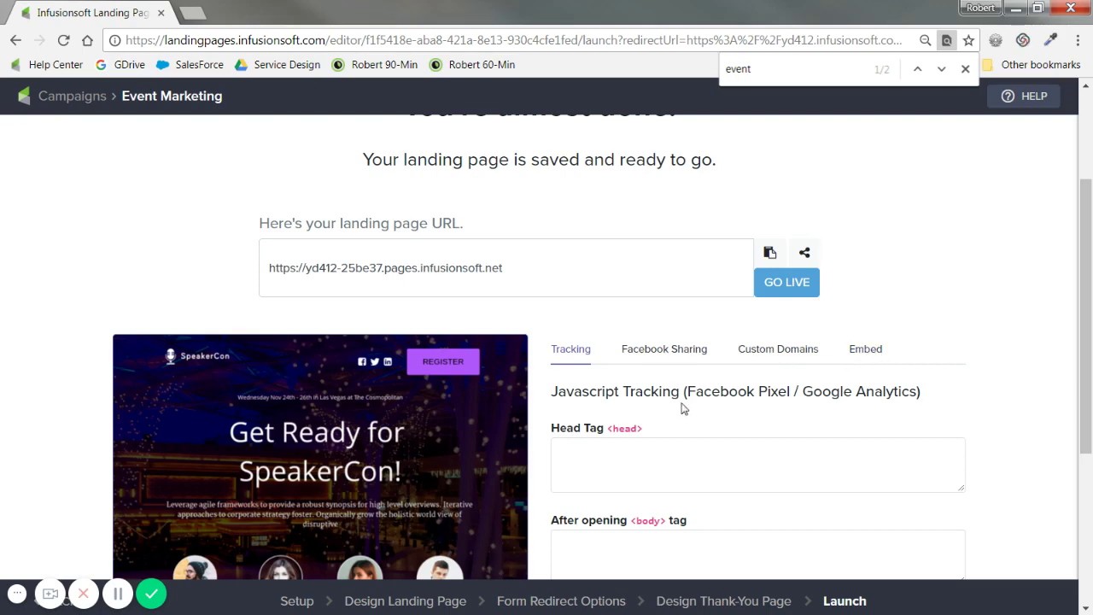
pyautogui.scroll(-1, 615, 378)
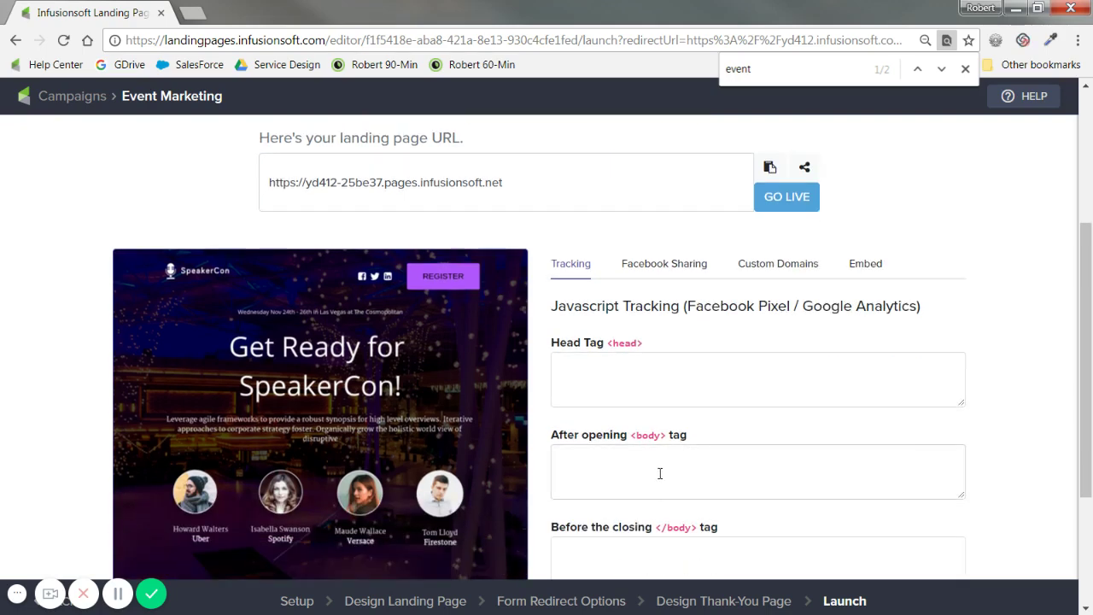
pyautogui.scroll(1, 660, 465)
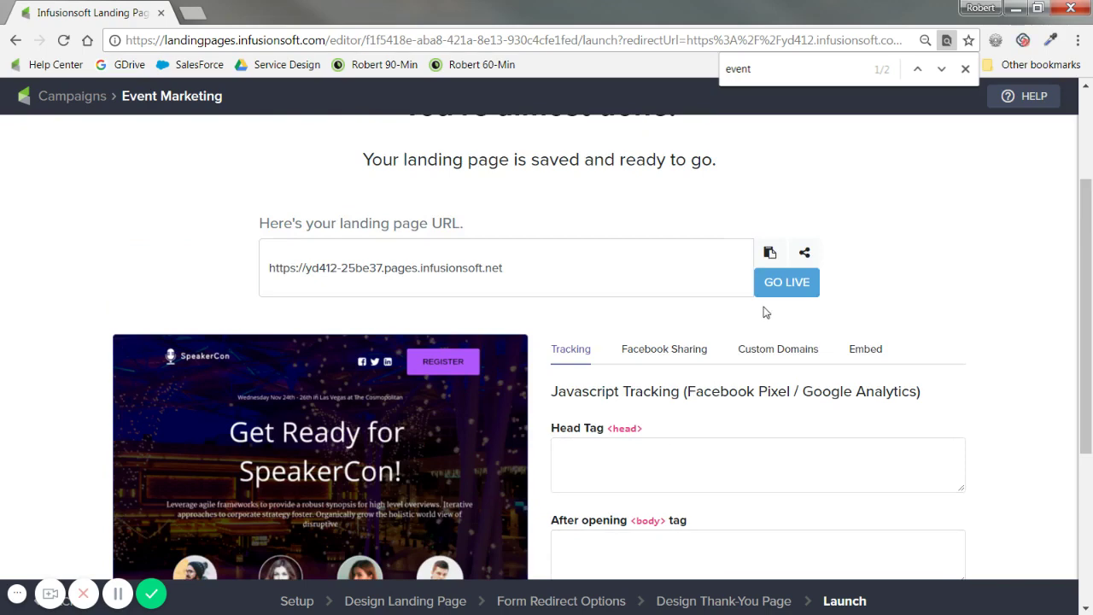
pyautogui.click(781, 292)
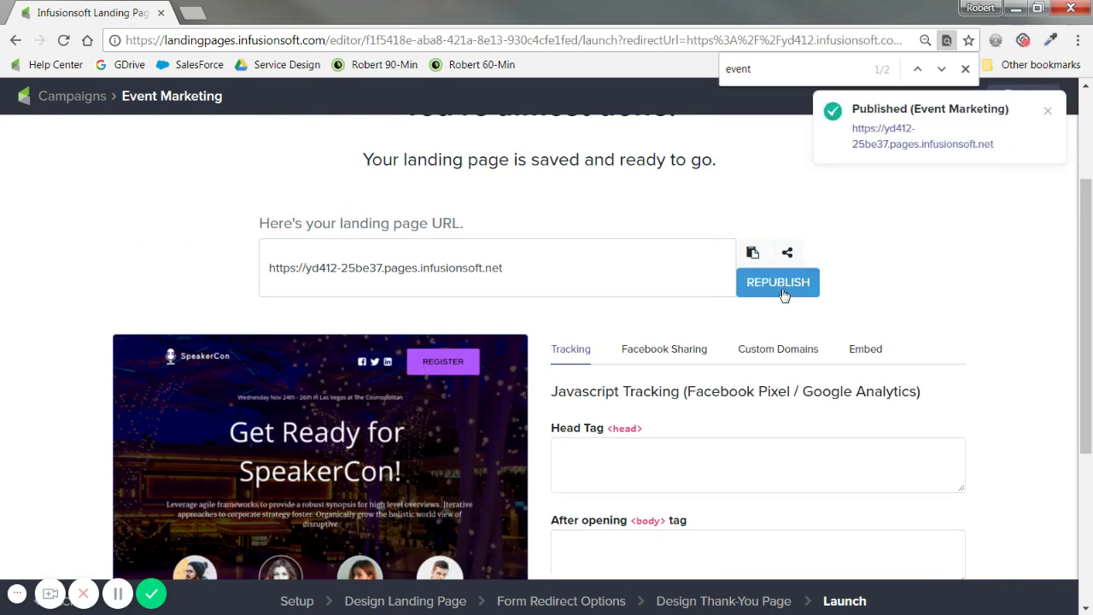
pyautogui.click(754, 254)
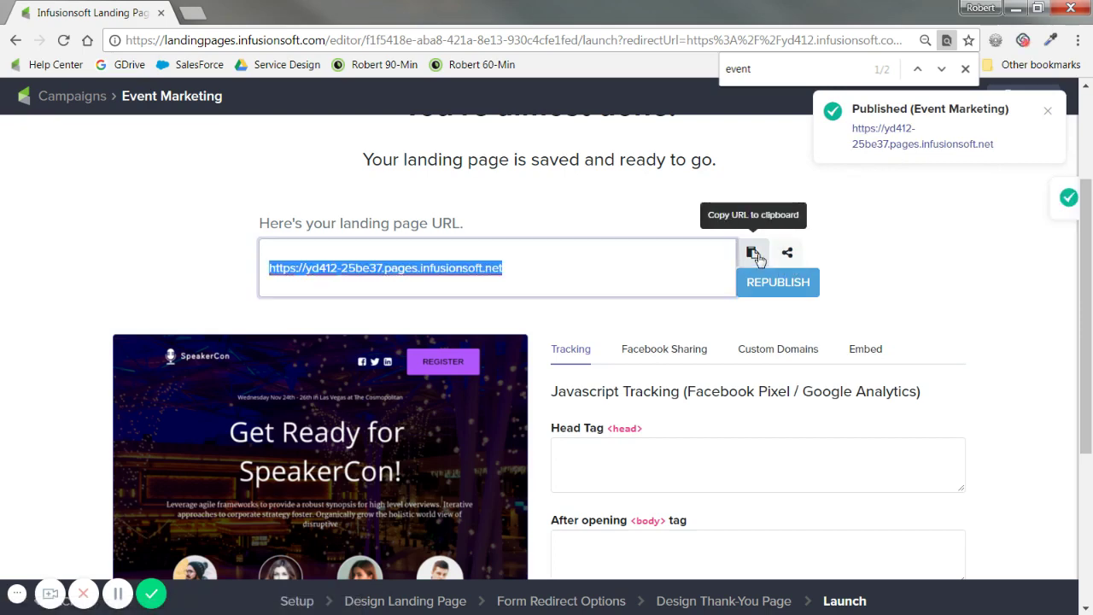
pyautogui.click(85, 104)
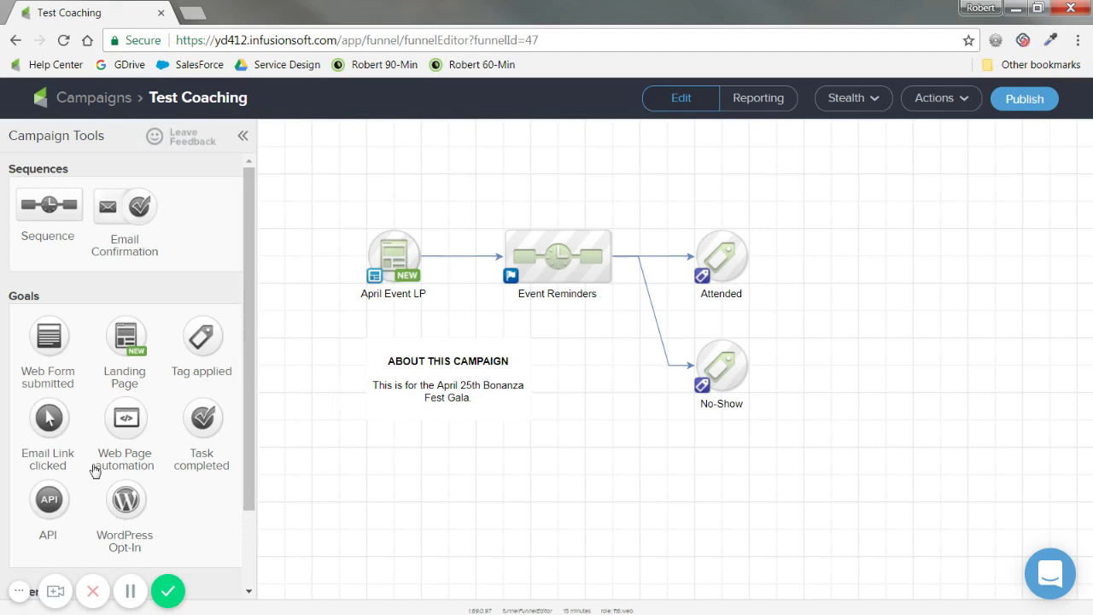
# Add a canvas note titled 'April Event LP URL' containing the copied landing page address
pyautogui.scroll(-2, 94, 470)
pyautogui.moveTo(49, 535); pyautogui.dragTo(368, 466)
pyautogui.hotkey('ctrl', 'v')
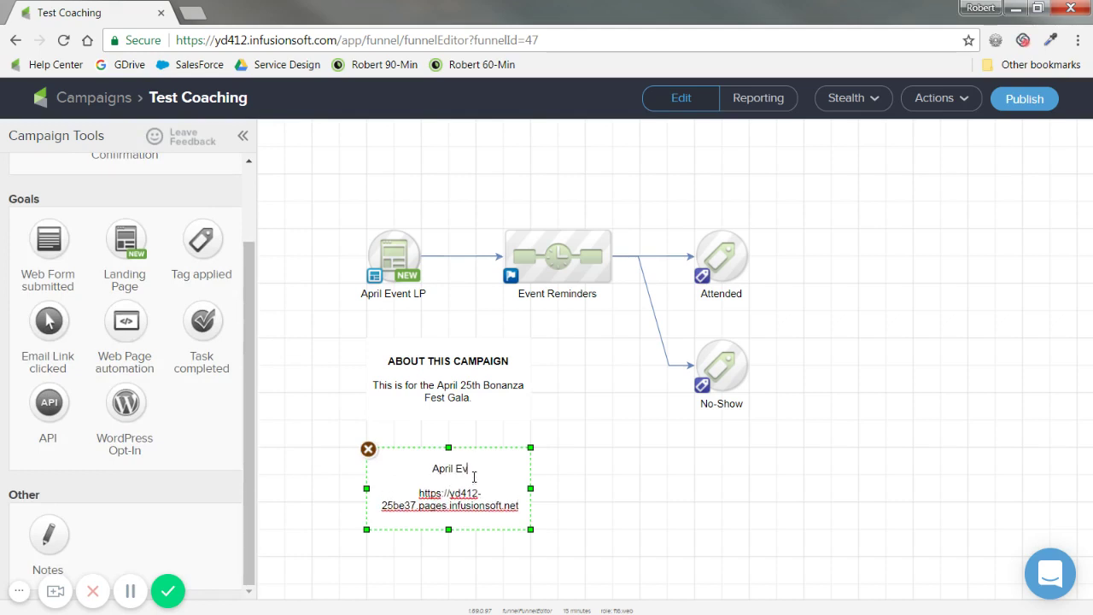
pyautogui.write('ent LP URL')
pyautogui.click(512, 496)
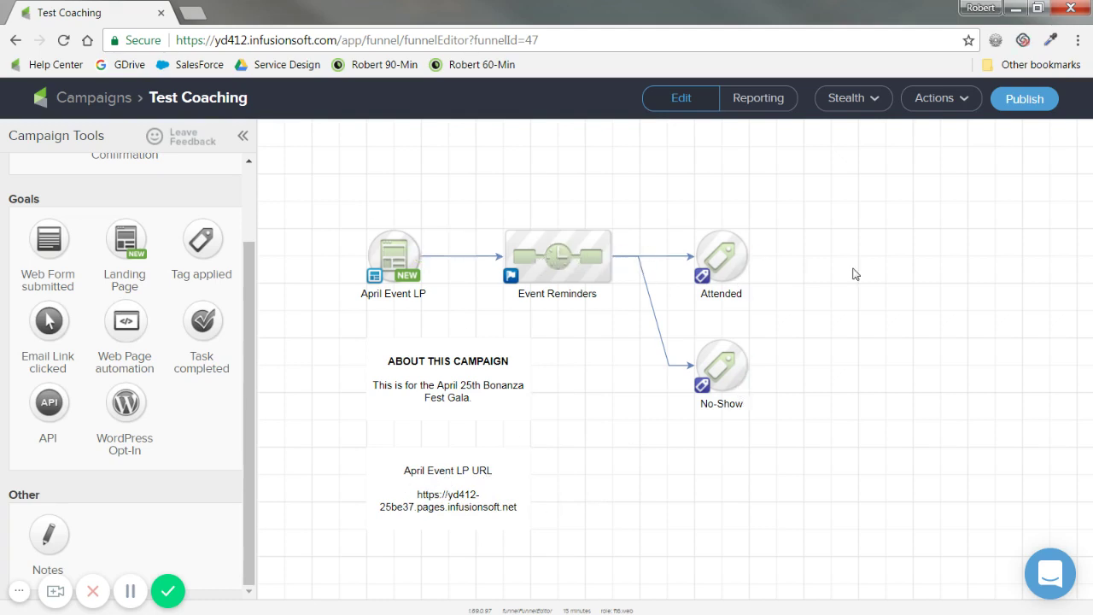
# Review the four elements not marked ready, including Event Reminders, then publish the Test Coaching campaign
pyautogui.click(1050, 100)
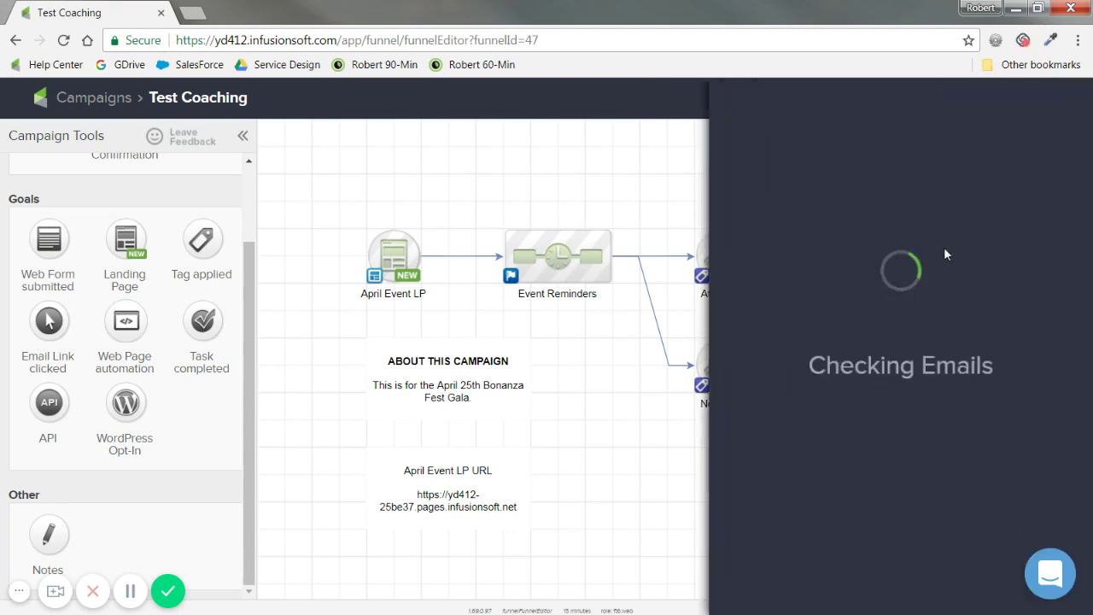
pyautogui.moveTo(943, 253)
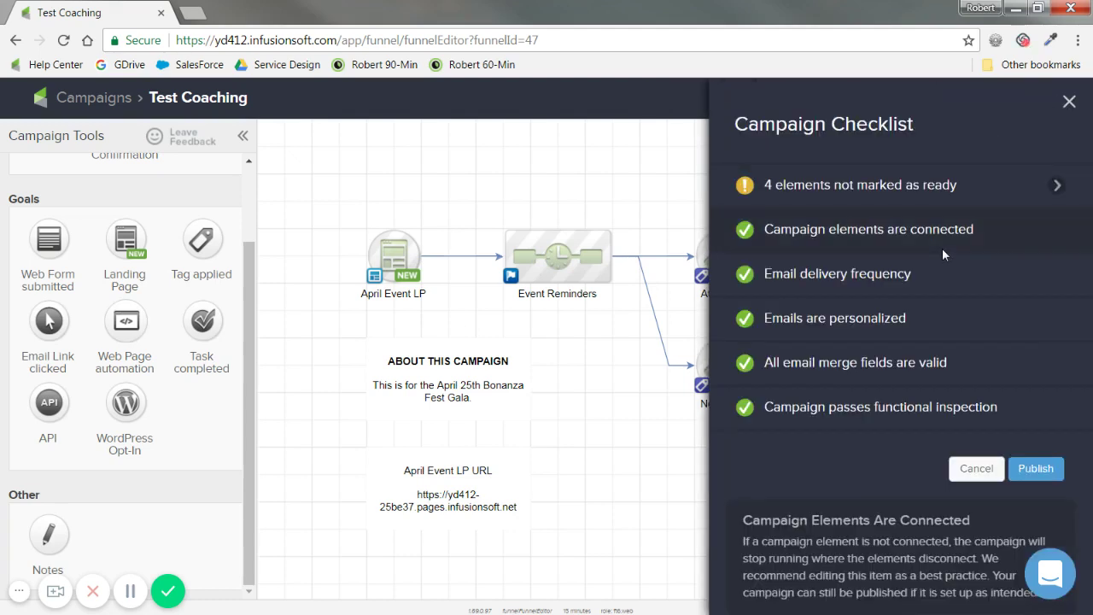
pyautogui.moveTo(740, 196)
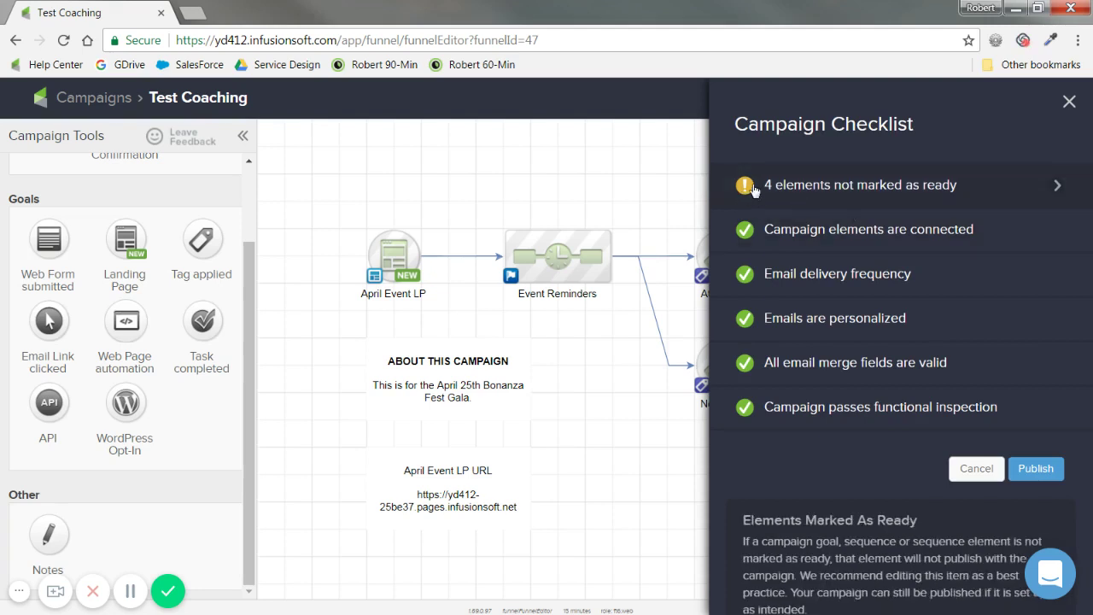
pyautogui.click(807, 187)
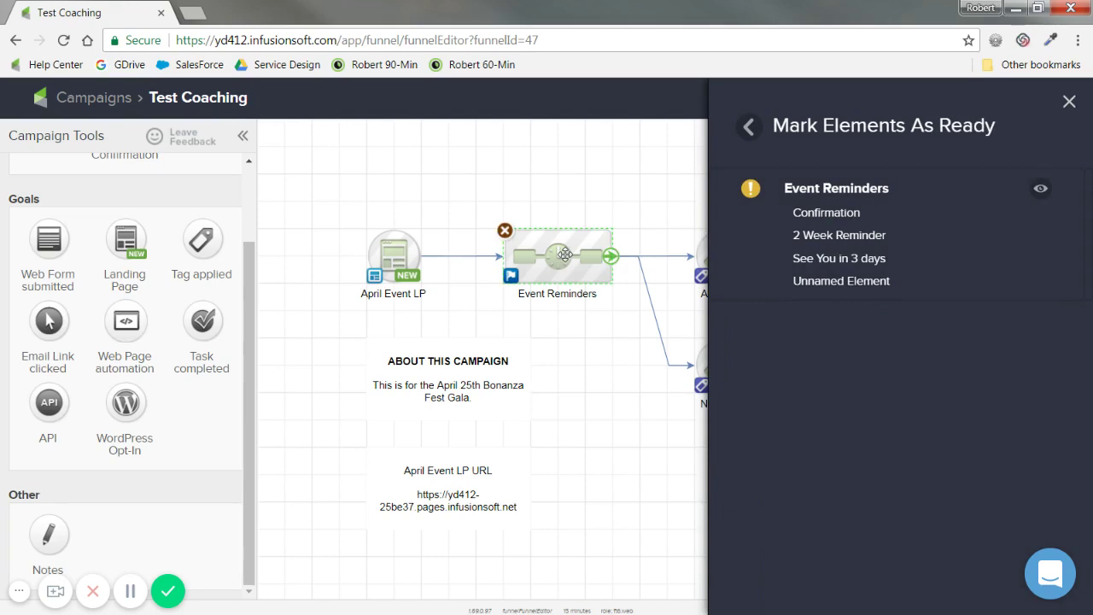
pyautogui.doubleClick(557, 256)
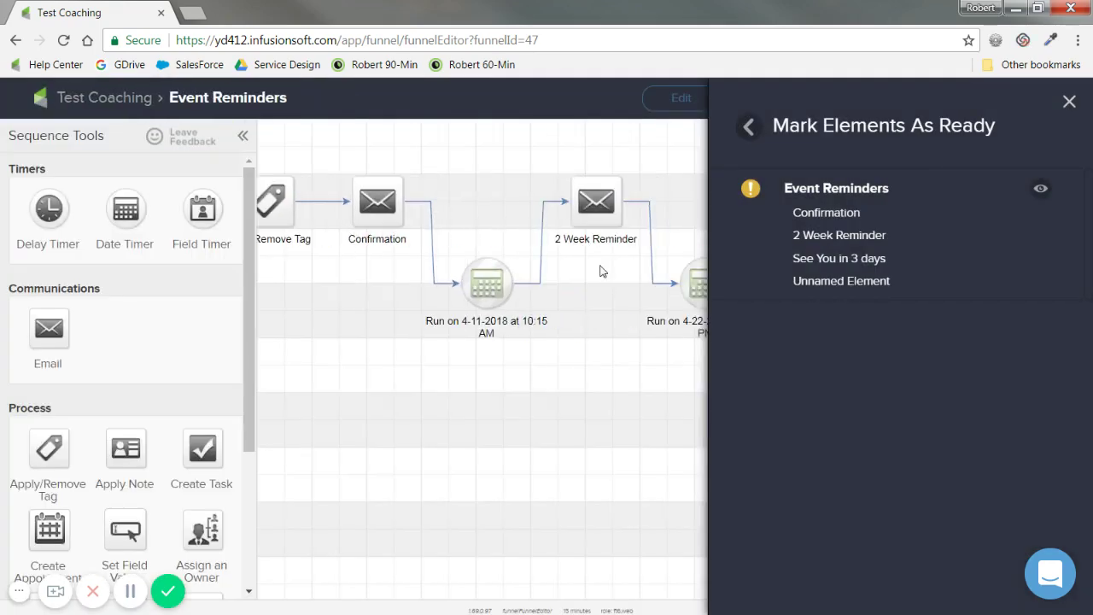
pyautogui.click(750, 128)
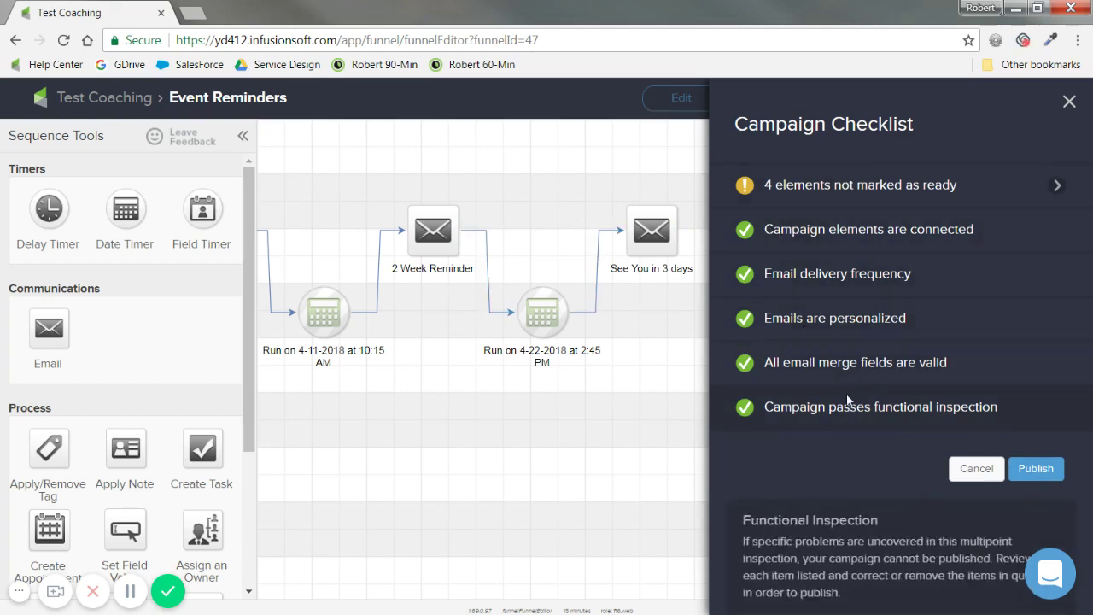
pyautogui.click(1040, 469)
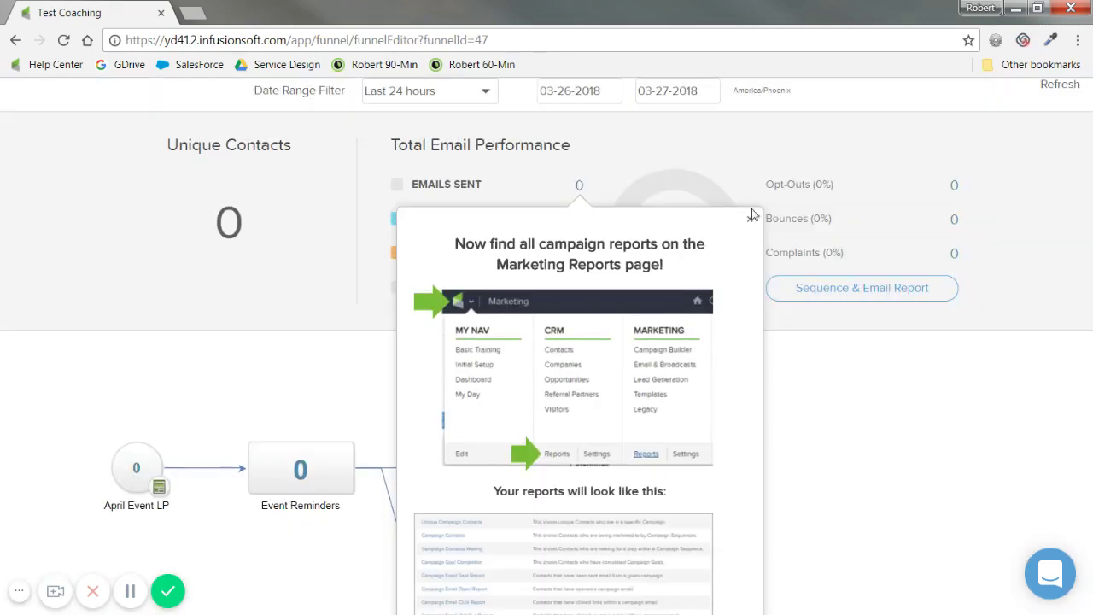
# Close the 'Now find all campaign reports' popup and collapse the email performance stats panel
pyautogui.click(752, 221)
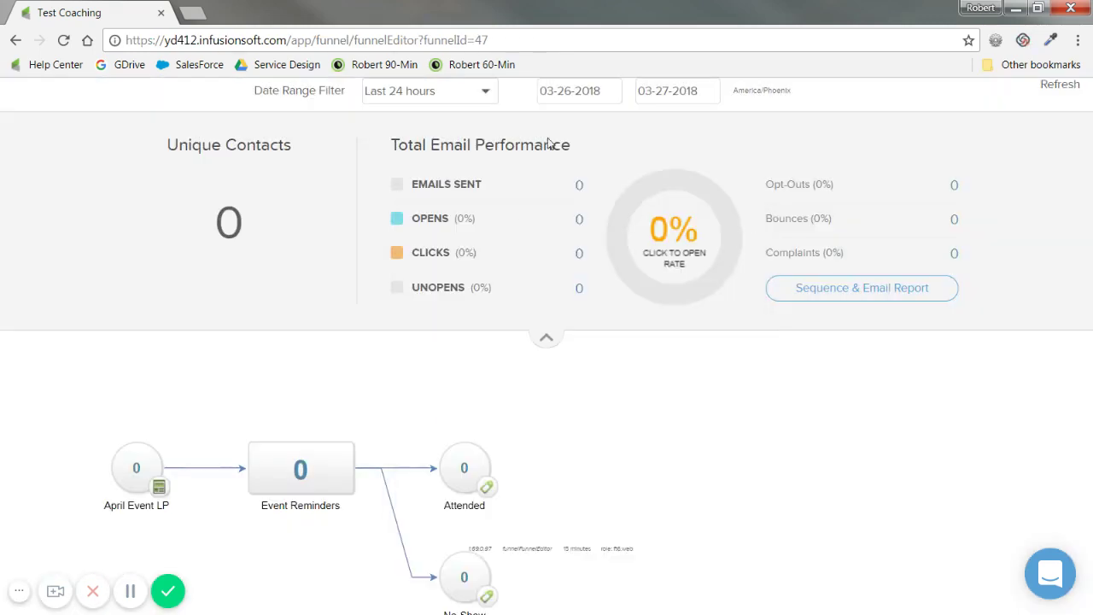
pyautogui.click(545, 340)
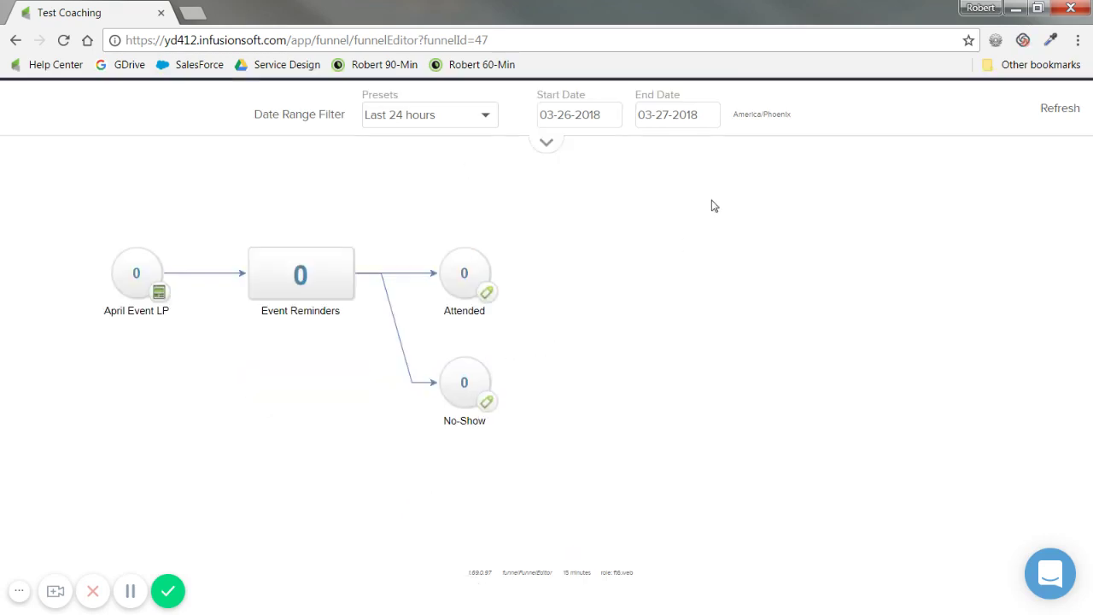